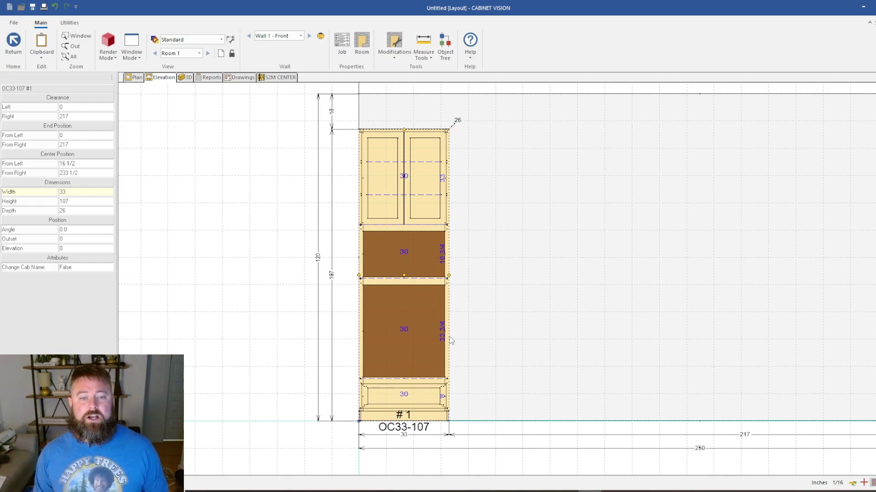
Step: Examine the OC33-107 oven cabinet's base, side and openings in the 3D view
scroll(424, 346, up, 2)
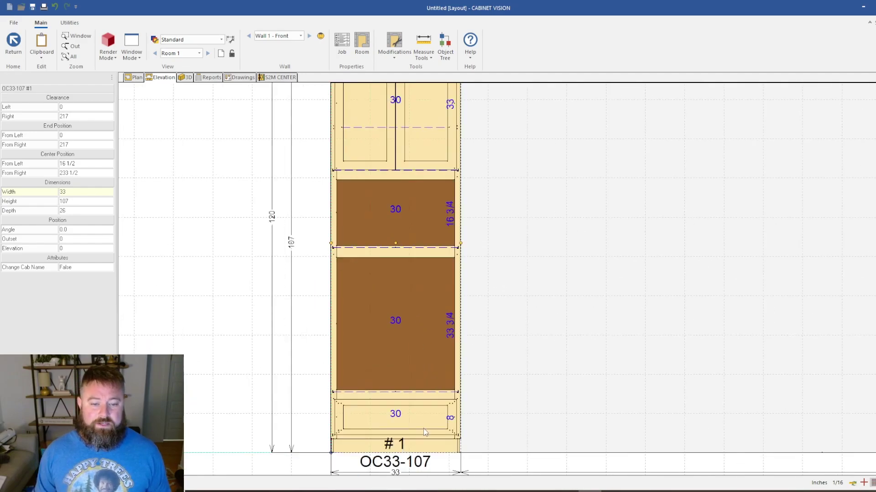
click(186, 78)
drag(522, 364, 356, 375)
scroll(356, 376, up, 6)
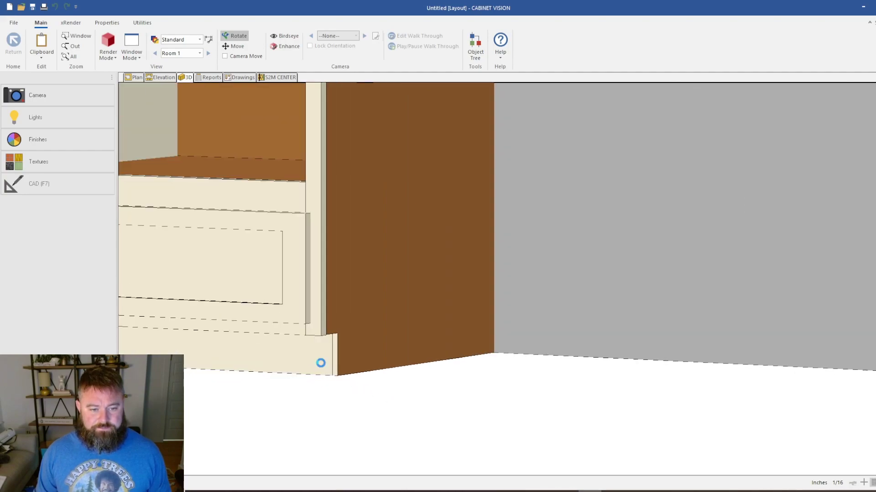
scroll(352, 258, down, 5)
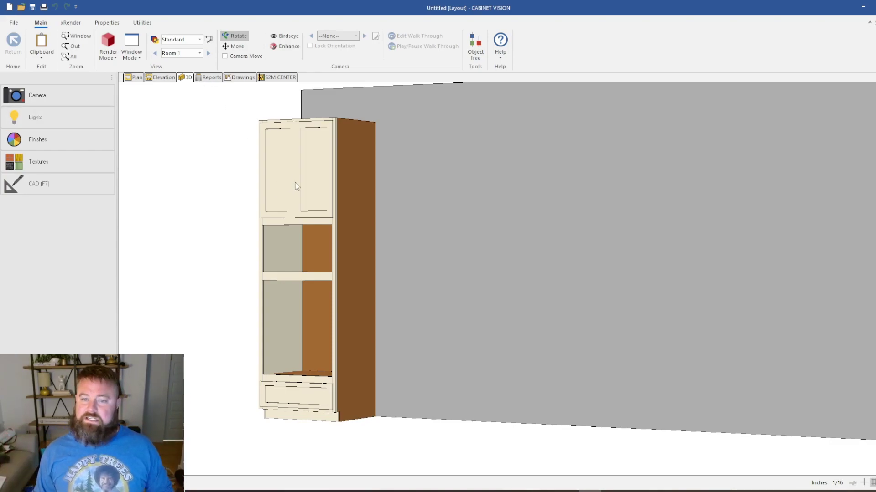
Step: Inspect the oven cabinet and the details of its microwave opening in the front wall elevation
click(164, 77)
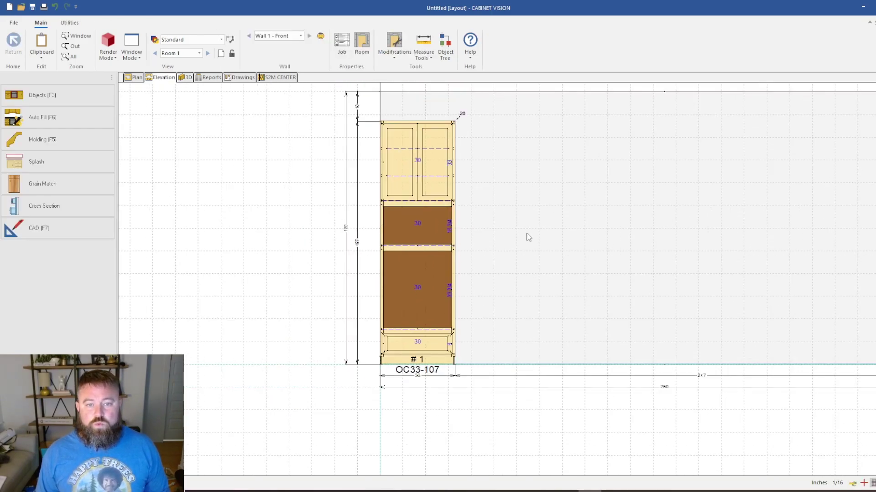
scroll(553, 254, down, 2)
scroll(577, 327, up, 4)
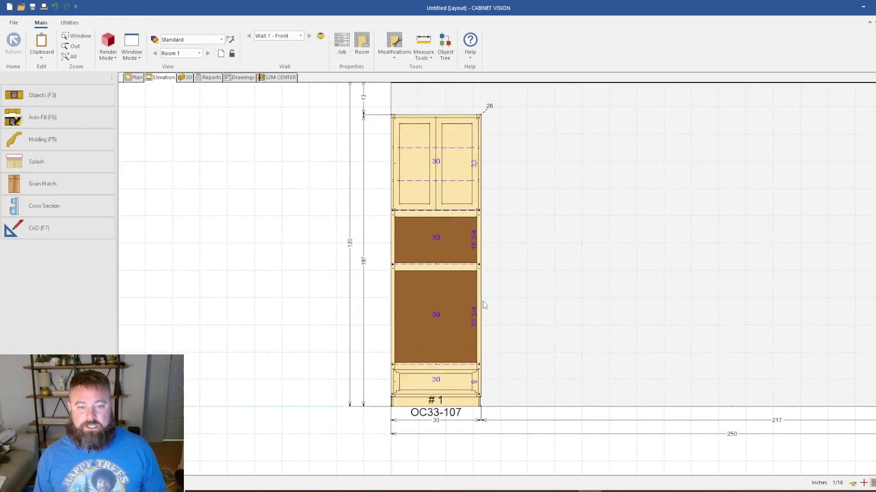
mouse_move(490, 259)
middle_down()
mouse_move(519, 294)
mouse_move(485, 286)
middle_up()
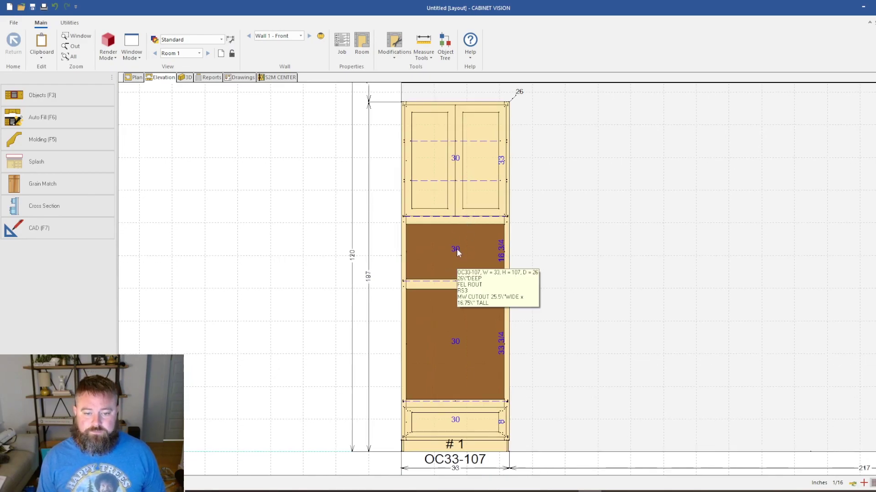
mouse_move(459, 243)
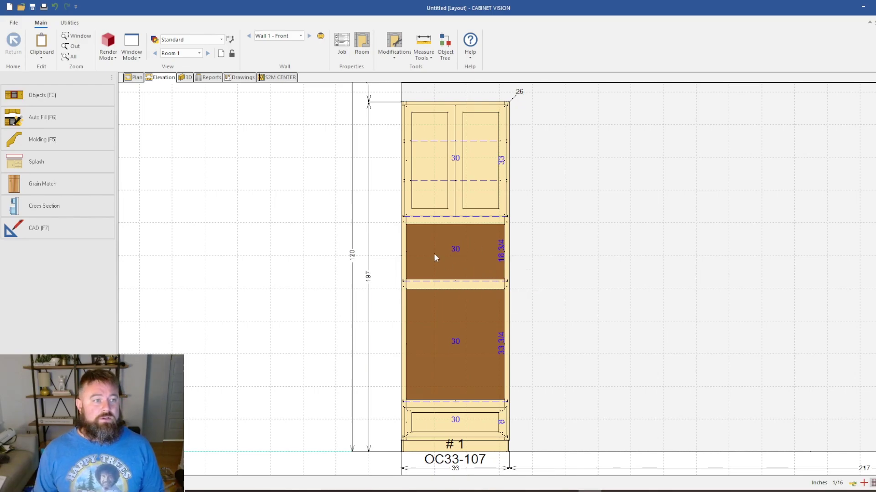
click(447, 246)
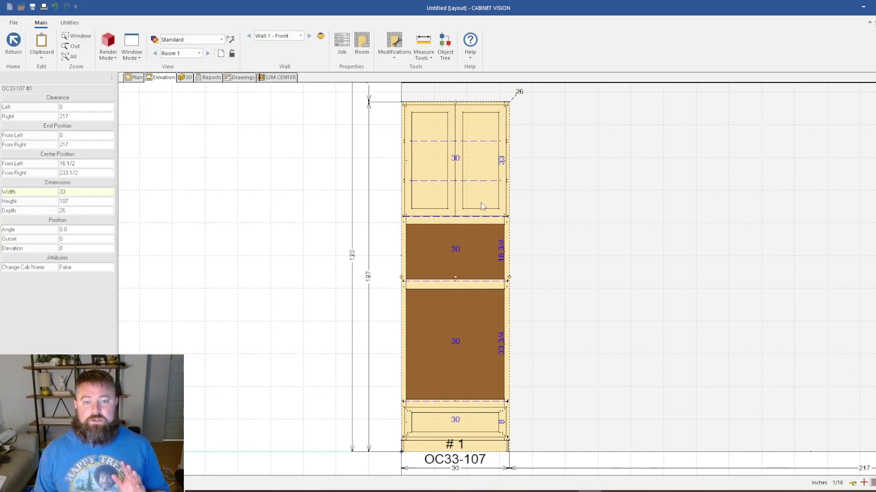
click(581, 247)
Step: Open the oven cabinet at assembly level, examine its end and section views, and return to the room elevation
double_click(462, 245)
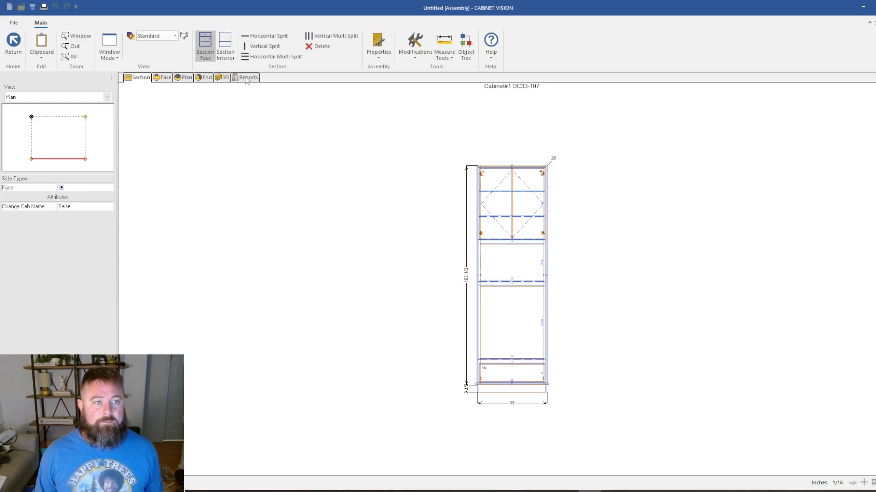
click(205, 78)
scroll(546, 229, up, 3)
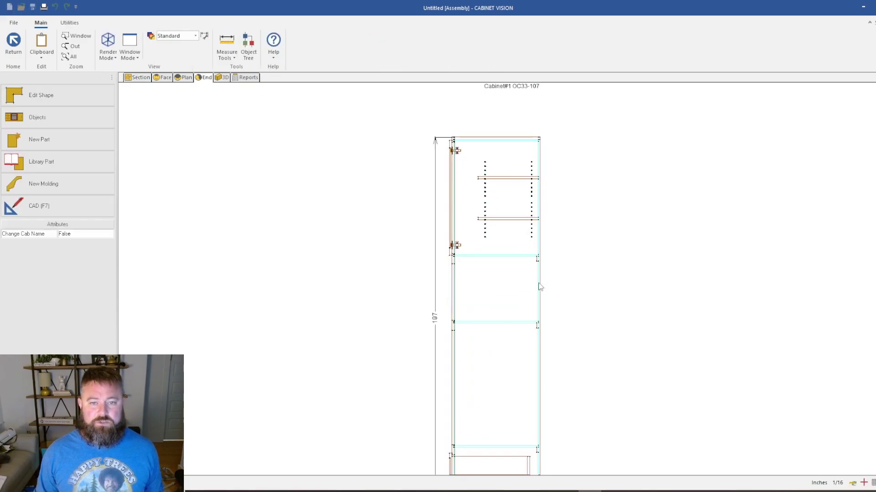
mouse_move(560, 357)
middle_down()
mouse_move(533, 311)
mouse_move(531, 319)
middle_up()
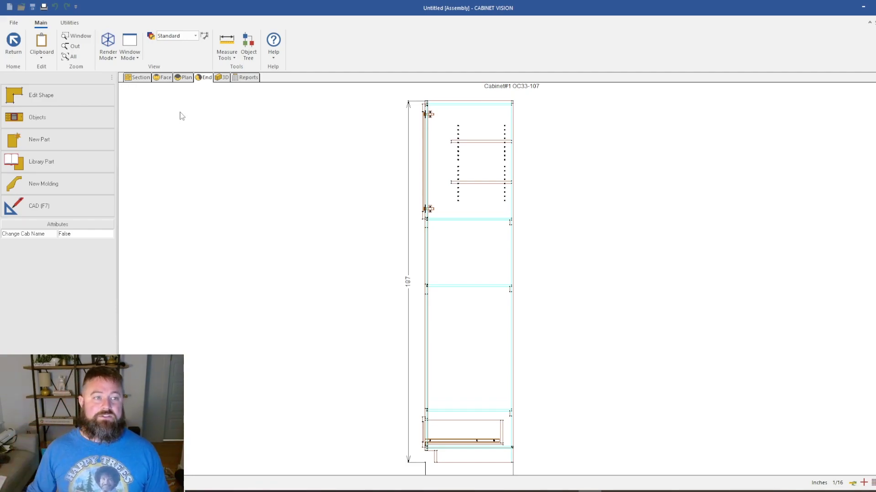
click(143, 77)
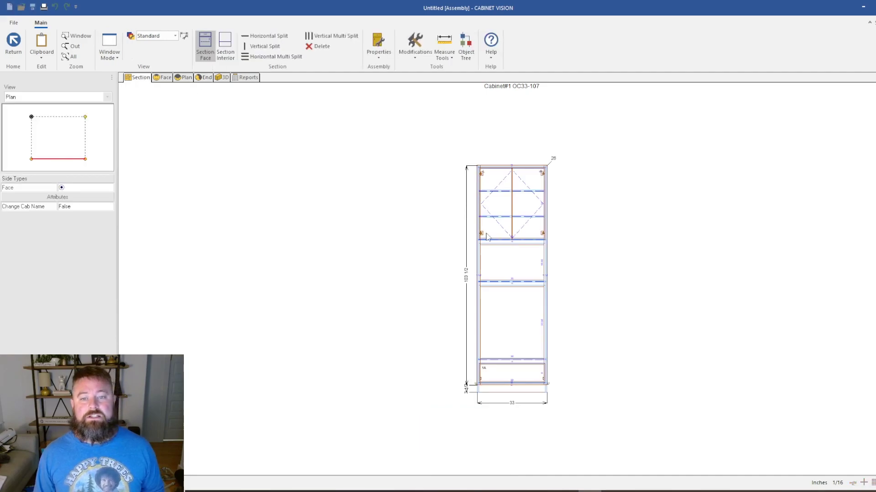
scroll(579, 330, up, 2)
scroll(577, 336, down, 1)
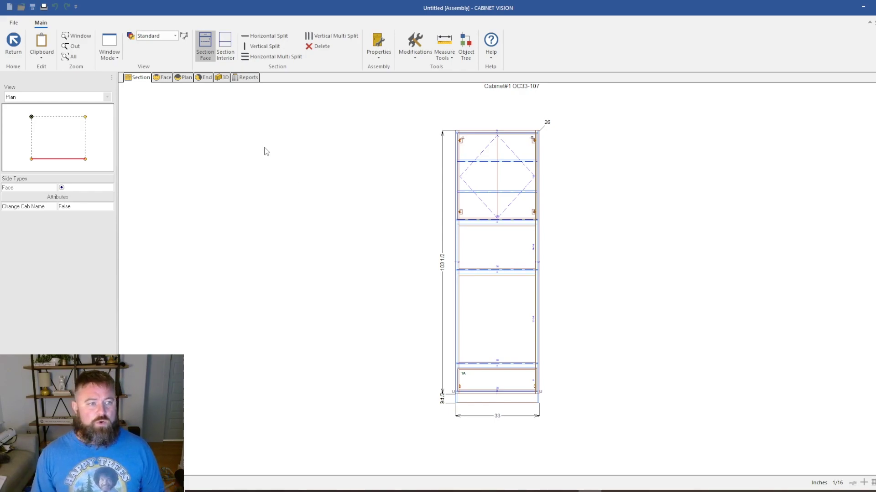
click(13, 47)
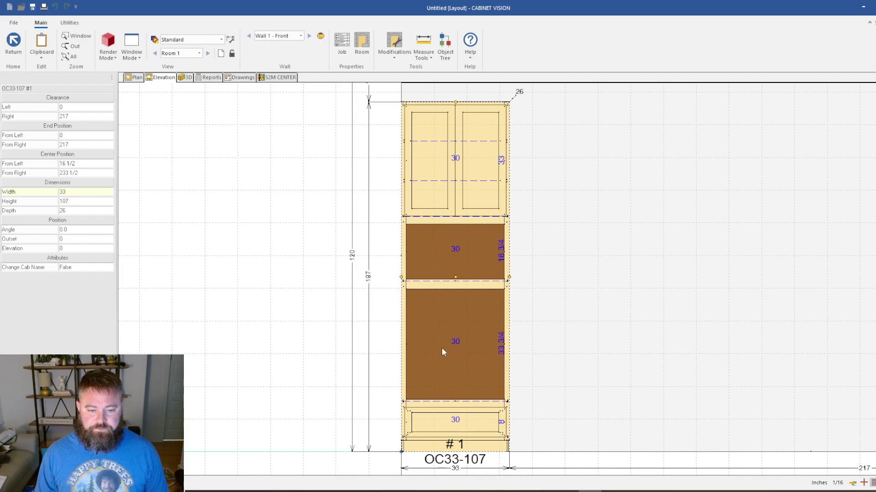
Step: Place a copy of the oven cabinet on the wall to the right of the original with a left clearance of 1
scroll(533, 274, up, 2)
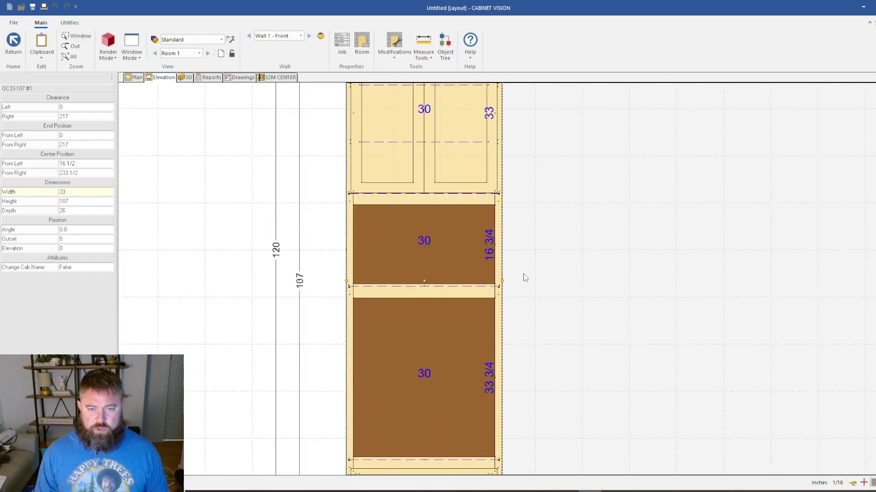
scroll(529, 278, down, 4)
right_click(418, 194)
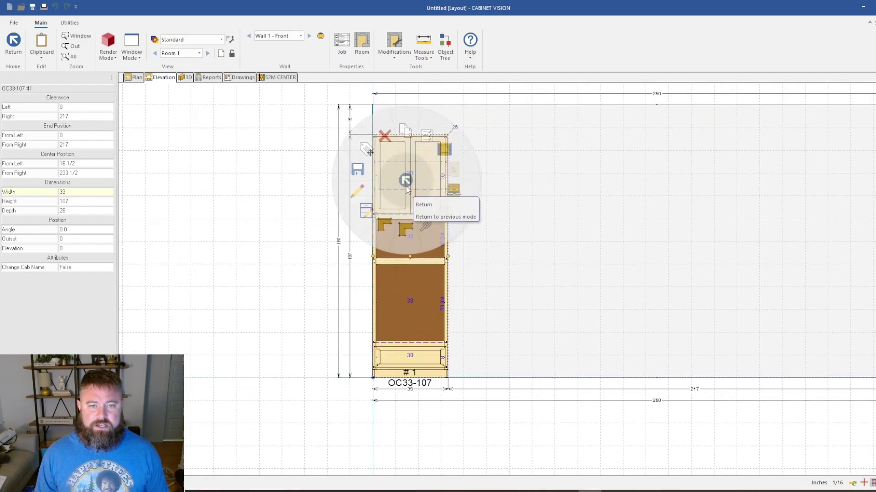
click(405, 134)
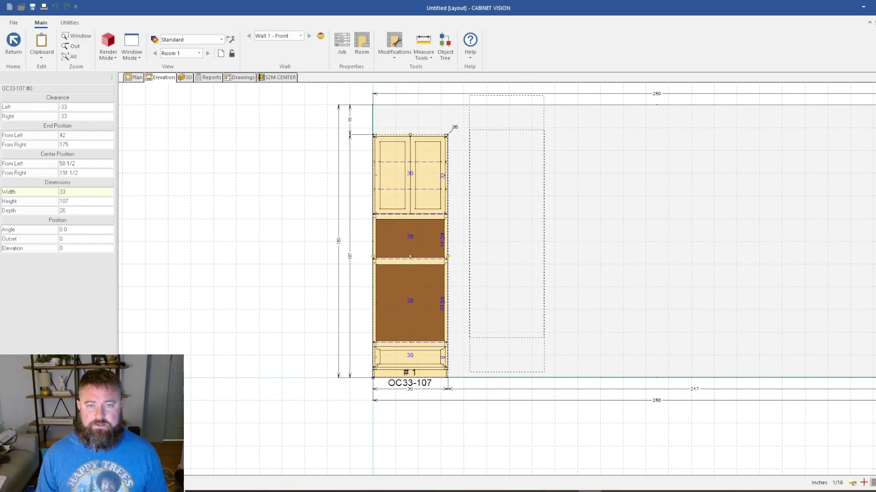
click(502, 206)
click(102, 106)
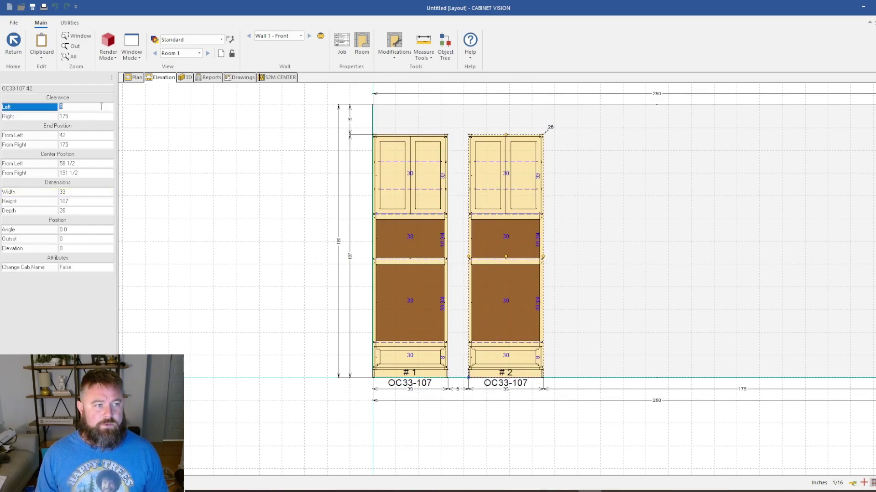
key(Return)
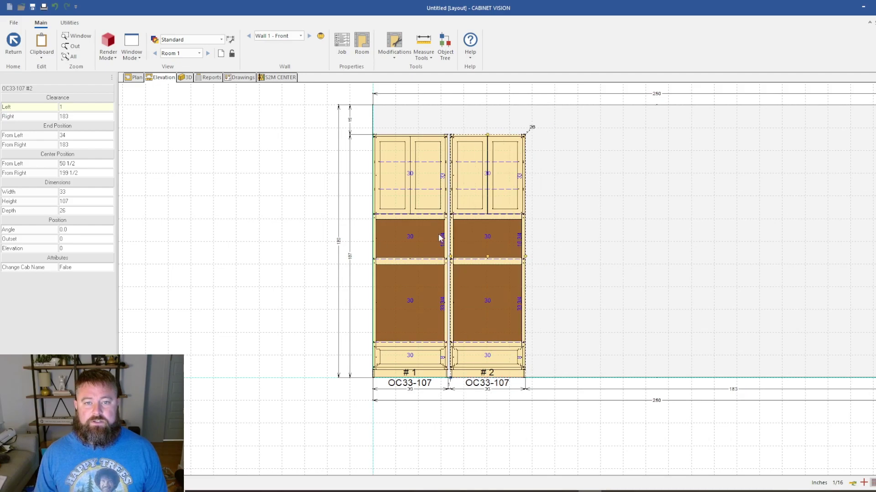
Step: Delete all face sections inside cabinet #2, leaving one open section, and return to the elevation
double_click(482, 203)
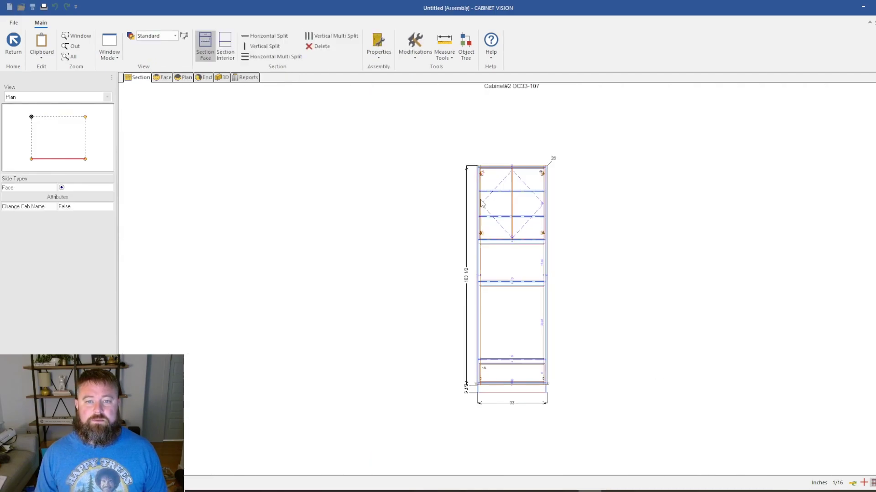
click(314, 50)
click(481, 268)
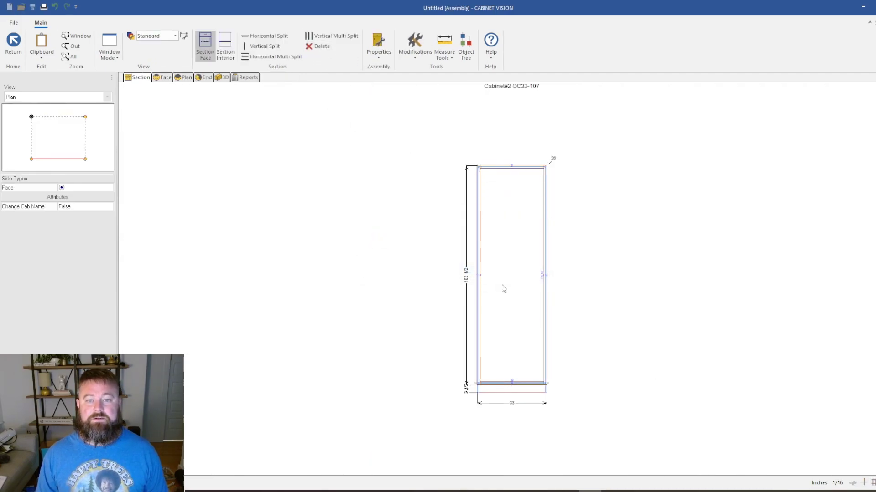
click(13, 42)
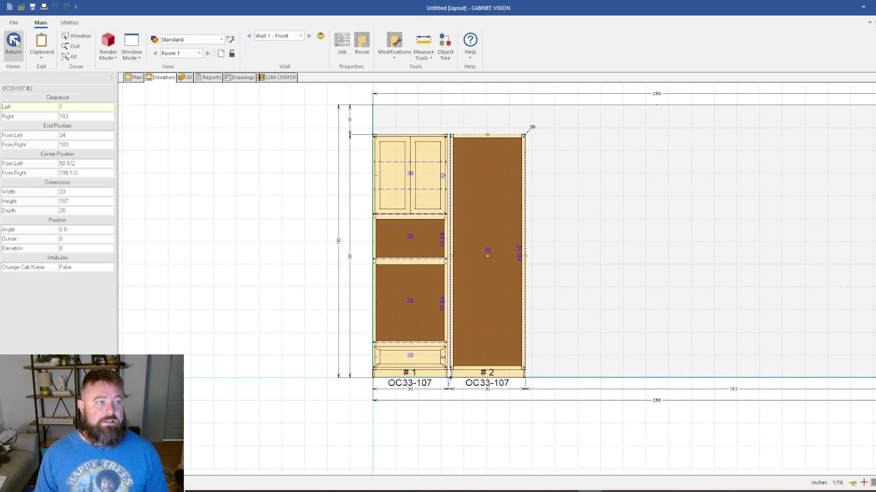
Step: Place a copy of the emptied cabinet #2 farther right on the wall, about 36 inches away from it
right_click(474, 201)
click(495, 153)
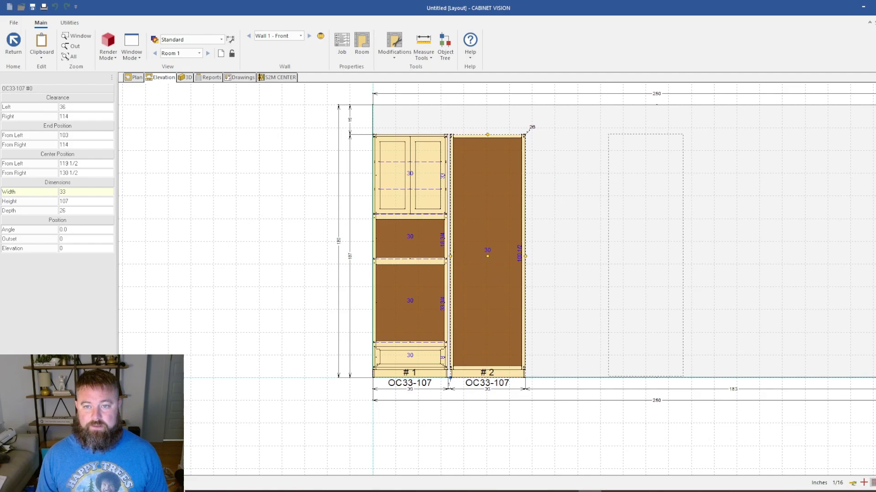
click(644, 251)
key(Escape)
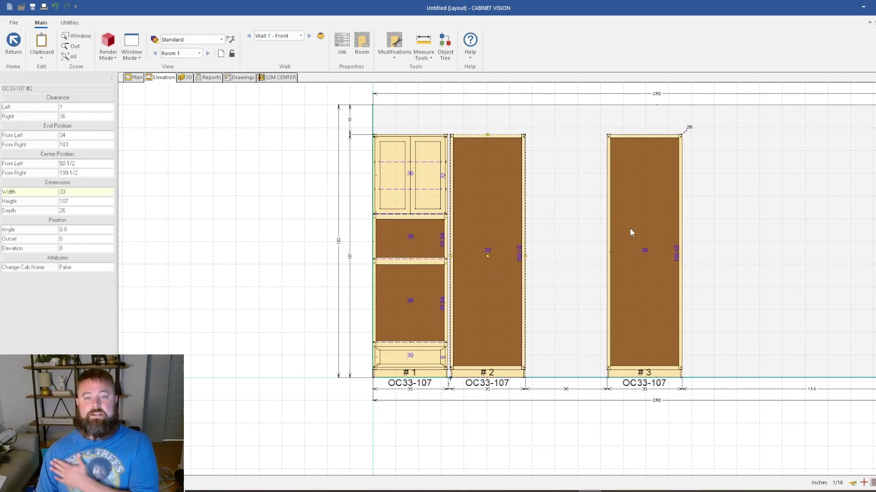
click(563, 199)
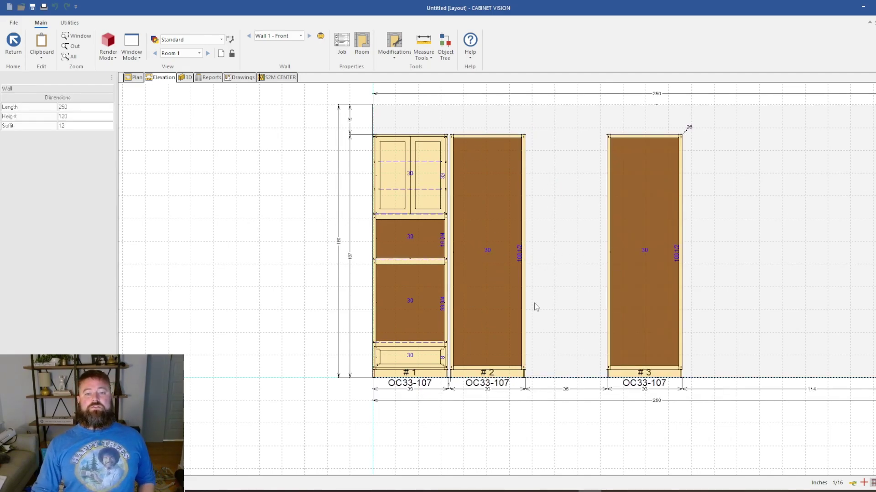
Step: Rename cabinet #2 as "bottom" in its assembly properties
right_click(488, 322)
click(502, 281)
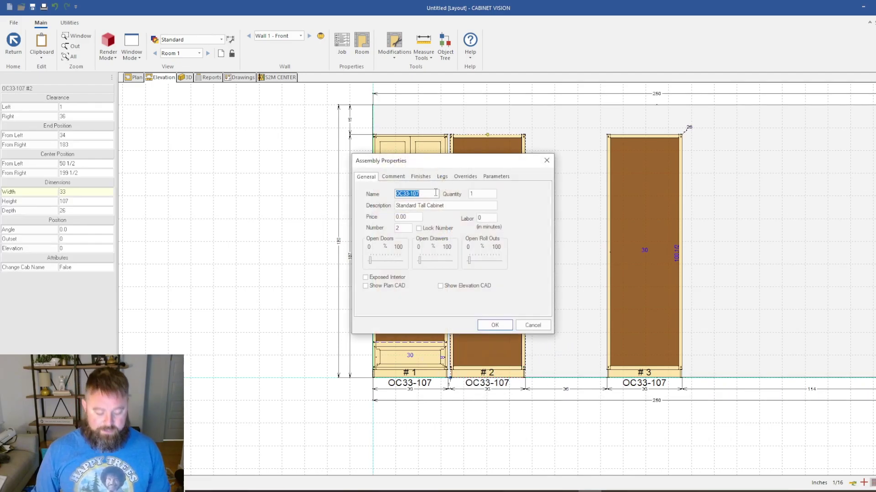
text(bottom)
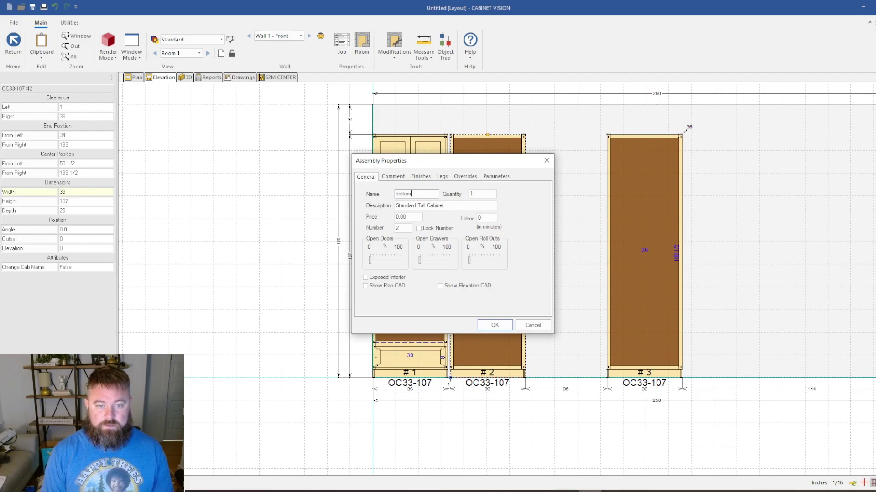
click(495, 325)
Step: Rename cabinet #3 as "top" in its assembly properties and clear the selection
right_click(644, 326)
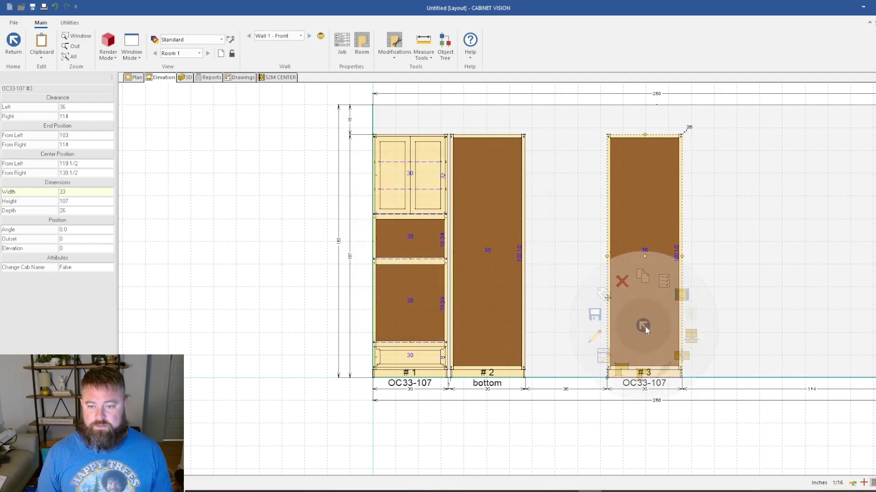
click(663, 283)
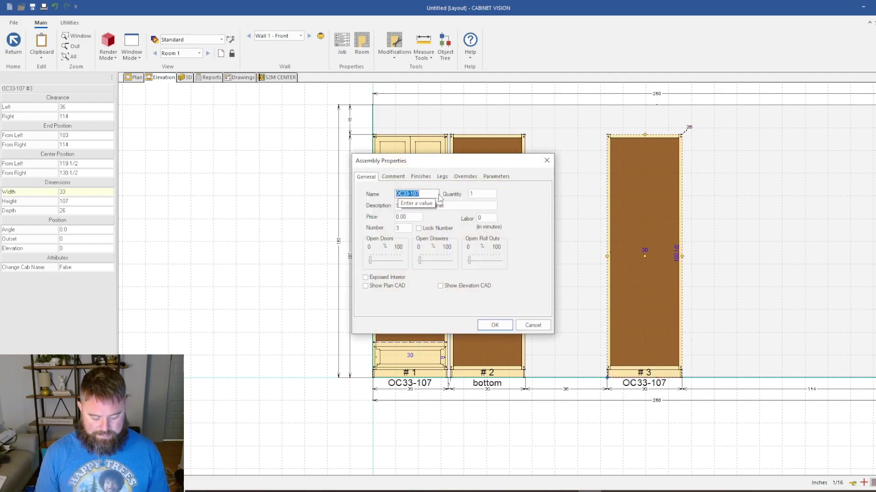
text(top)
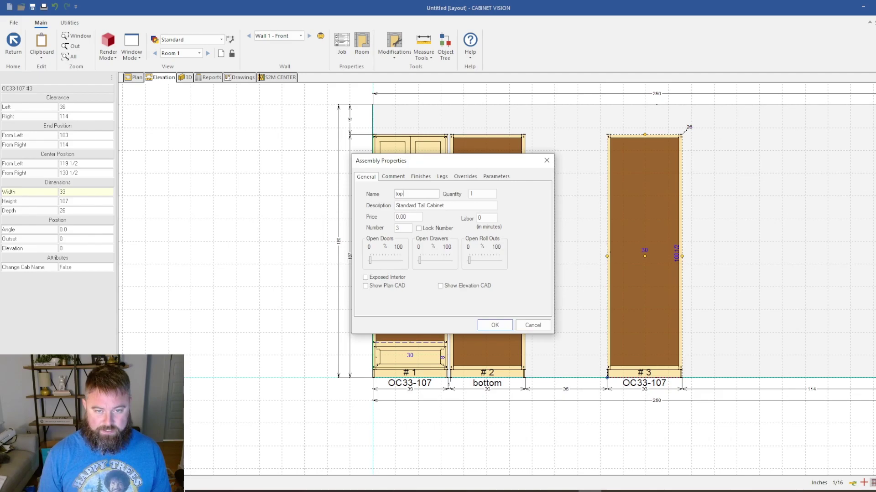
click(493, 324)
click(594, 307)
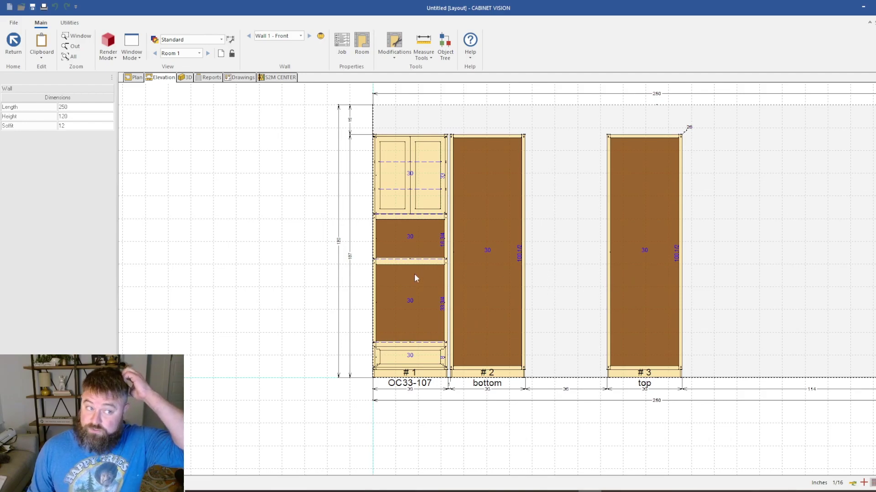
key(Escape)
Step: Set the height of the cabinet named "bottom" to 65 inches
click(466, 231)
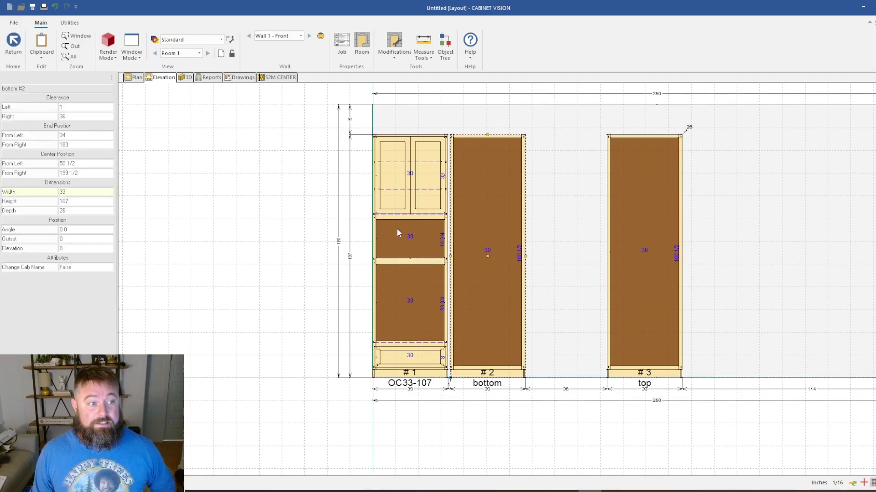
click(81, 201)
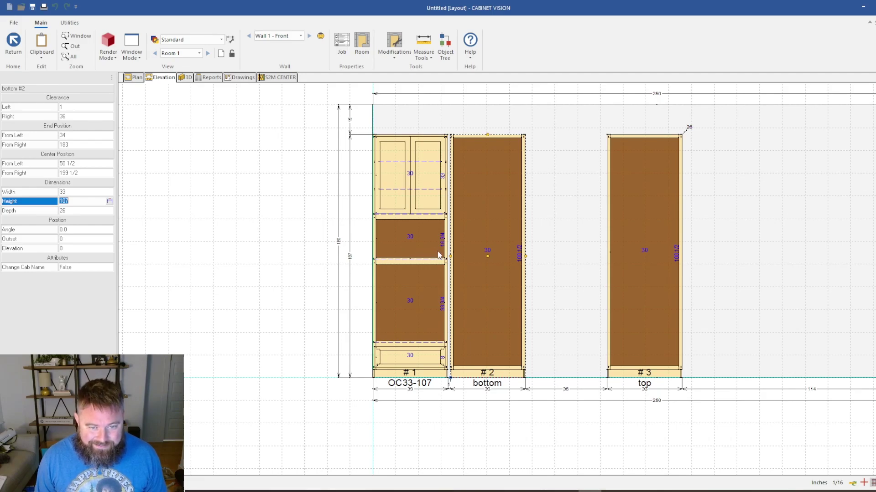
click(84, 199)
text(65)
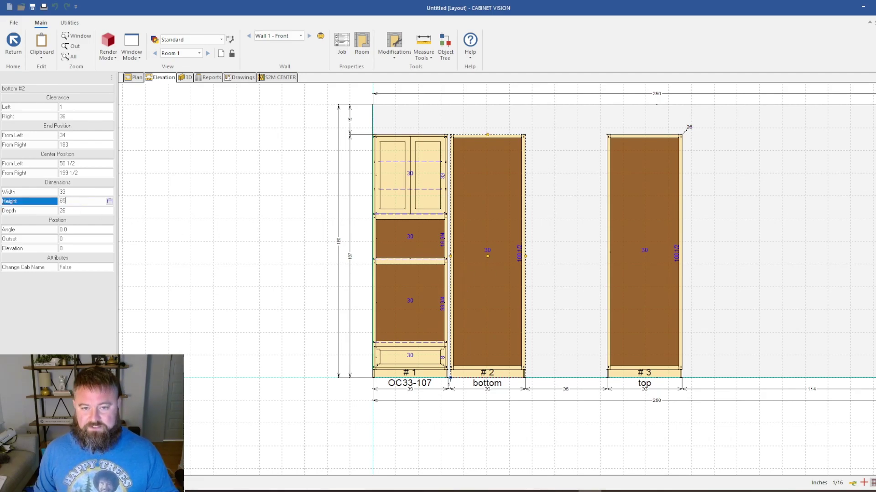
key(Return)
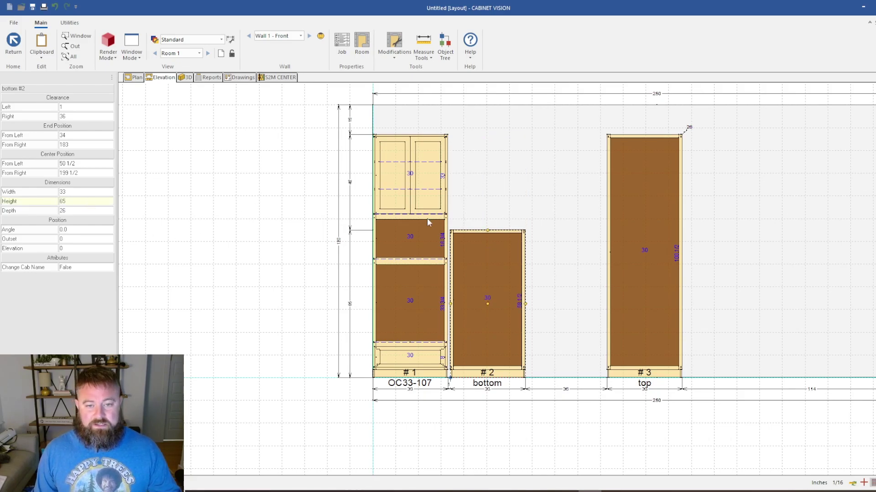
Step: Compare the shortened "bottom" cabinet with OC33-107 in the wall elevation and examine the cabinets in 3D
click(584, 243)
scroll(472, 247, up, 4)
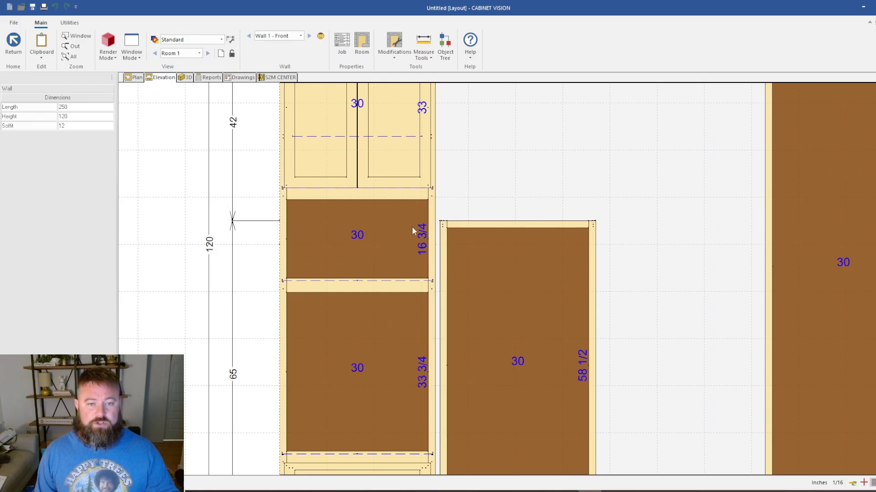
scroll(456, 265, down, 2)
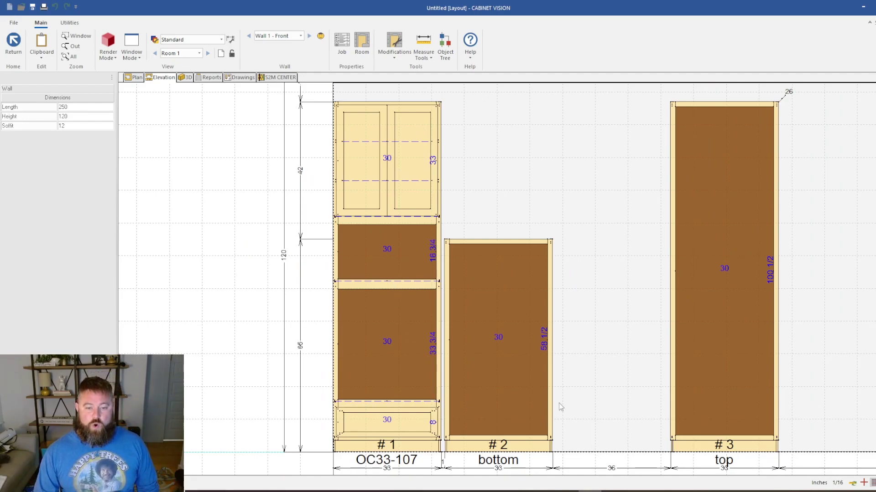
double_click(505, 377)
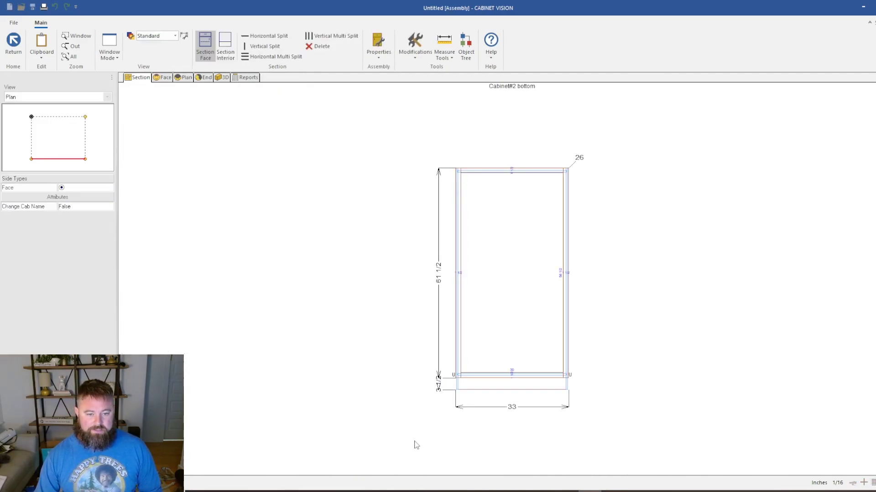
click(20, 51)
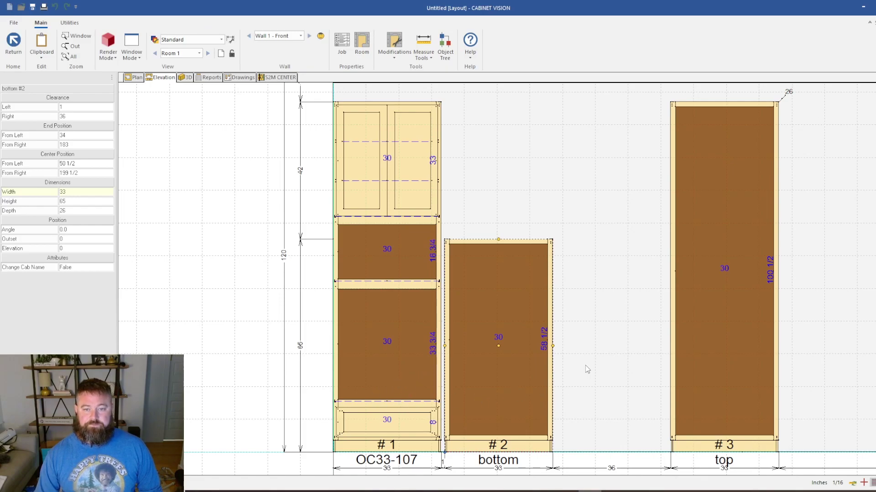
click(185, 77)
drag(475, 280, 381, 343)
scroll(356, 302, up, 4)
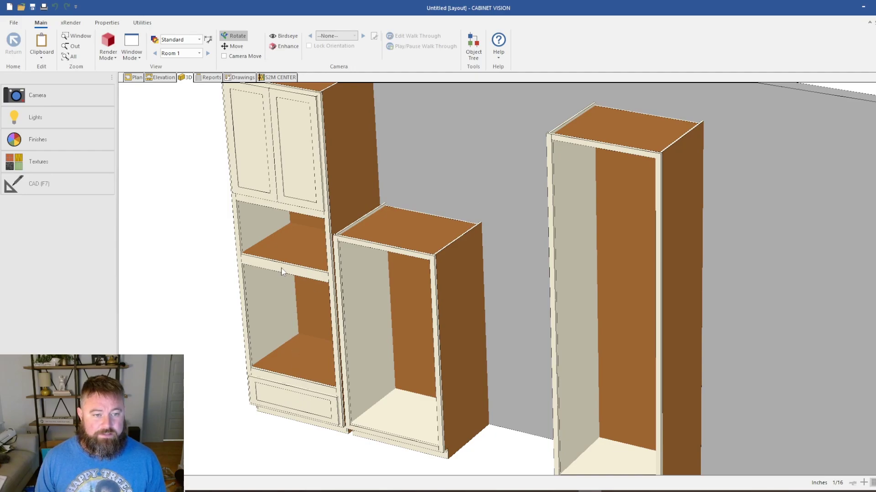
click(163, 78)
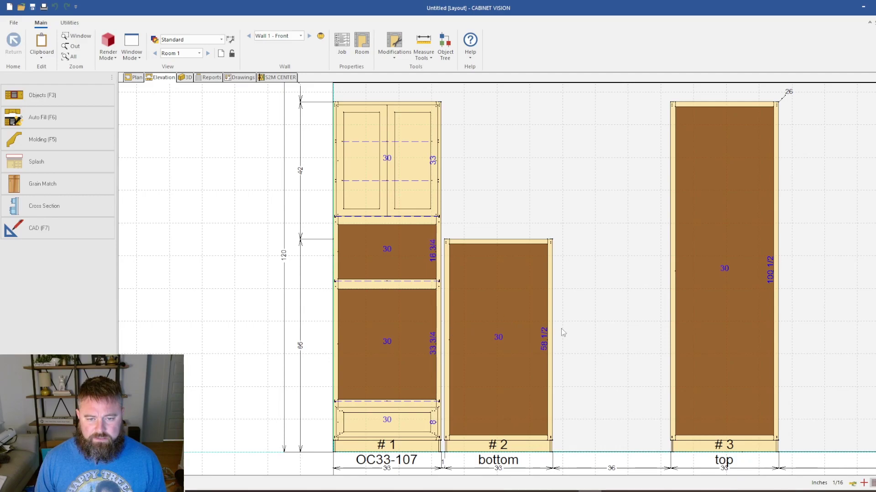
Step: Split the face opening of the "bottom" cabinet horizontally and set the upper opening's type to Open
double_click(510, 343)
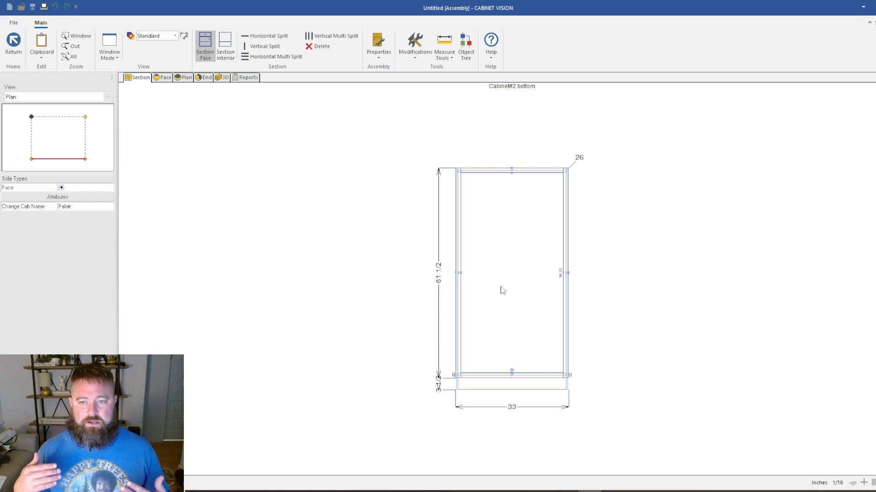
click(534, 314)
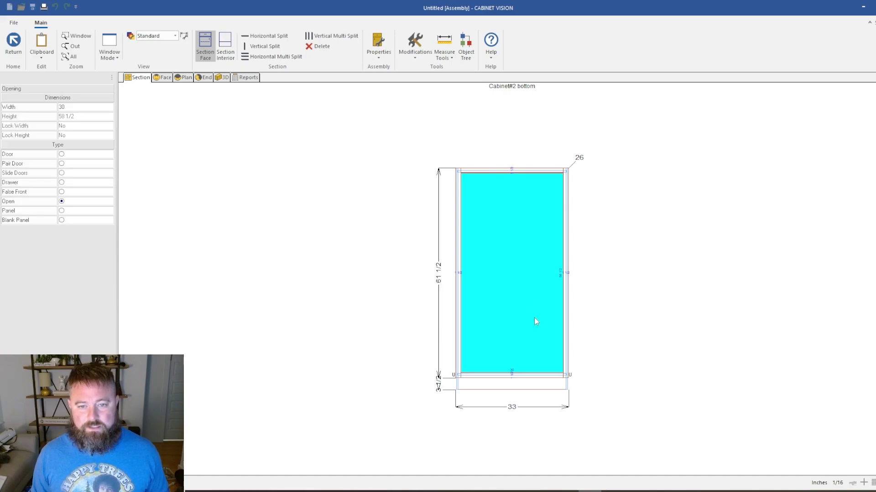
click(259, 38)
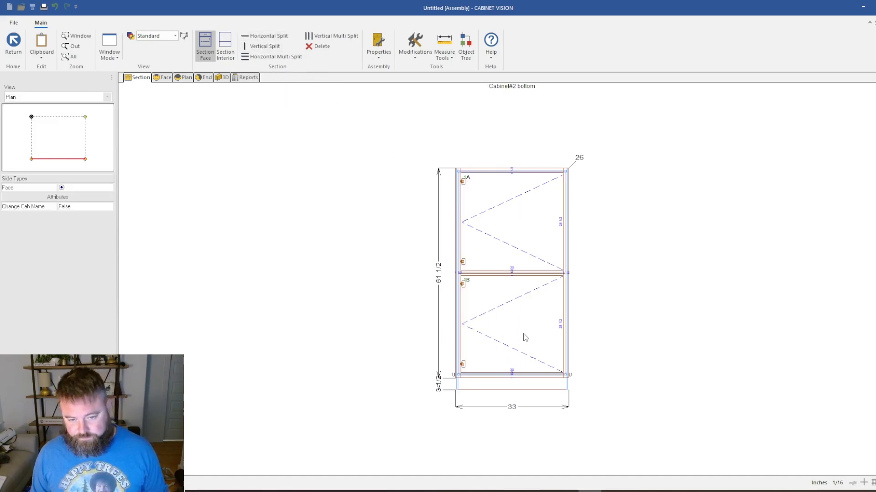
click(507, 243)
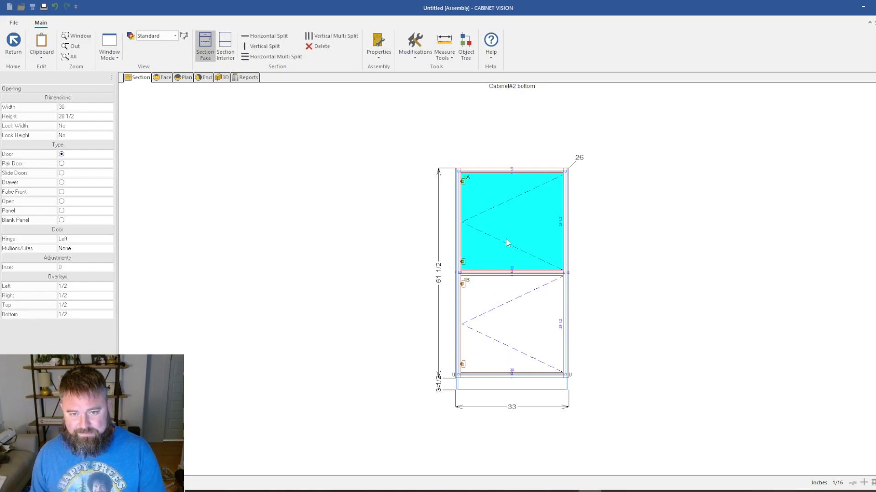
click(61, 201)
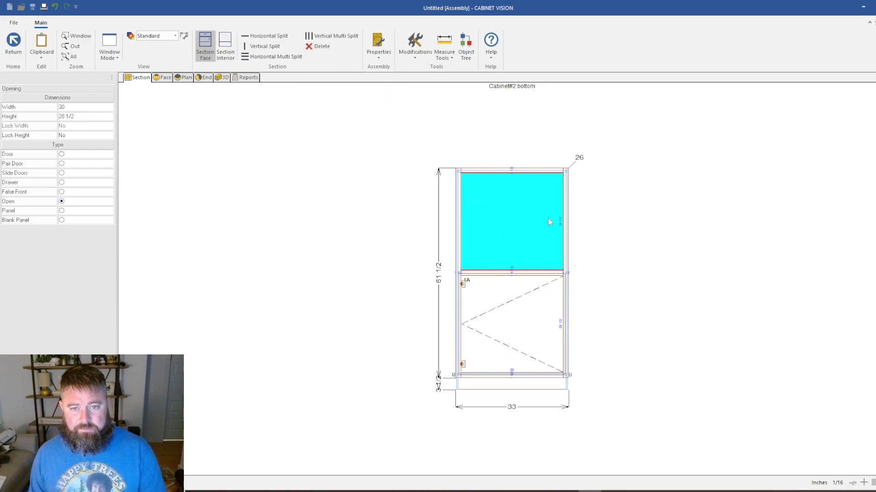
Step: Turn the lower opening into a drawer, set its opening height to 8 inches and lock that height
click(655, 228)
click(529, 326)
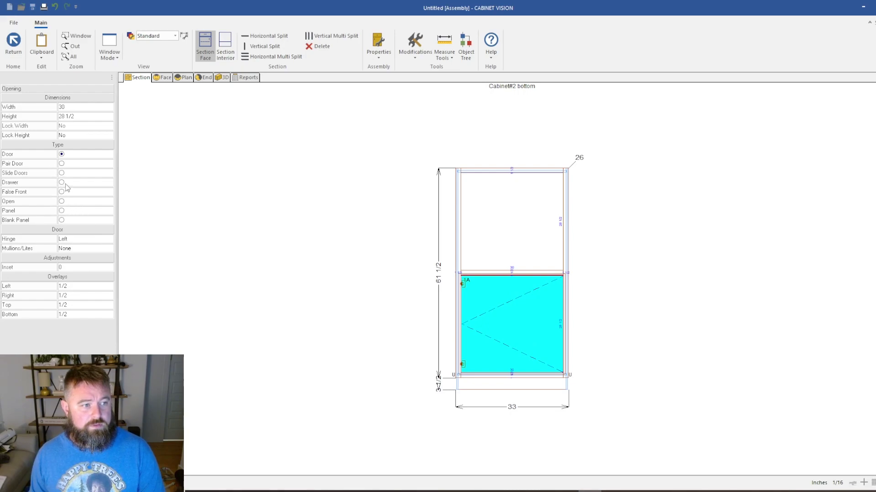
click(62, 183)
click(73, 117)
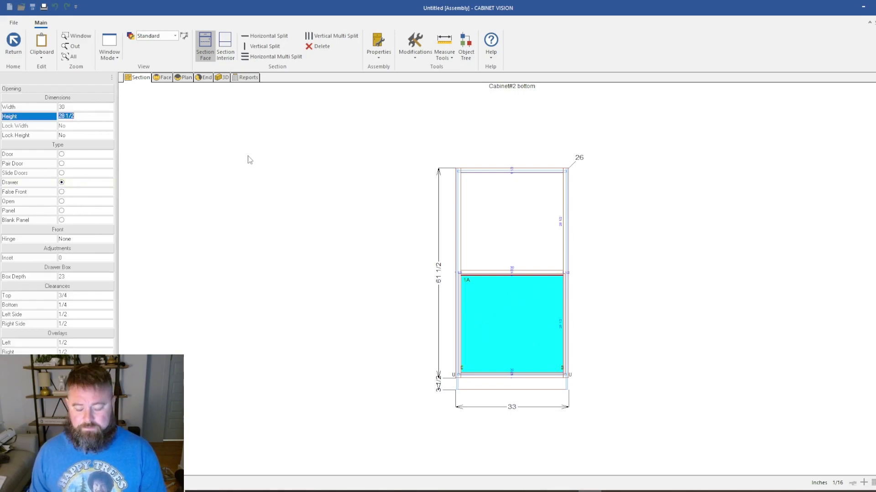
text(8)
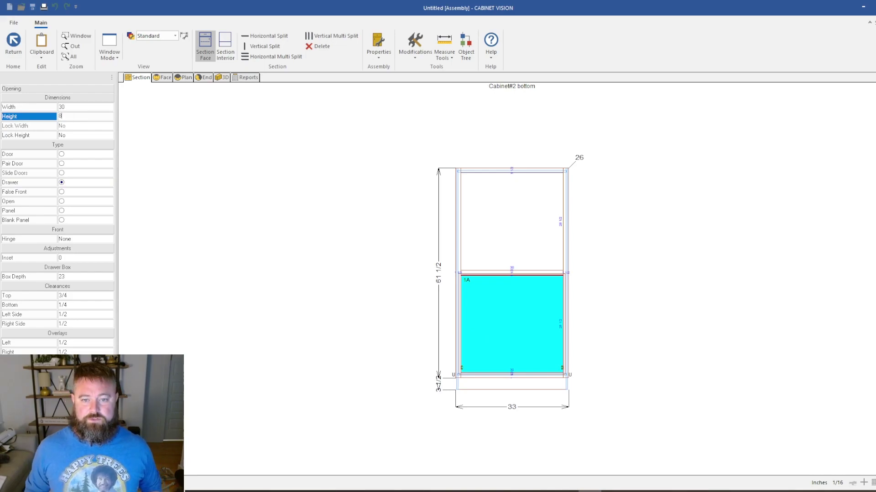
key(Return)
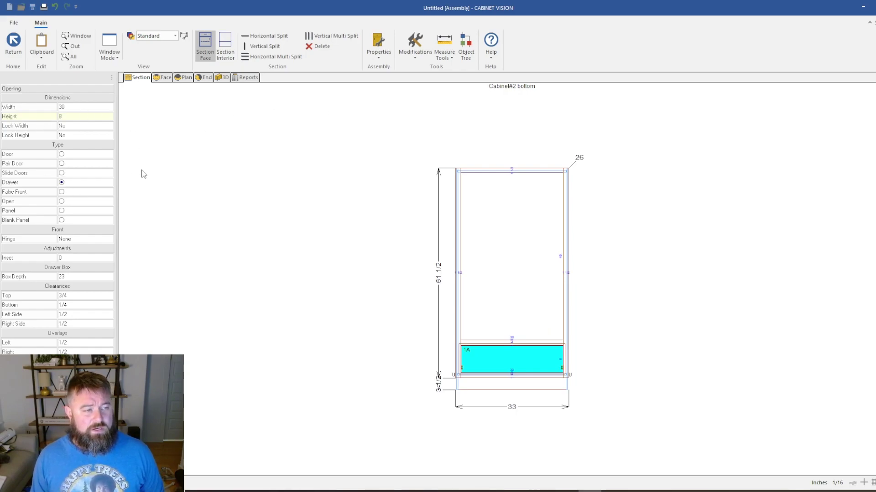
click(104, 136)
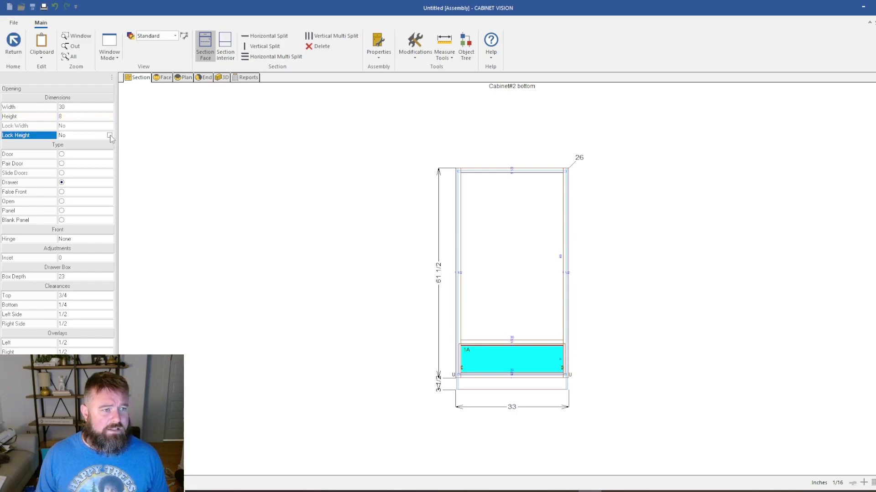
click(109, 136)
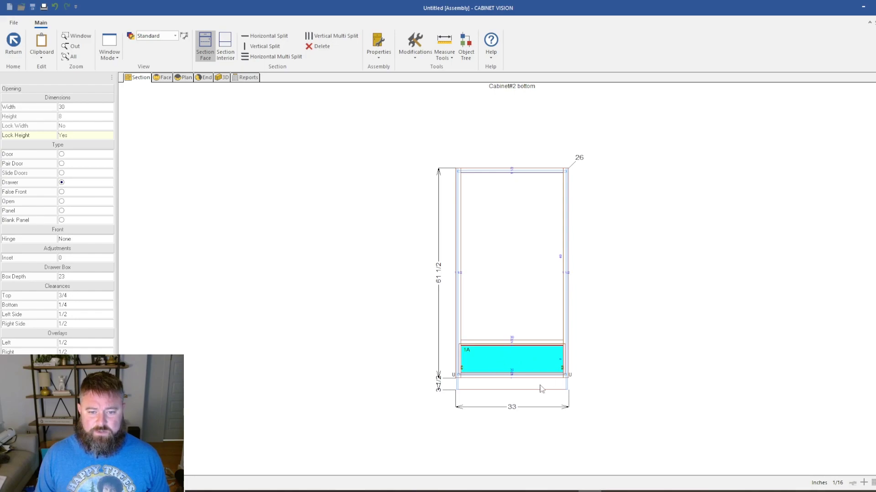
Step: Set the width of the rail above the drawer to 3 inches and return to the room elevation
scroll(495, 362, up, 2)
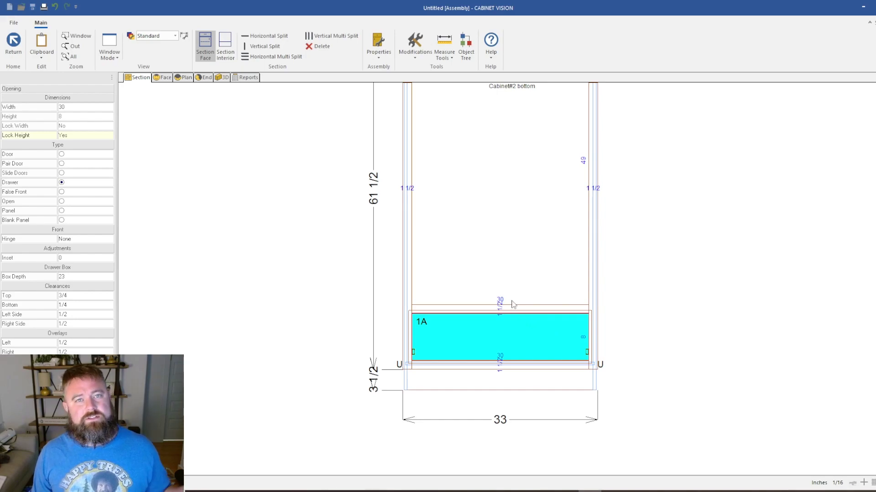
click(471, 309)
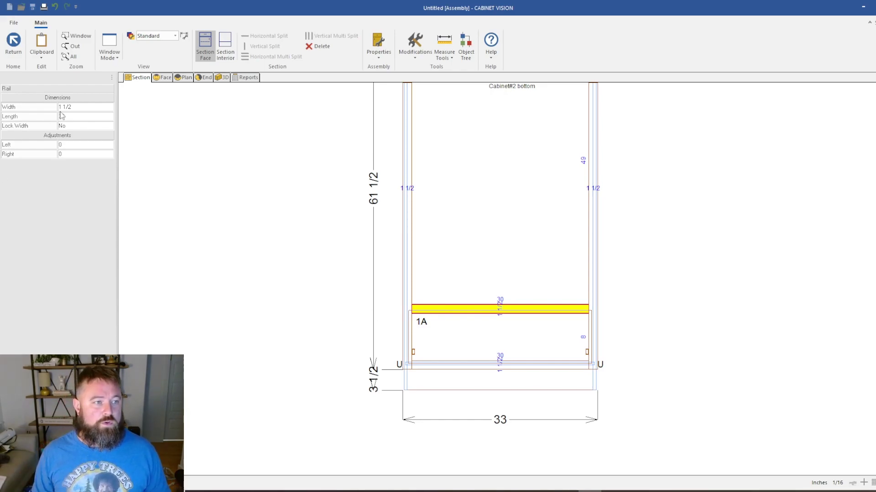
click(84, 108)
key(Return)
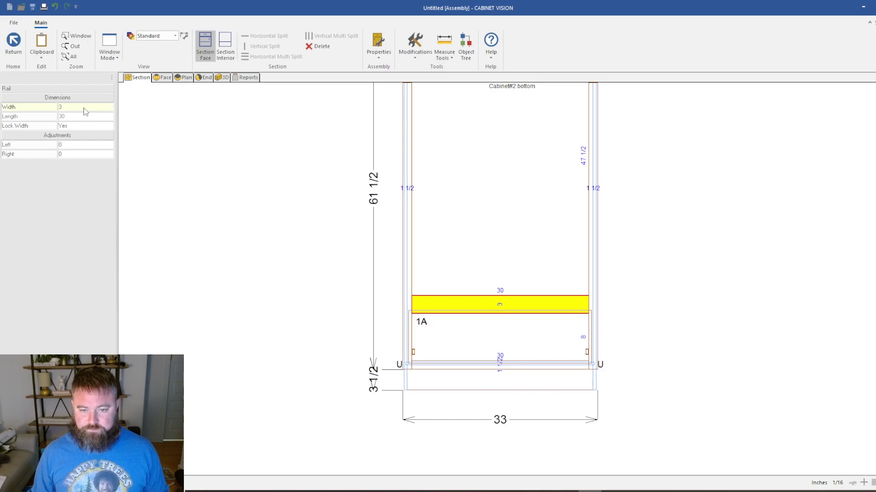
click(14, 43)
click(15, 48)
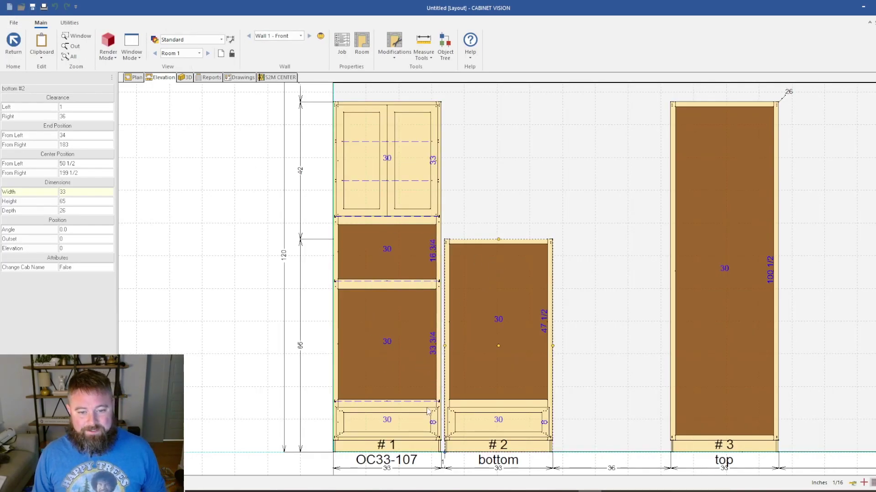
Step: Check the drawer and rail of the "bottom" cabinet against OC33-107, and examine the cabinet's inside in 3D
scroll(501, 401, up, 3)
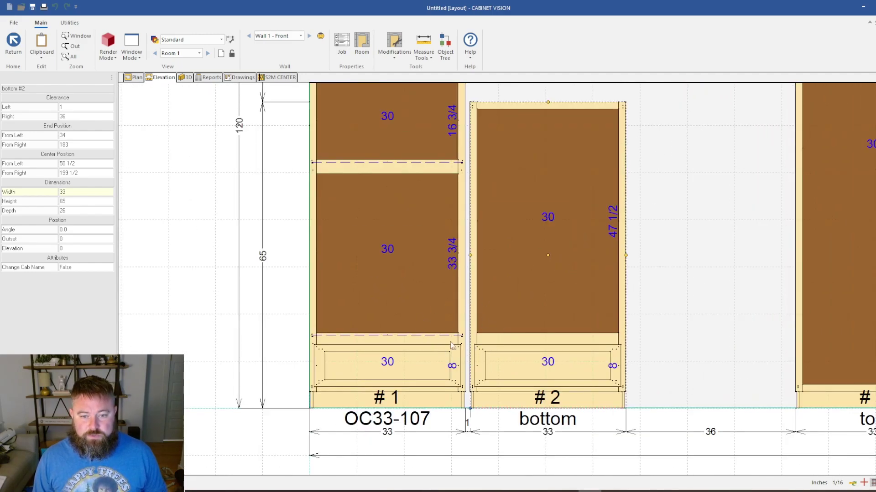
scroll(477, 360, down, 2)
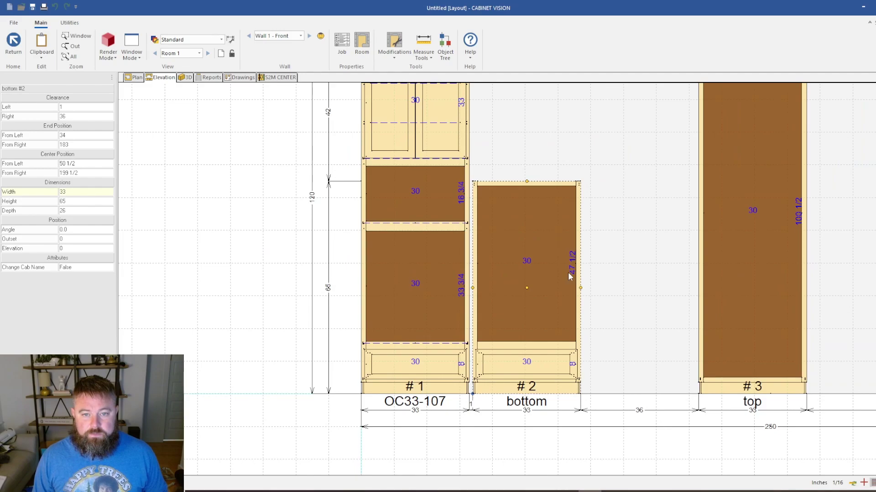
double_click(519, 342)
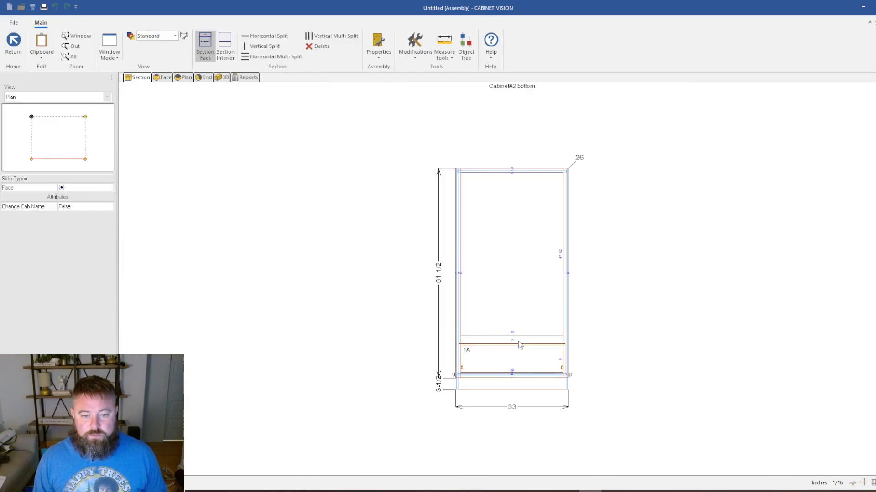
click(225, 78)
drag(514, 338, 460, 389)
drag(556, 380, 436, 373)
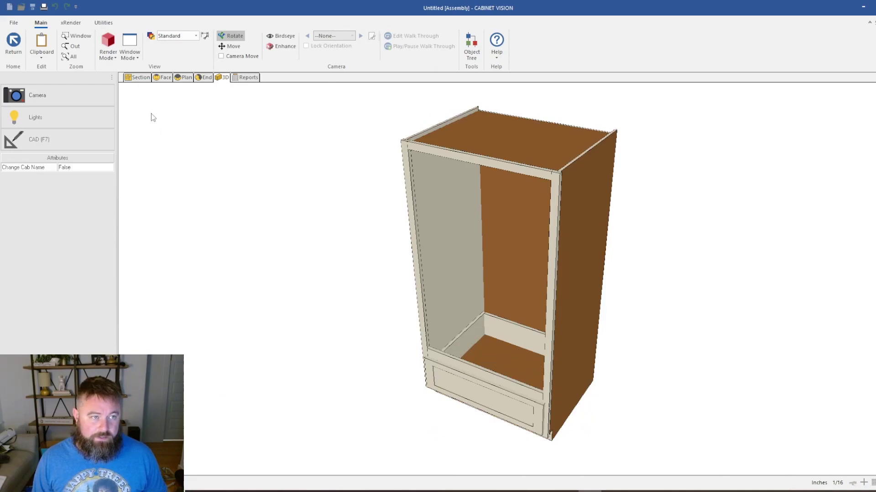
click(141, 78)
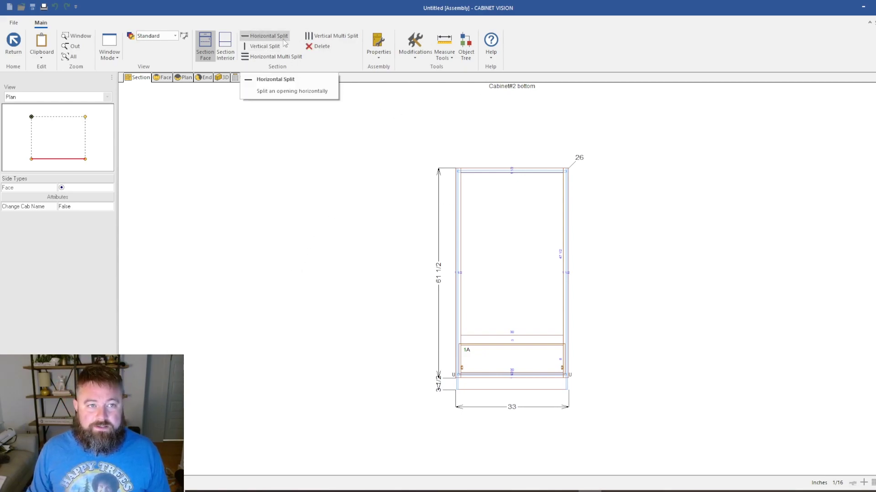
Step: Split the large face opening above the 3-inch drawer rail horizontally
click(248, 39)
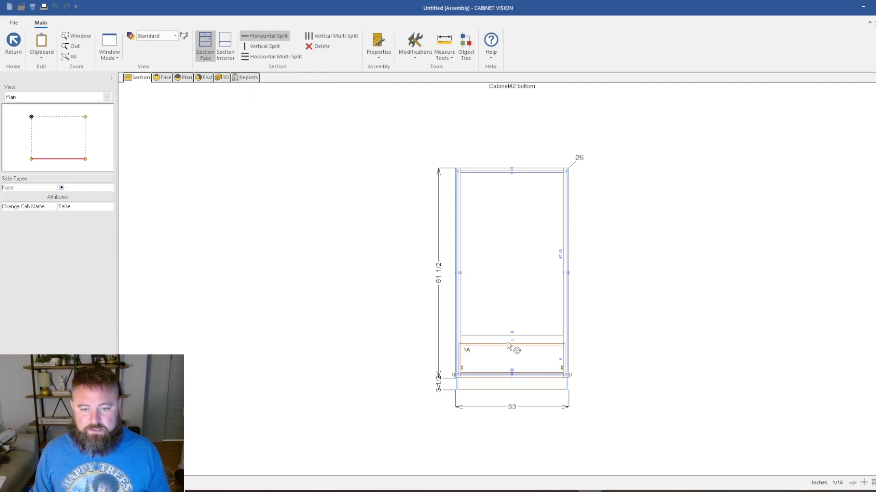
key(Escape)
scroll(519, 356, up, 3)
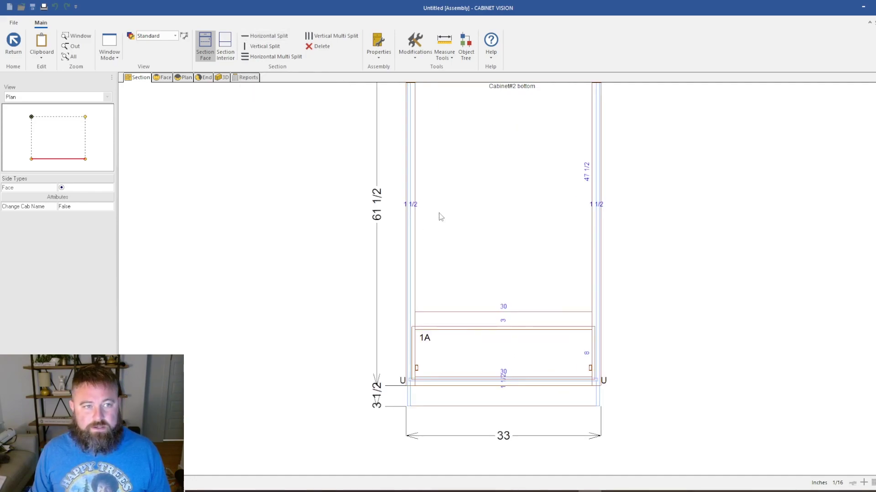
click(256, 38)
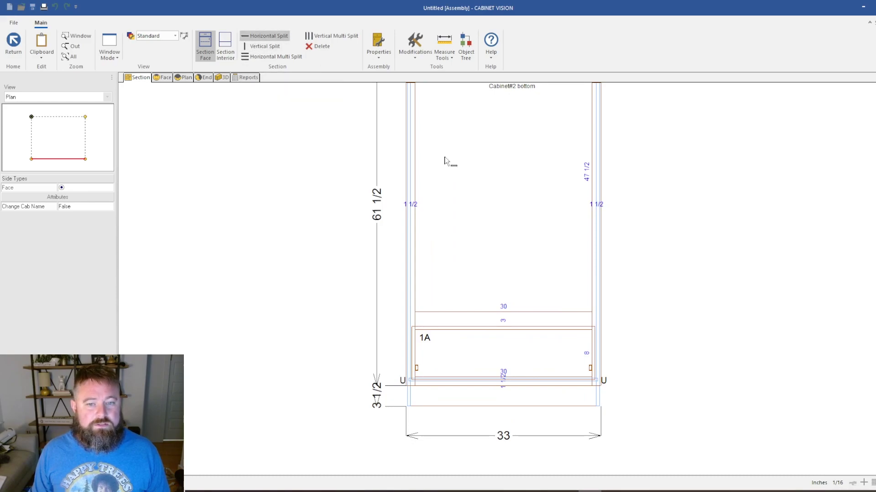
click(502, 313)
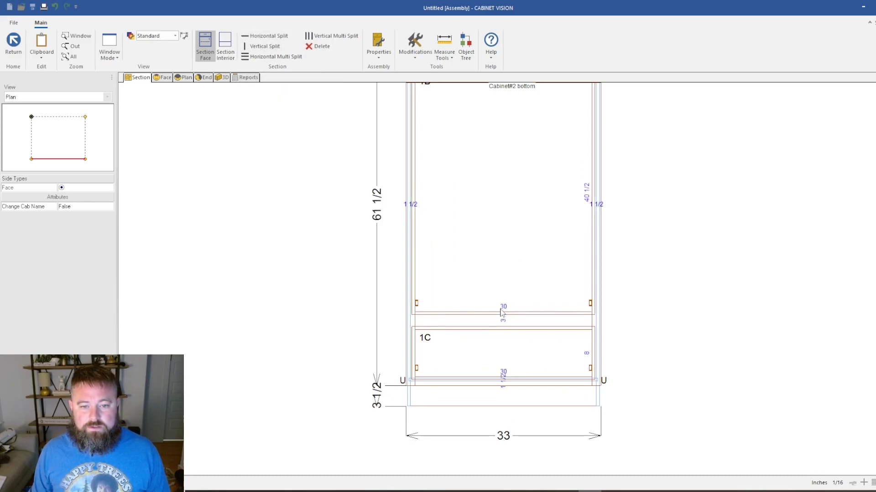
Step: Set the type of the large middle face opening to Open
scroll(446, 241, down, 3)
click(445, 241)
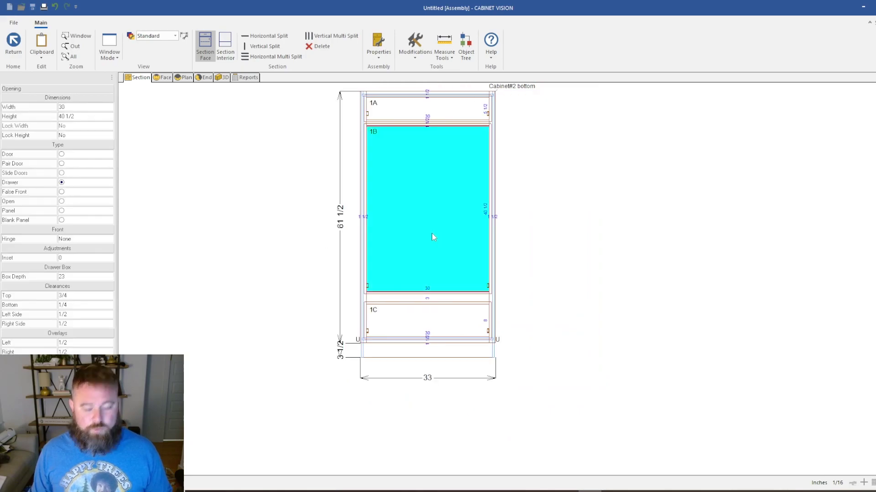
click(230, 49)
click(210, 53)
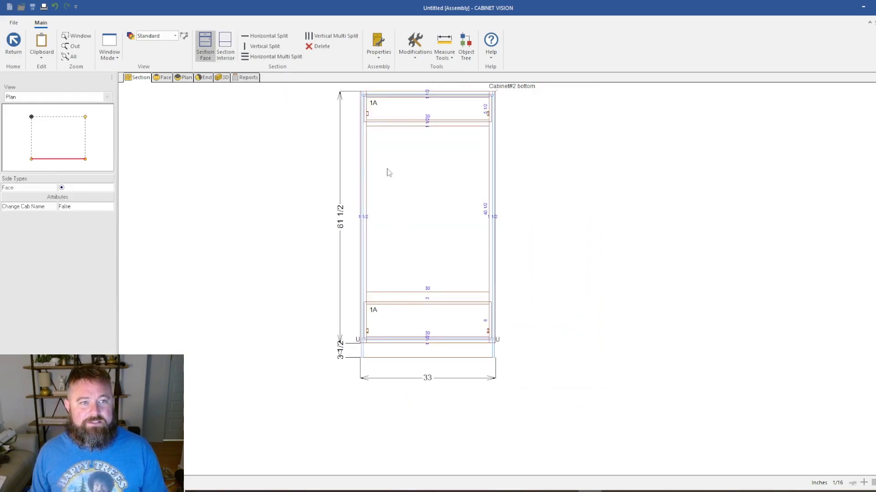
Step: Add a horizontal split in the interior section of the "bottom" cabinet at the rail above the lower drawer
click(232, 54)
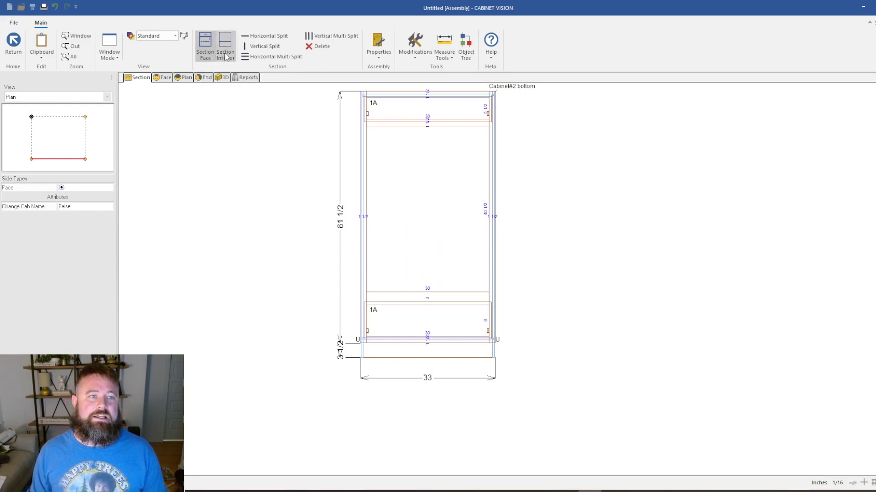
click(255, 39)
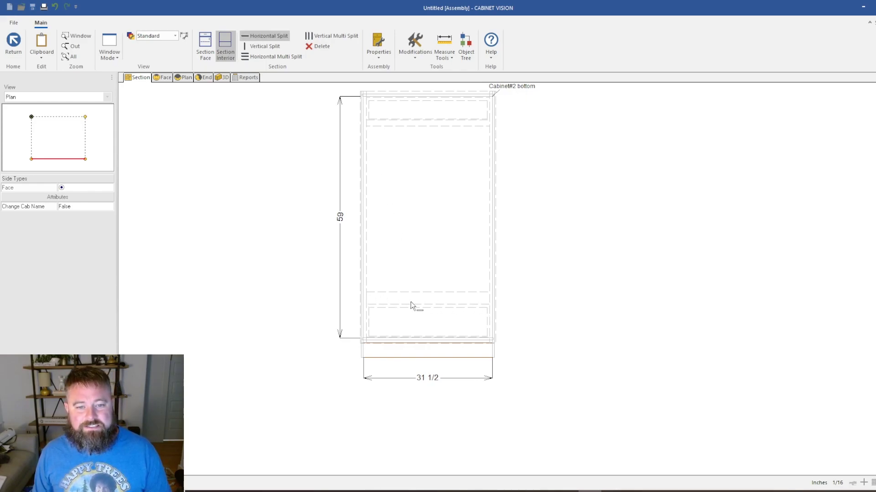
click(422, 299)
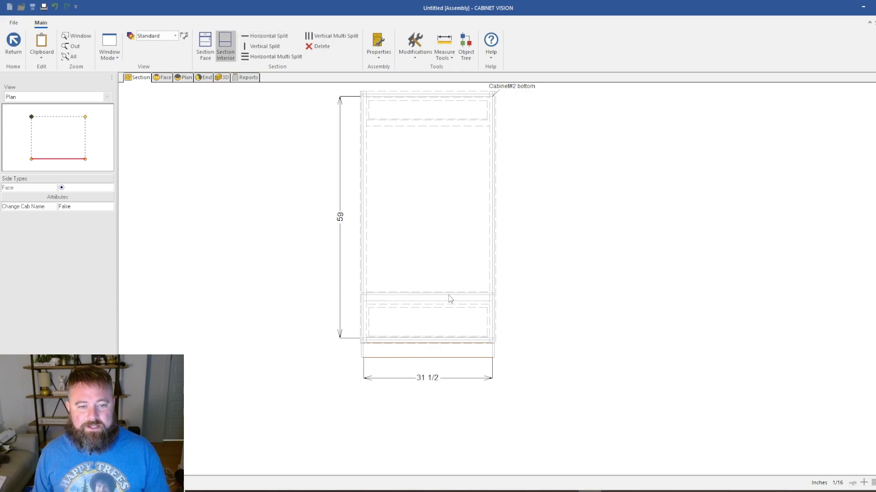
Step: Delete the rail below the upper drawer and the top rail from the face of the "bottom" cabinet
click(224, 79)
drag(513, 335, 515, 318)
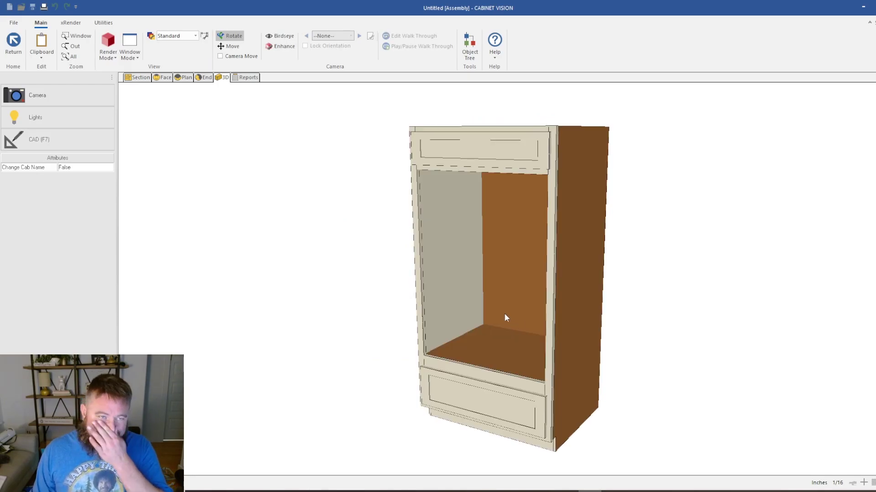
click(139, 77)
middle_drag(433, 179, 441, 242)
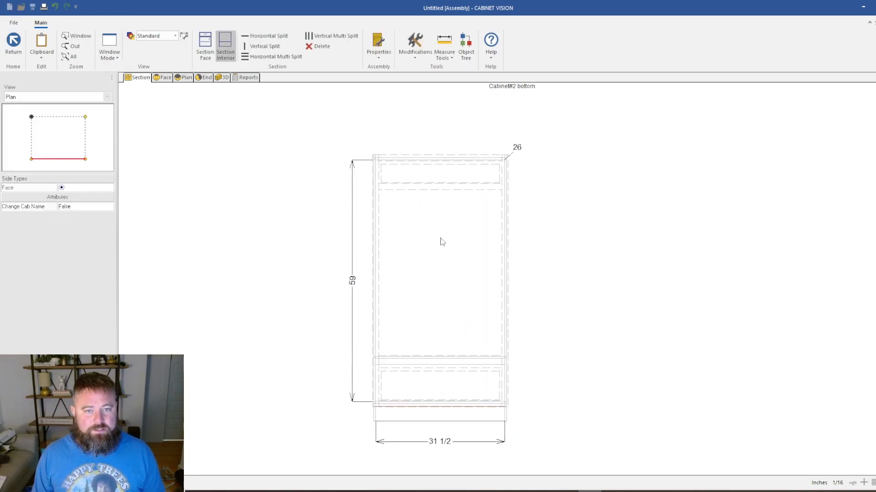
click(206, 46)
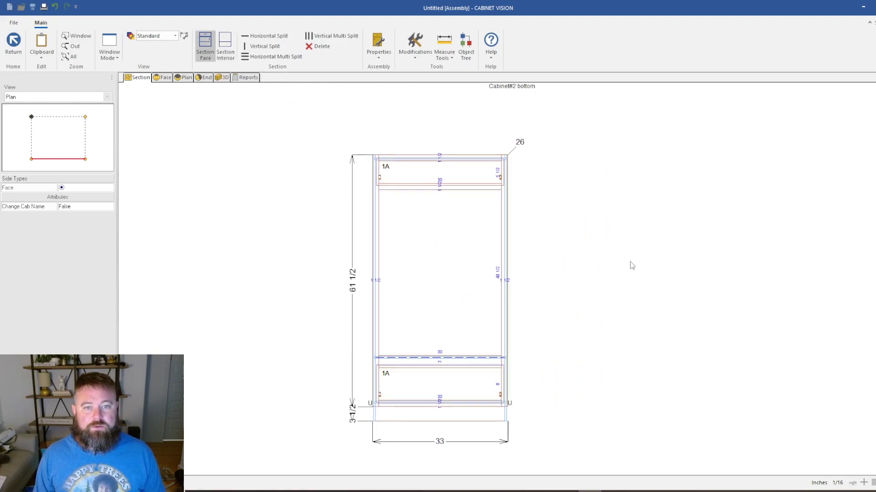
click(407, 173)
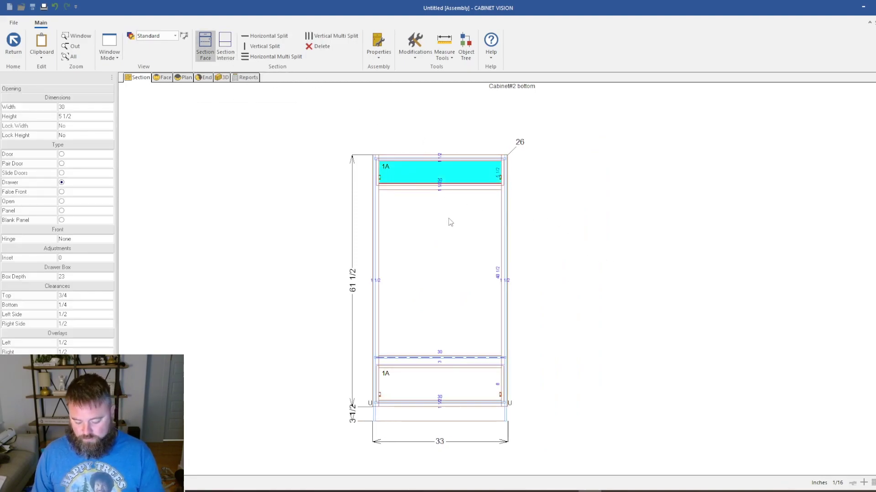
click(433, 186)
key(Delete)
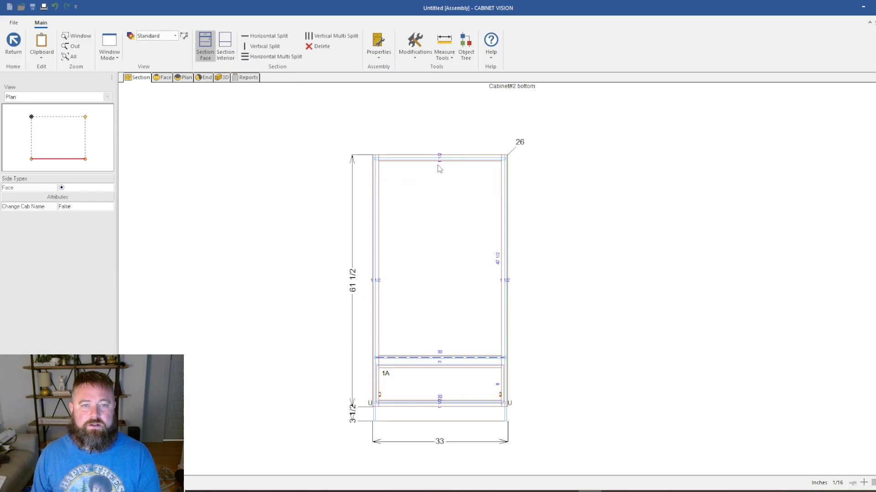
click(430, 161)
key(Delete)
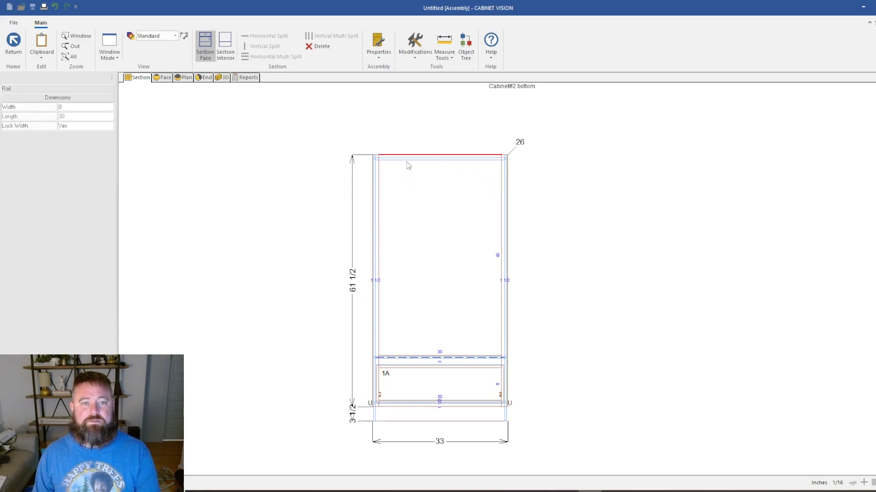
Step: Set the case top of the "bottom" cabinet to No Top and return to the wall elevation
click(407, 165)
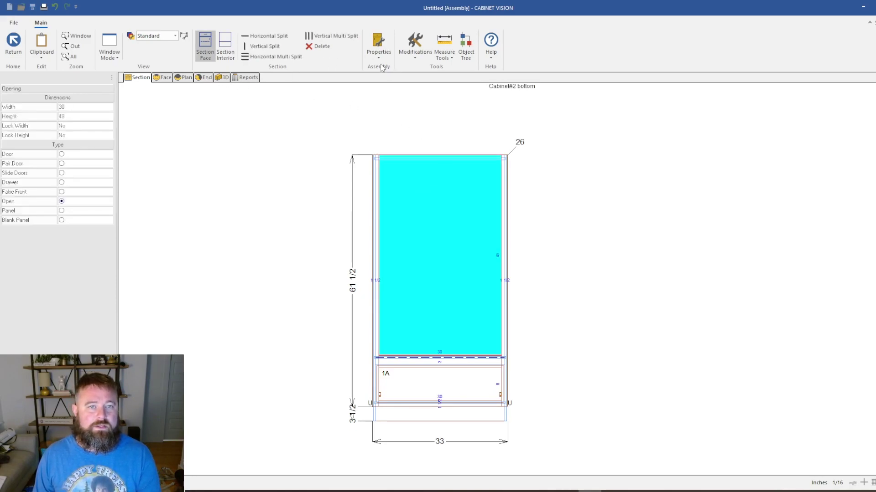
click(379, 48)
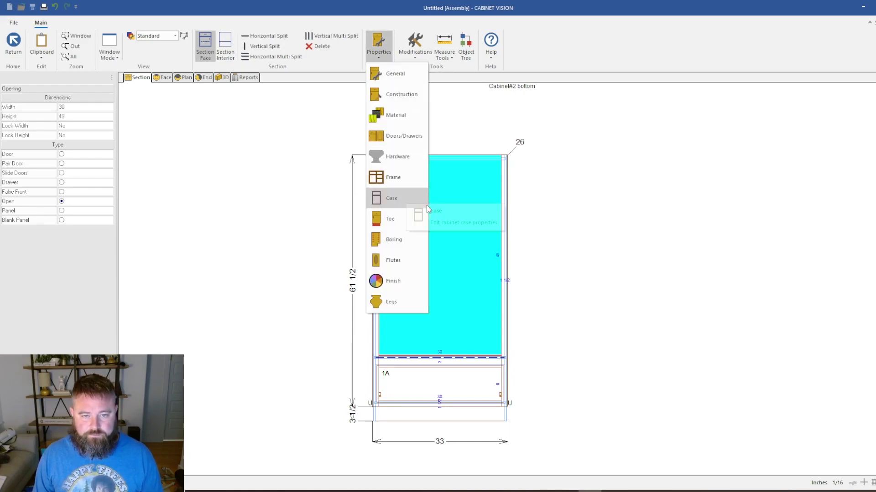
click(393, 202)
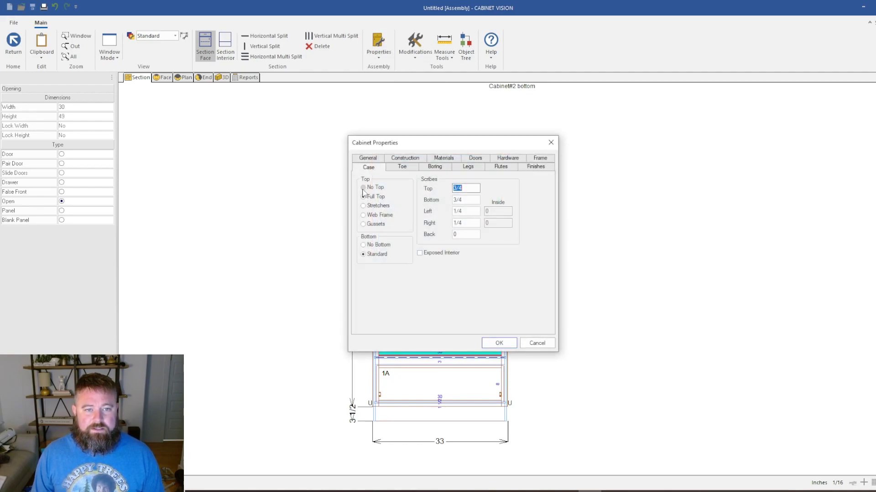
click(365, 188)
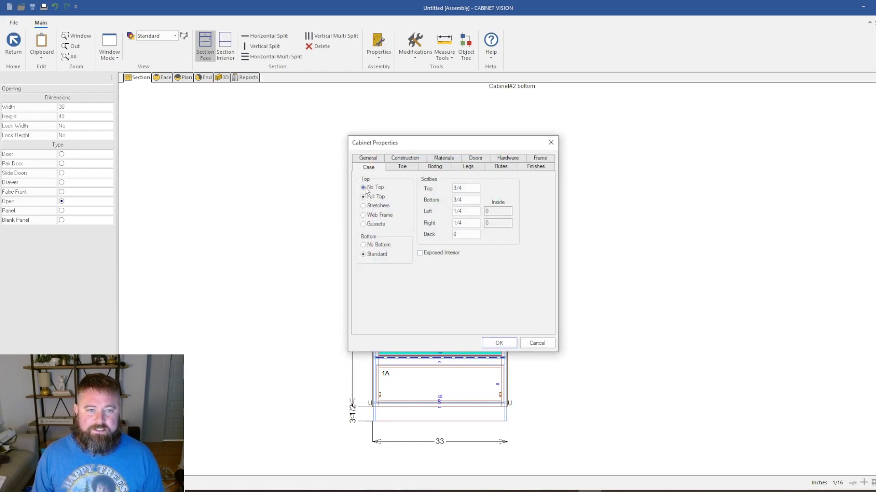
click(500, 344)
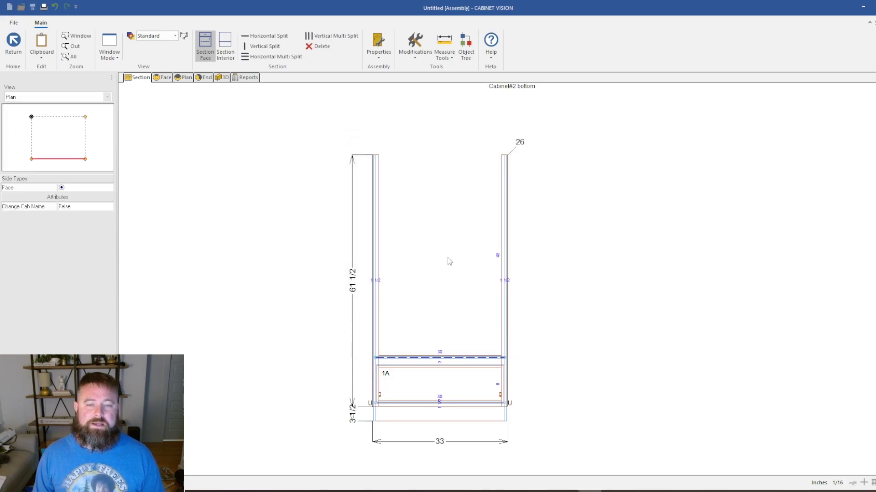
click(19, 47)
click(594, 249)
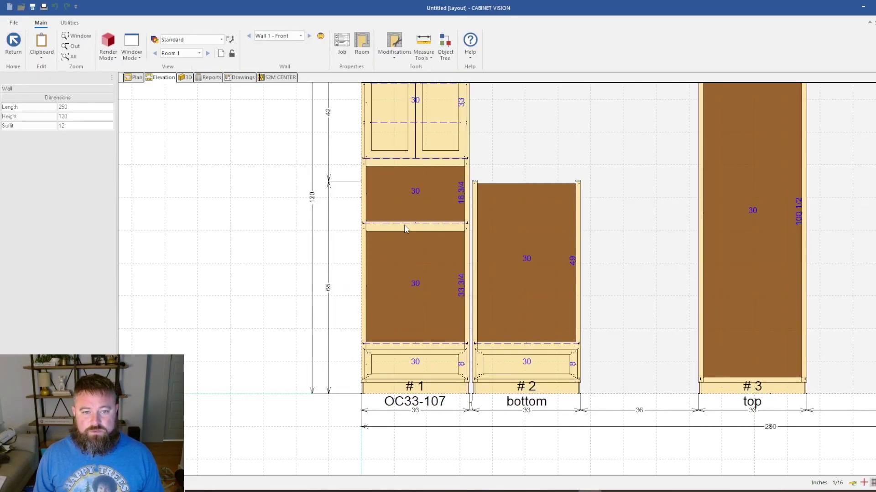
Step: Split the large face opening of the "bottom" cabinet horizontally and set both resulting openings to Open
scroll(422, 236, up, 3)
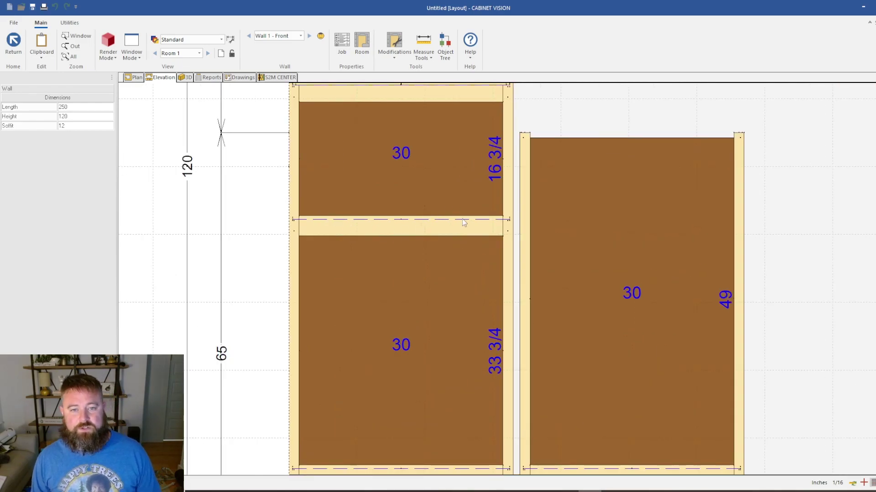
scroll(584, 314, down, 1)
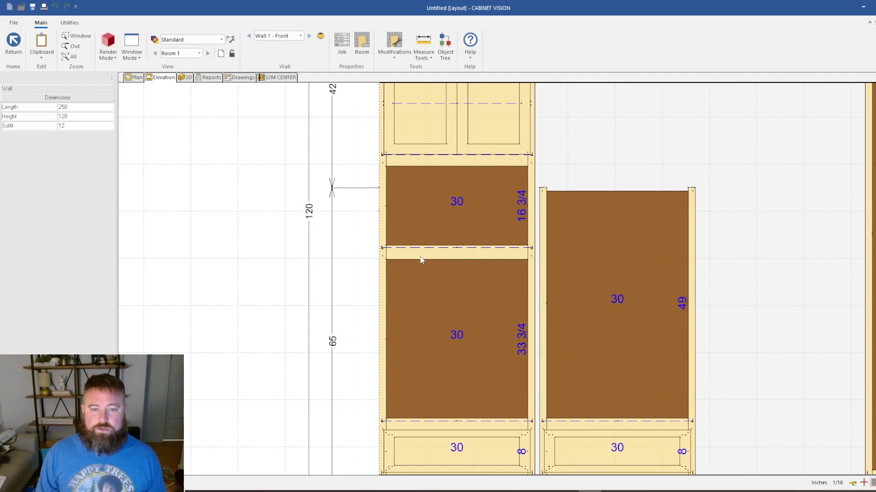
double_click(629, 291)
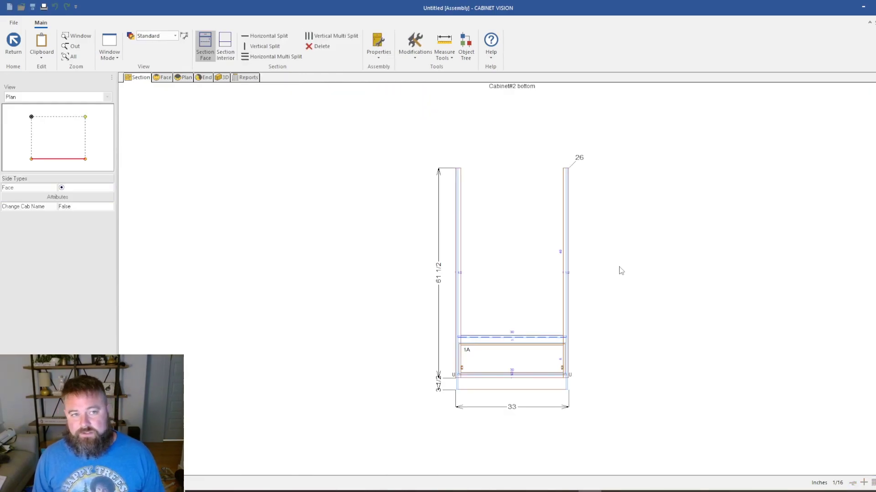
click(528, 245)
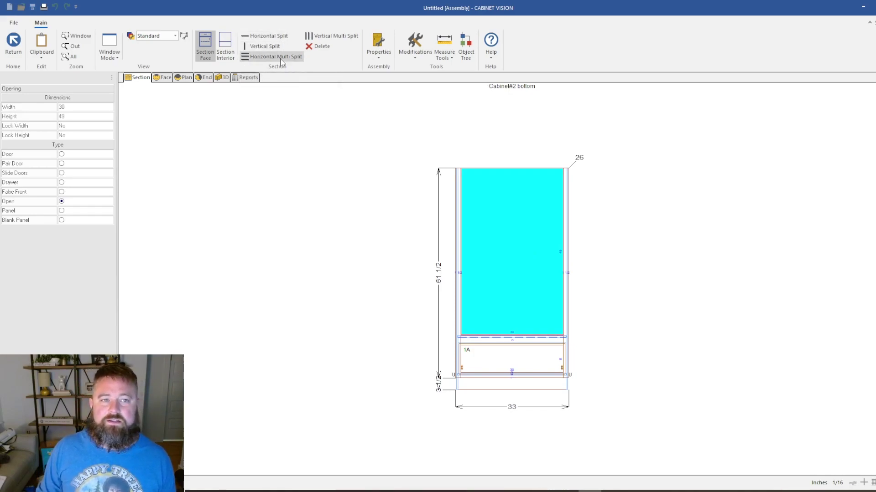
click(263, 36)
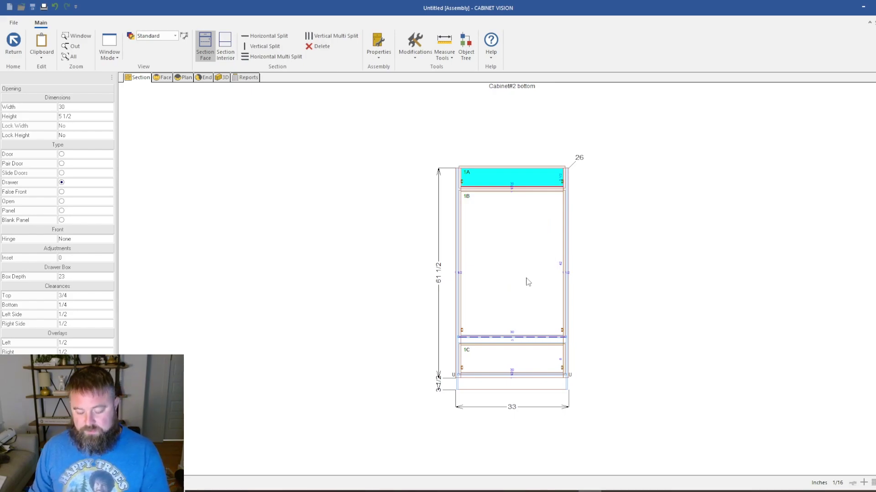
click(513, 254)
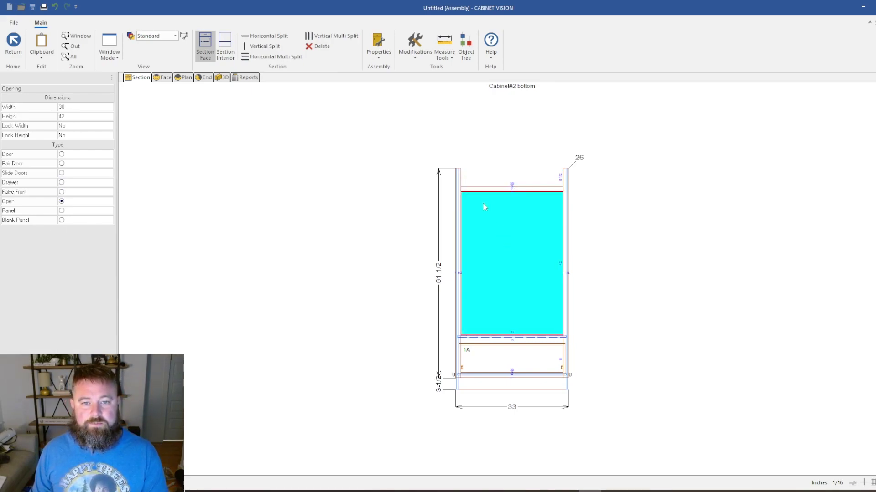
Step: Set the width of the new rail between the two open sections to 3 inches
click(483, 189)
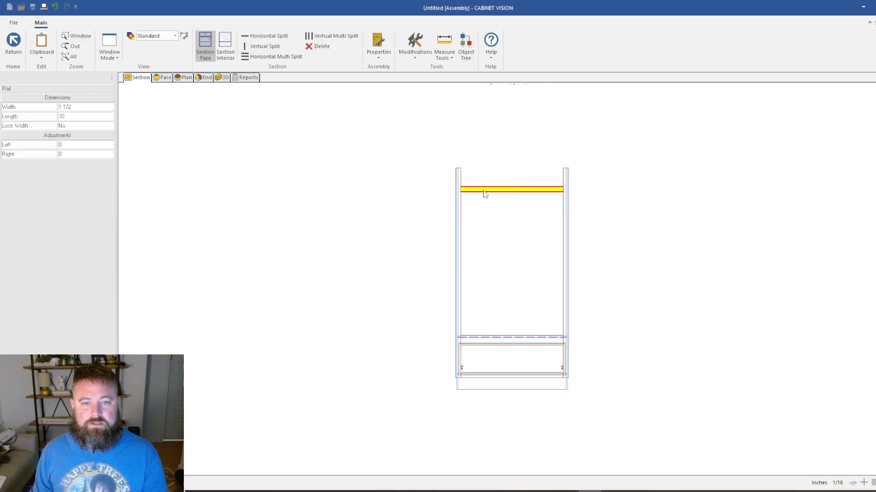
click(88, 109)
text(3)
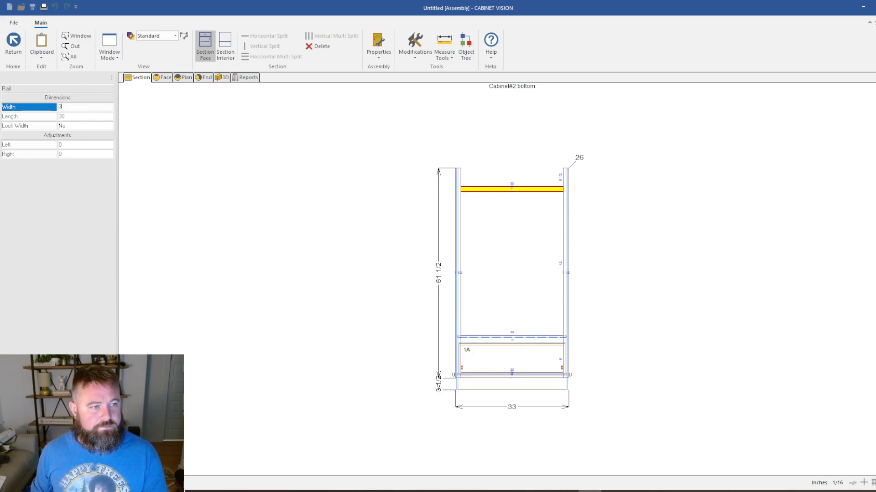
key(Return)
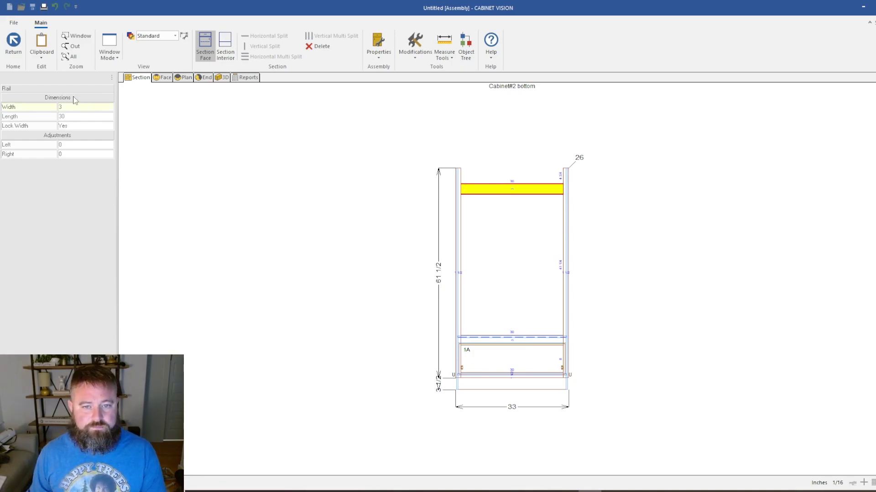
click(277, 197)
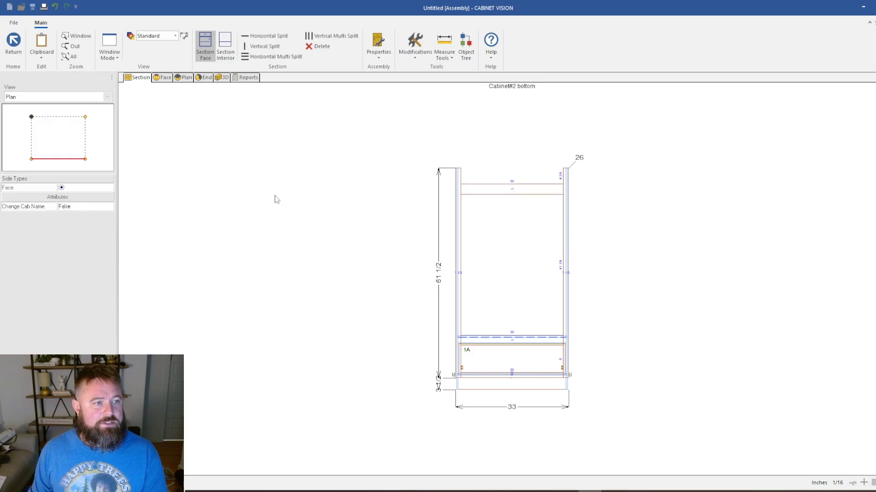
Step: Set the height of the open section above the drawer rail of the "bottom" cabinet to 33.75 inches, matching OC33-107
click(22, 47)
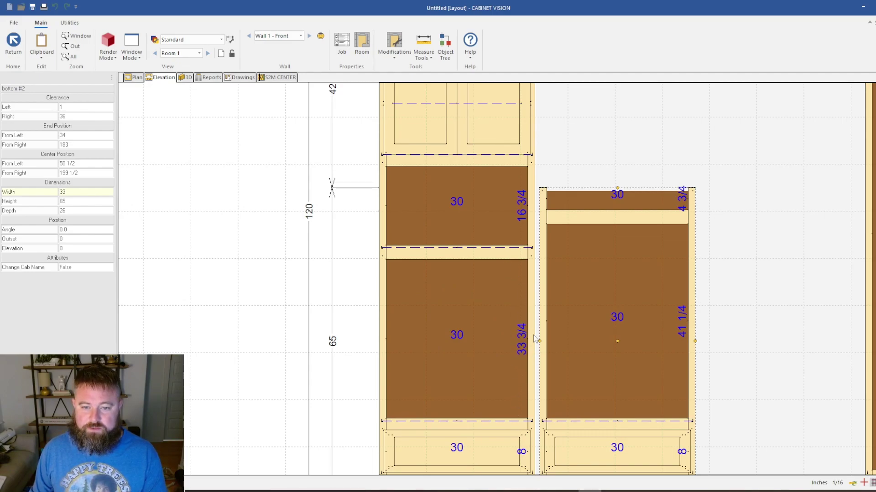
double_click(597, 342)
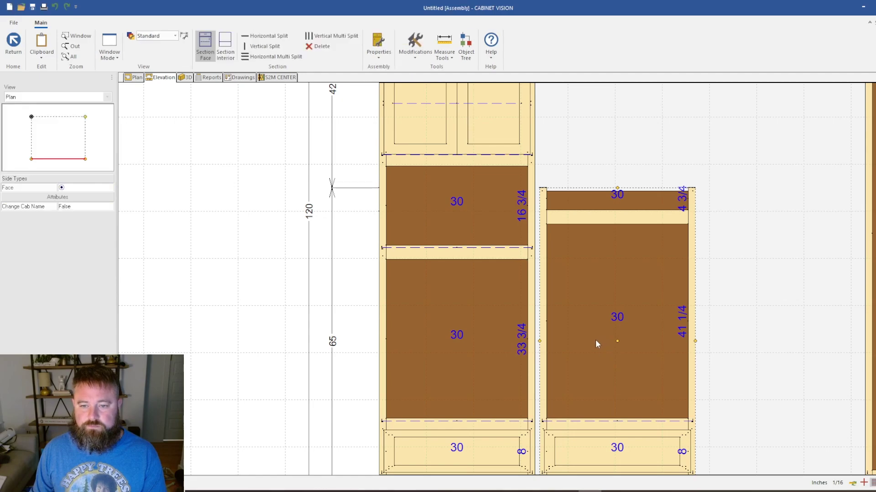
click(495, 235)
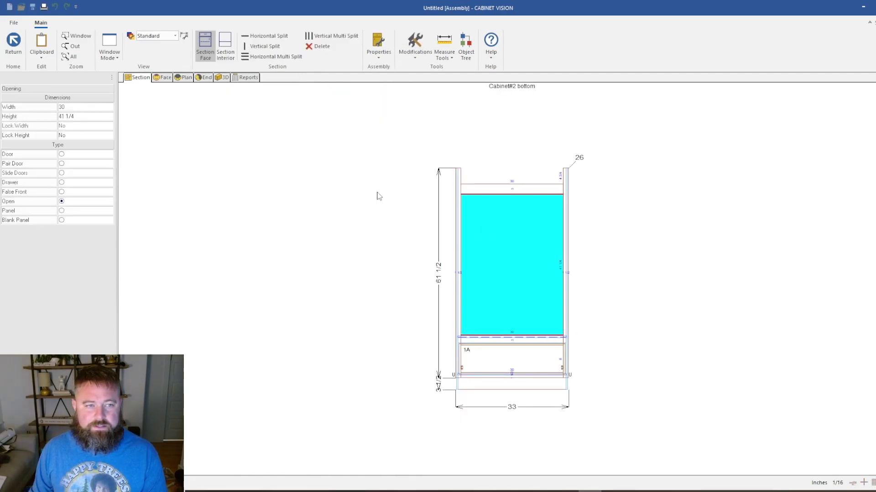
click(79, 116)
text(33.75)
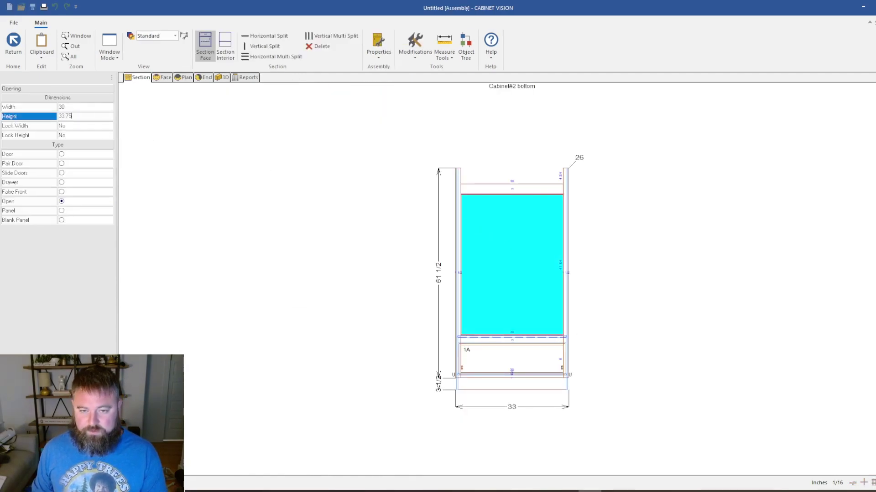
key(Return)
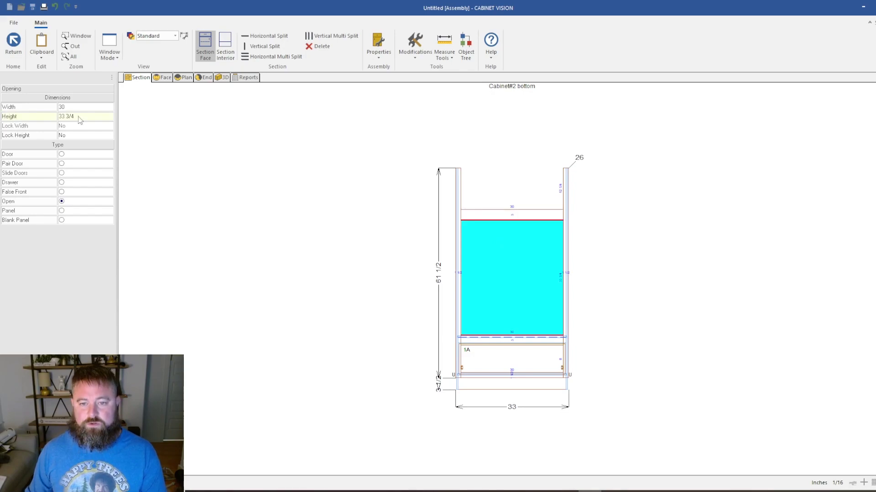
Step: Add a horizontal split in the interior section at the upper 3-inch rail and return to the wall elevation
click(225, 51)
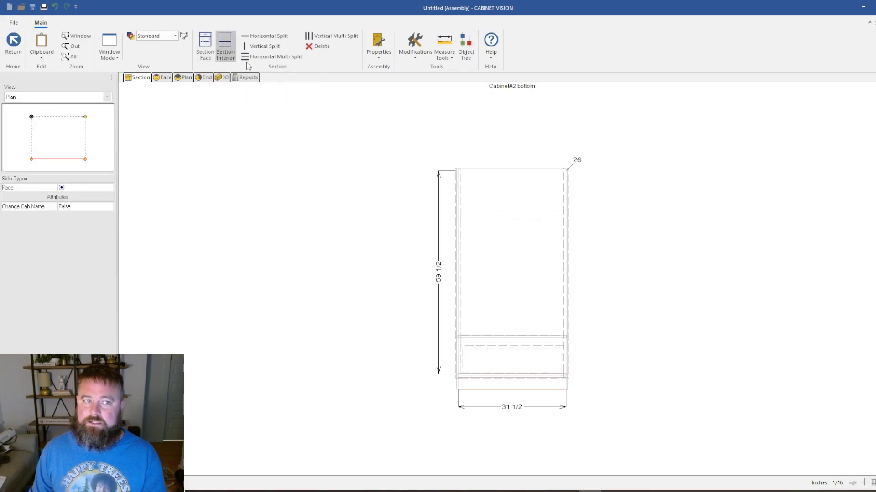
click(263, 37)
click(524, 218)
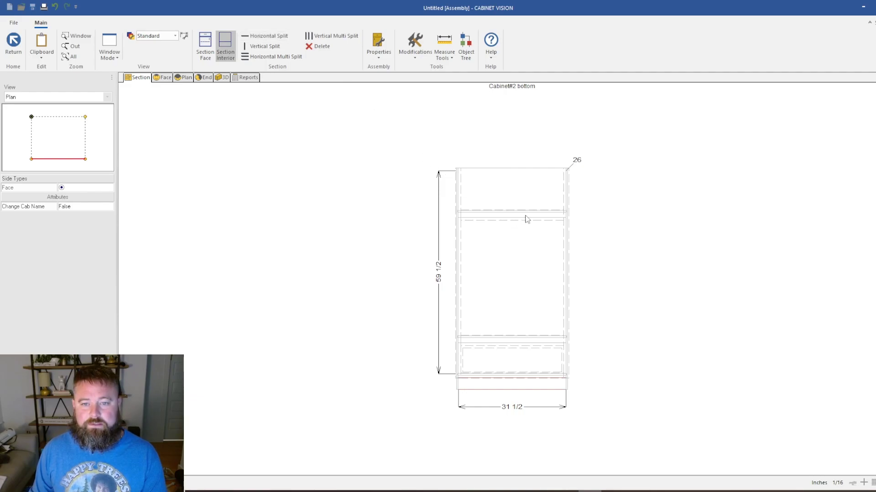
click(13, 43)
click(727, 292)
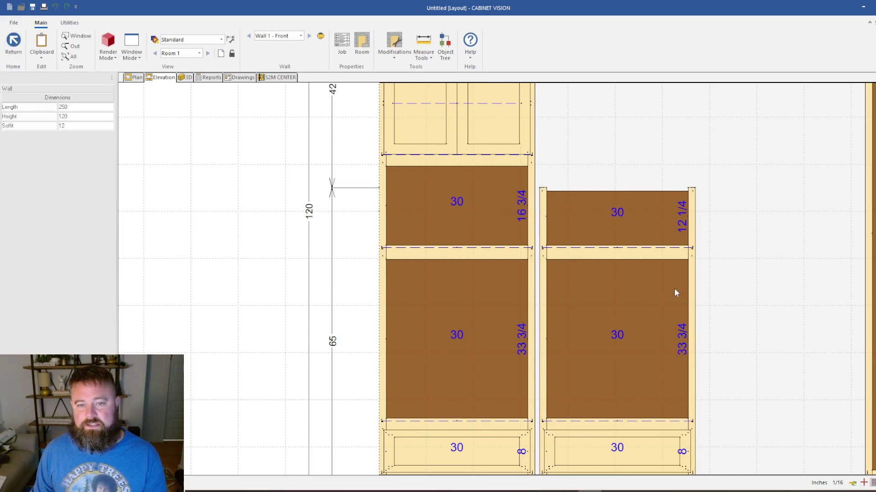
Step: Set the left clearance of the "top" cabinet to 1 inch so it sits beside the "bottom" cabinet
middle_drag(750, 356, 677, 304)
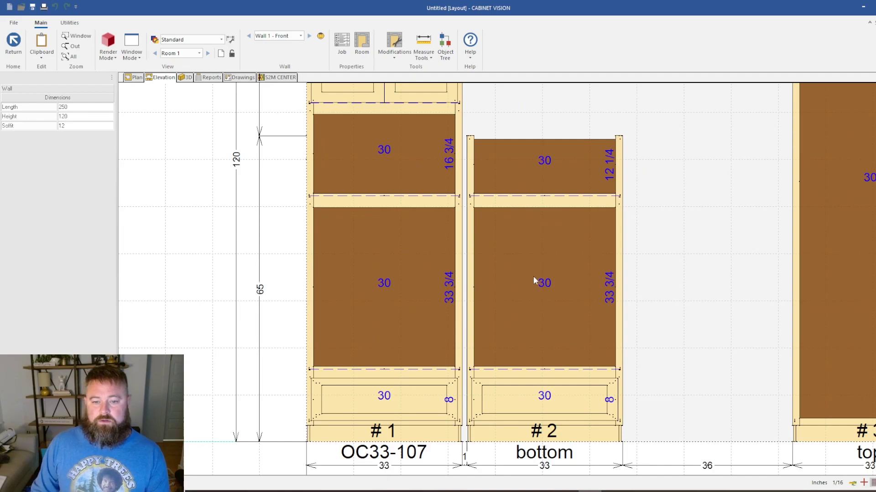
scroll(645, 317, down, 5)
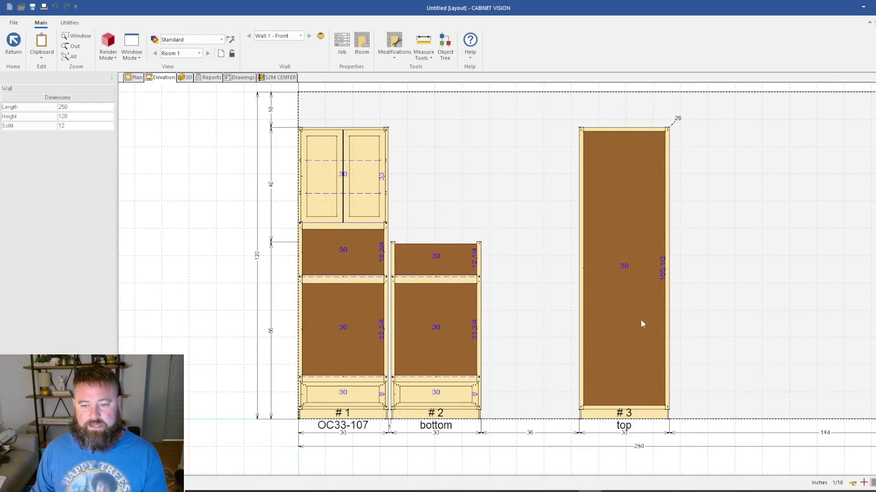
click(642, 324)
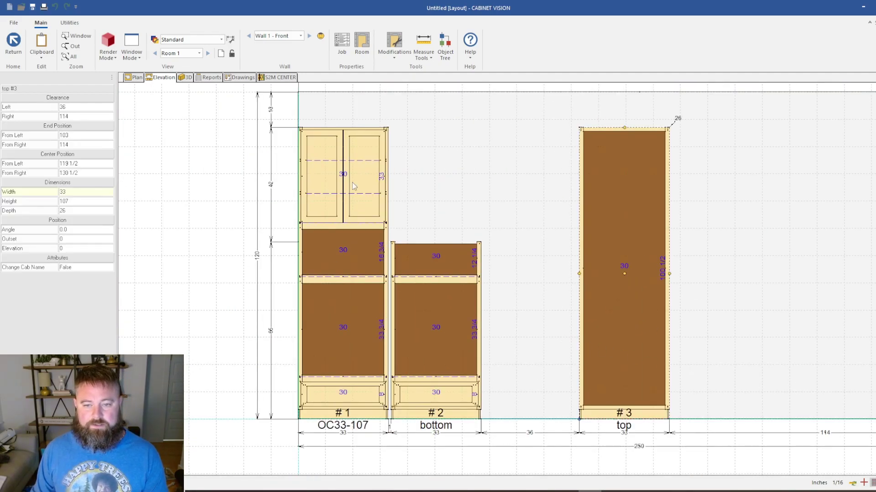
click(99, 108)
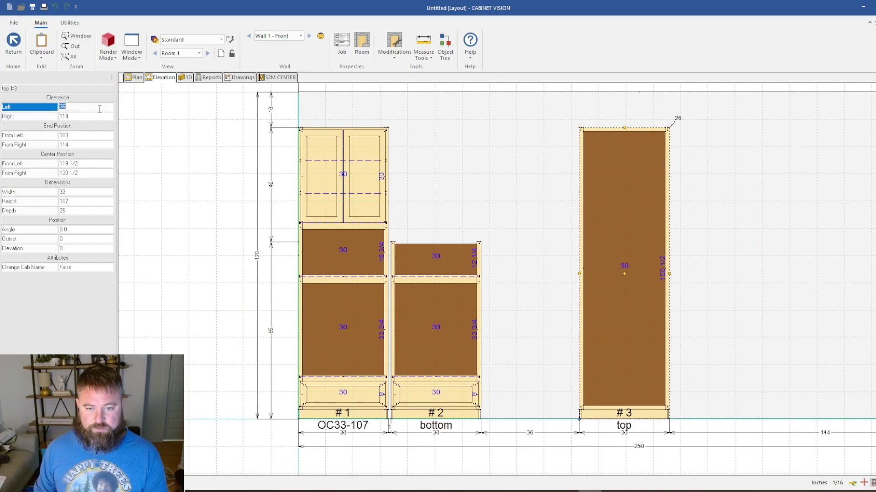
key(Return)
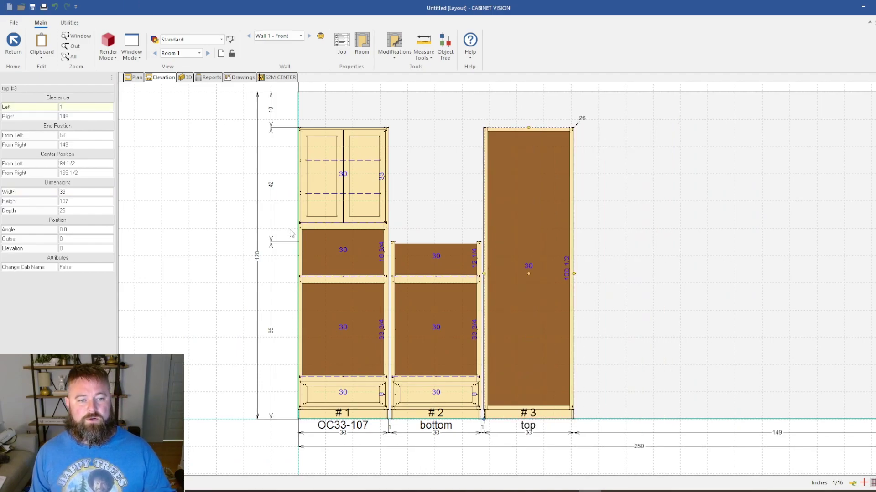
Step: Set the height of the "top" cabinet to 42 inches
click(332, 263)
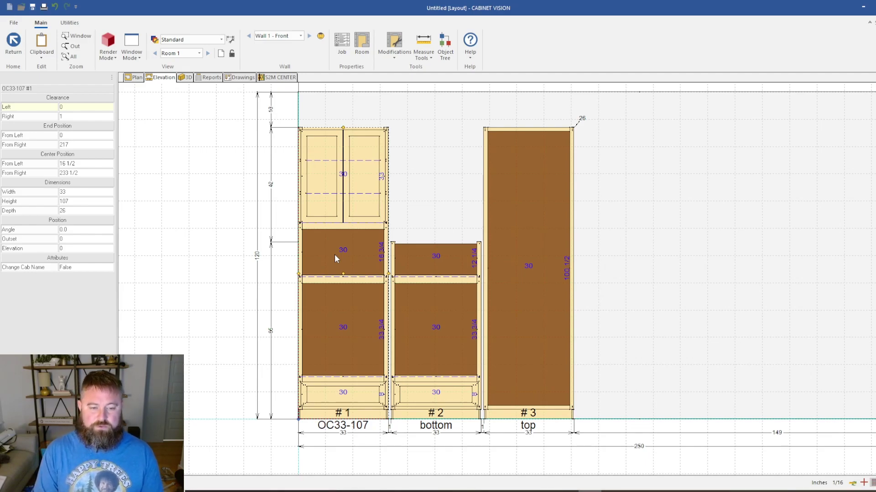
click(510, 231)
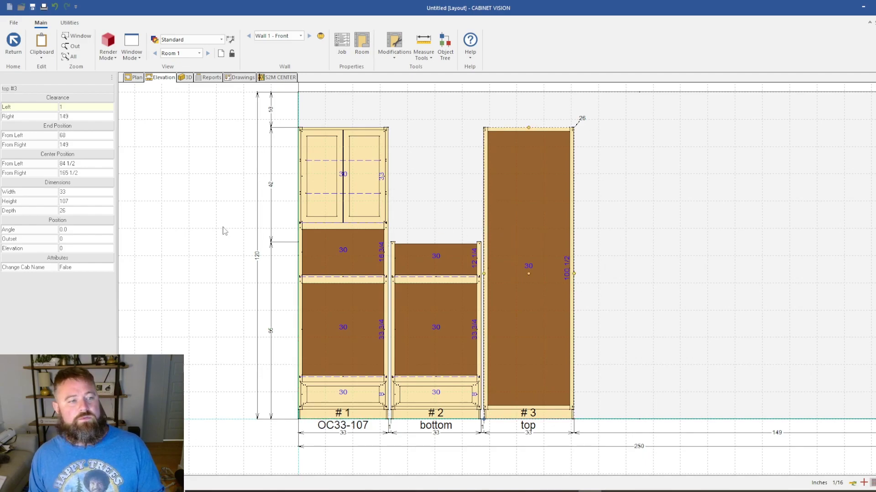
click(90, 202)
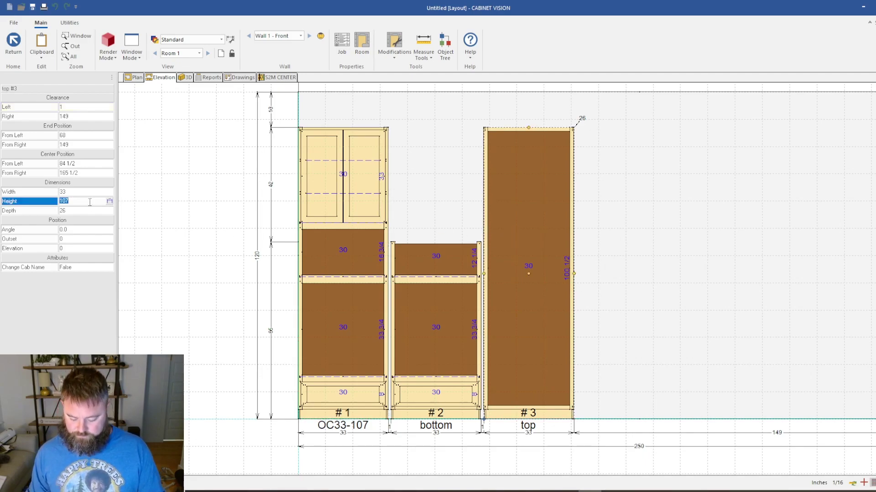
text(42)
key(Return)
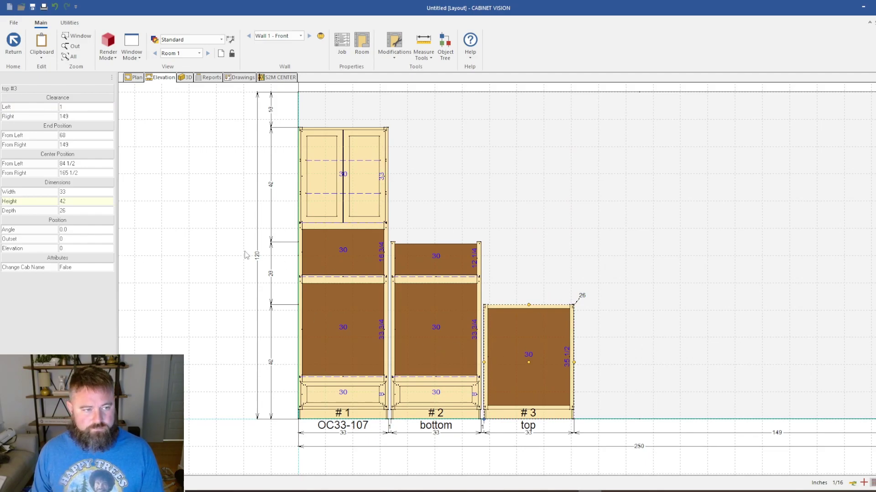
Step: Stack the "top" cabinet above the "bottom" cabinet with an elevation of 65 inches and a left clearance of 1 inch
click(74, 251)
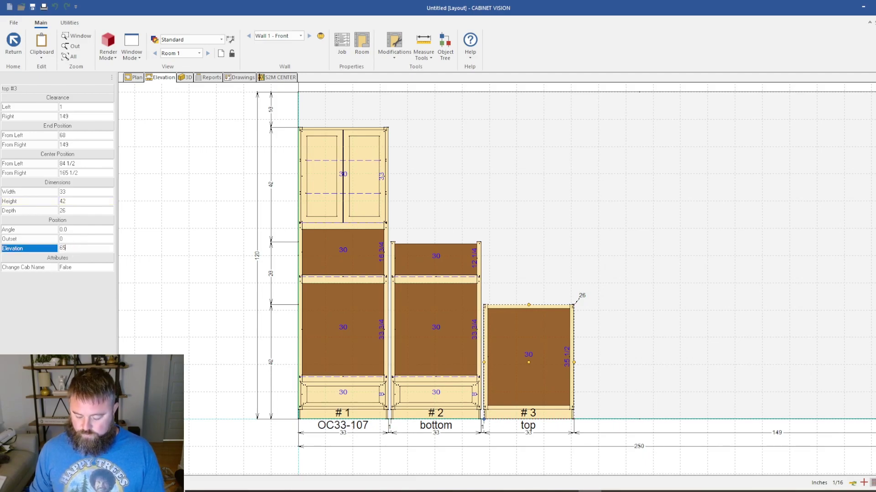
key(Return)
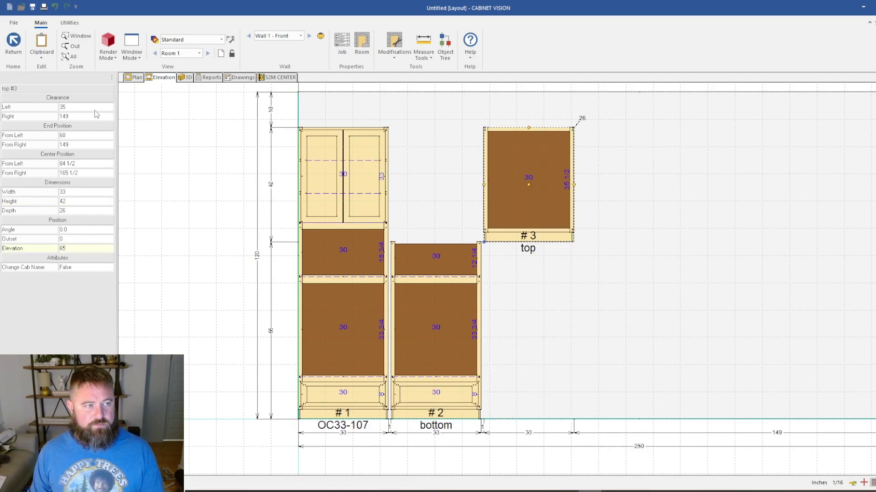
click(97, 107)
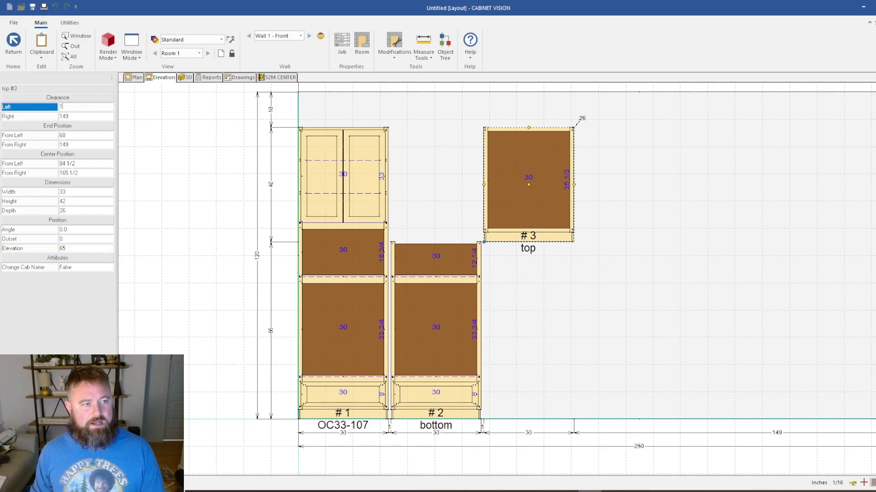
key(Return)
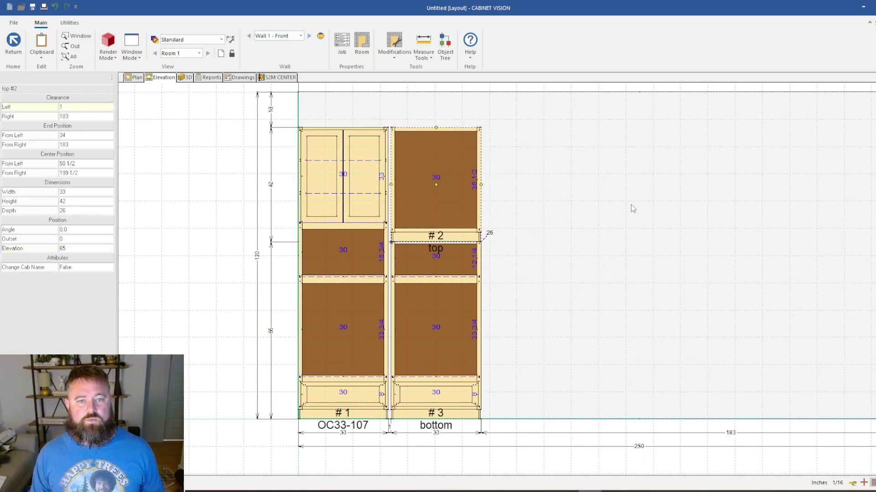
click(541, 209)
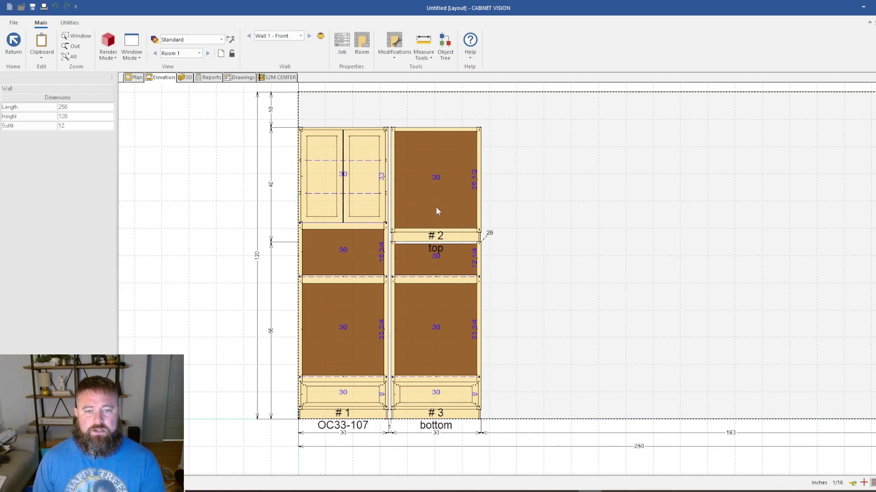
Step: Open the "top" cabinet for editing and set its toe height to 0
double_click(429, 195)
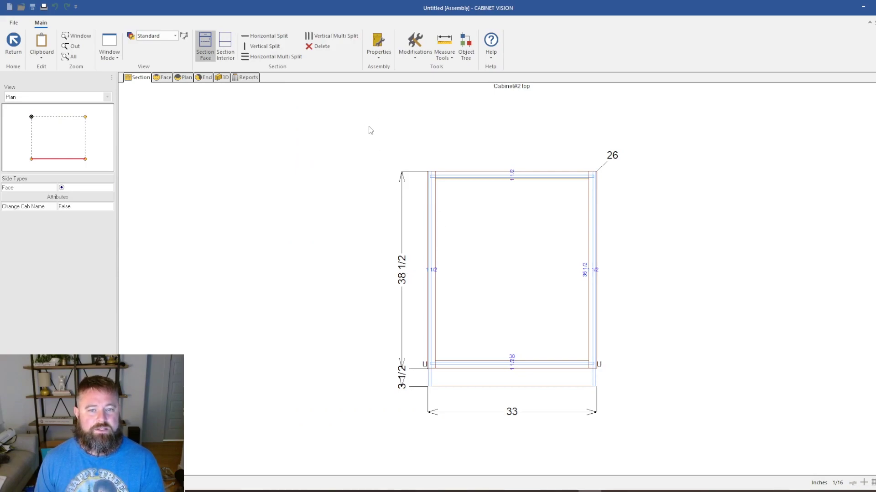
click(381, 55)
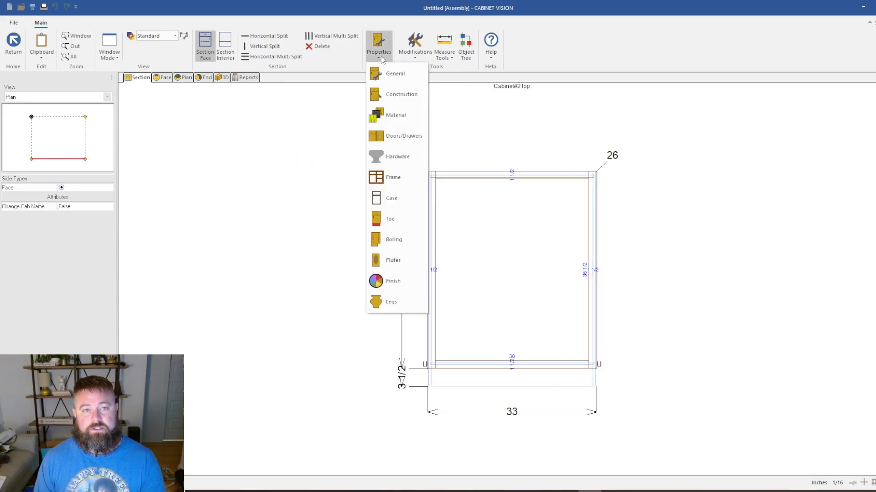
click(393, 224)
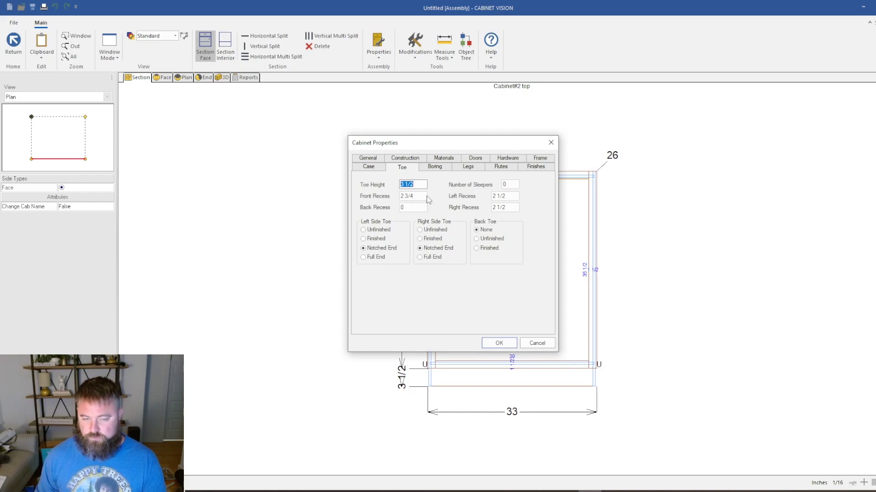
text(0)
key(Return)
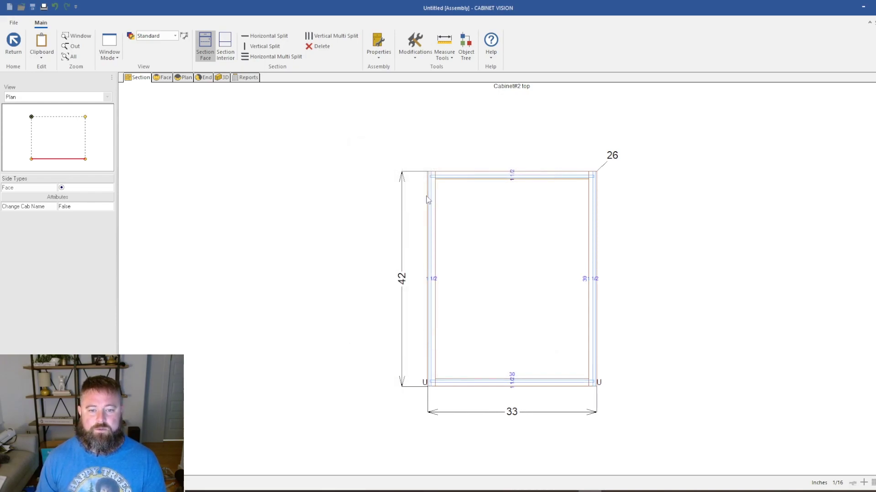
Step: Set the case bottom of the "top" cabinet to No Bottom
click(378, 47)
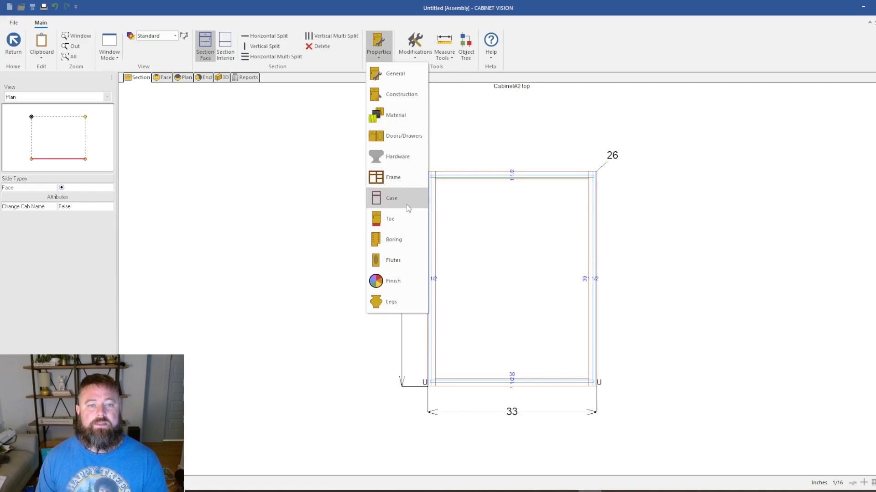
click(404, 208)
click(364, 246)
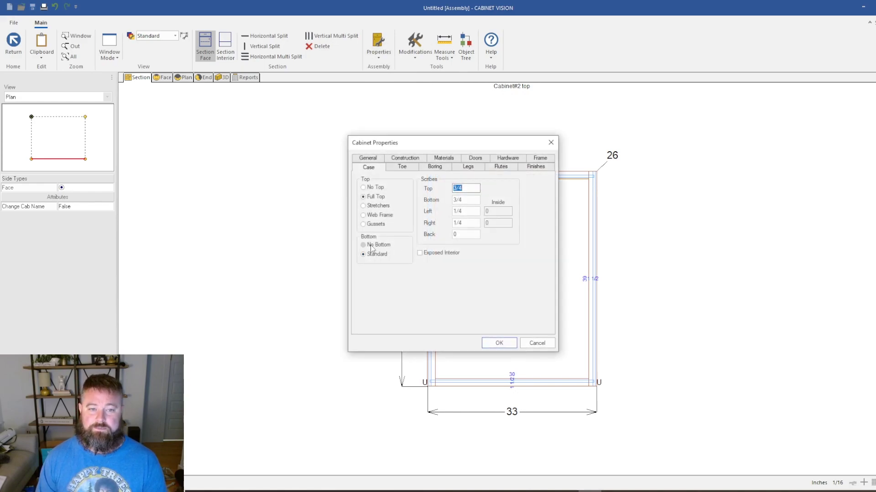
click(493, 345)
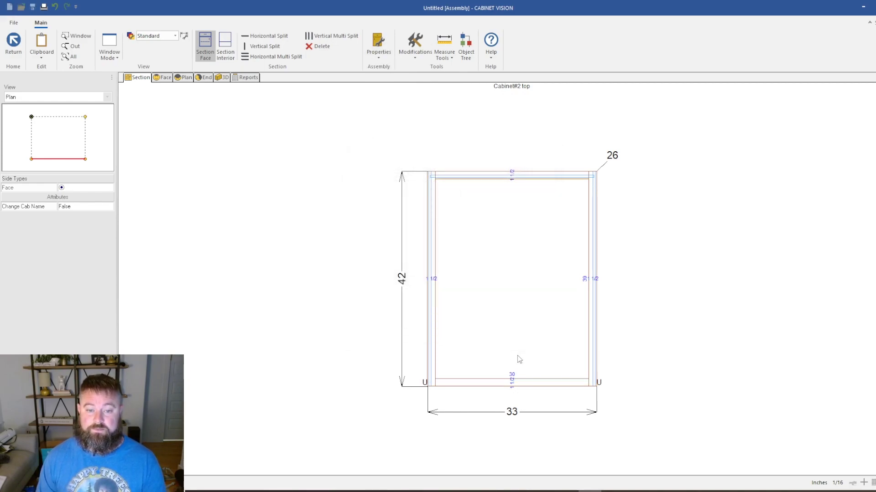
Step: Delete the bottom face frame rail of the "top" cabinet and return to the wall elevation
click(486, 384)
key(Delete)
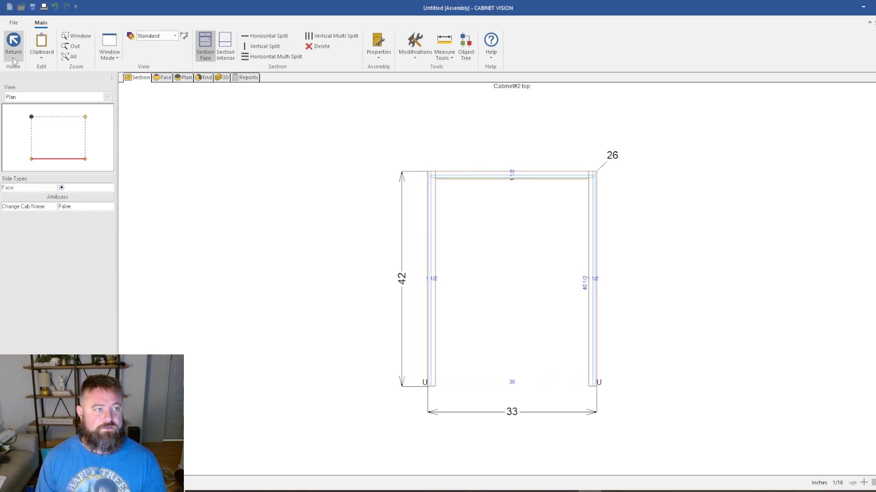
click(13, 42)
click(498, 257)
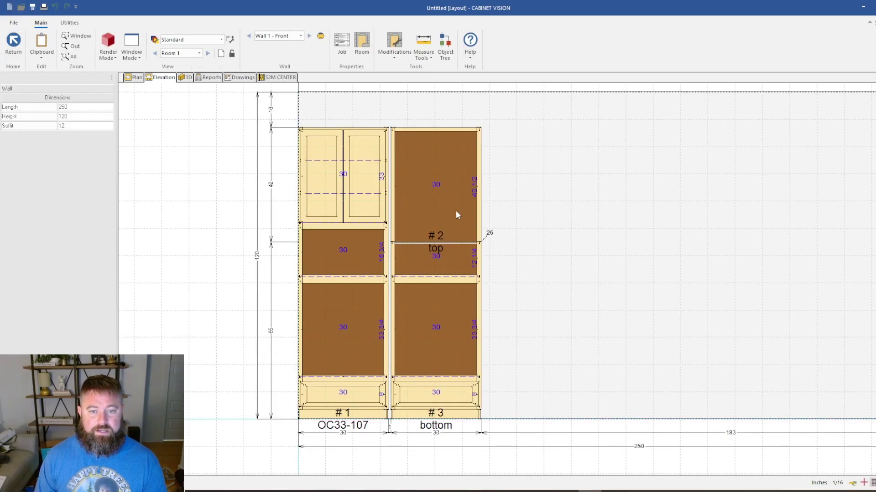
Step: Remove the pair of doors from the upper opening of OC33-107 and return to the wall elevation to compare the cabinets
scroll(451, 214, up, 2)
scroll(451, 215, down, 1)
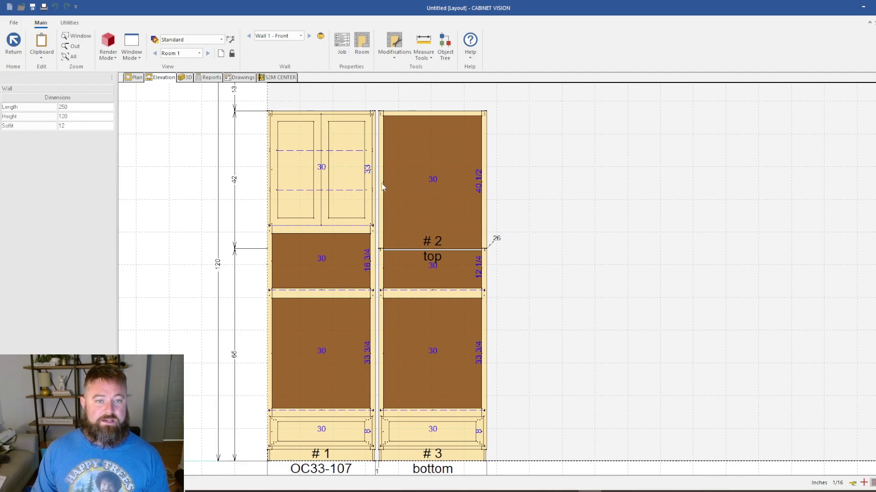
double_click(344, 176)
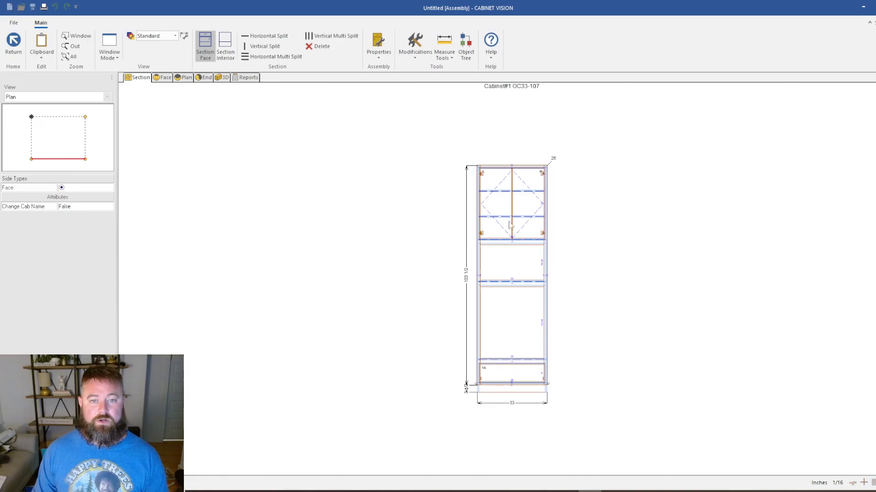
click(504, 218)
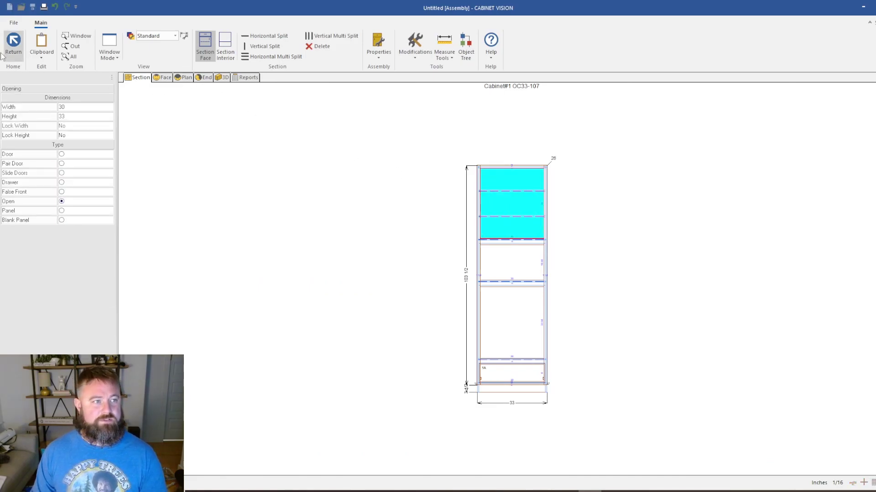
click(19, 45)
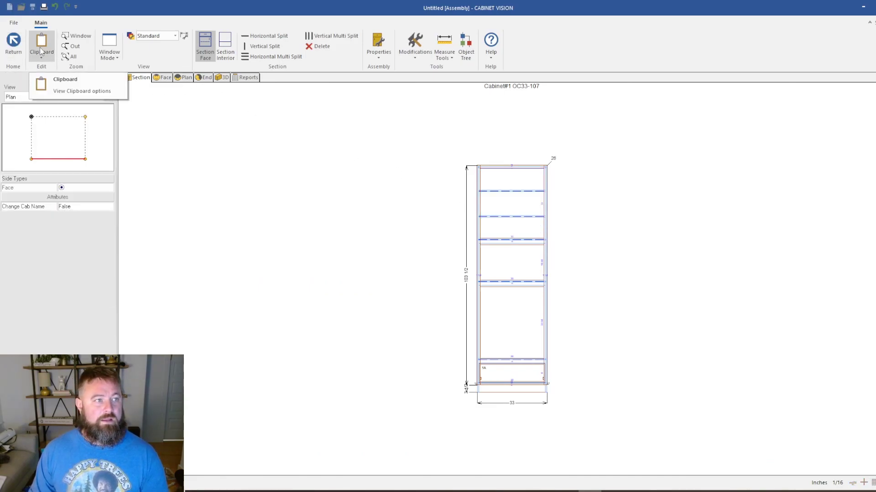
scroll(326, 191, up, 3)
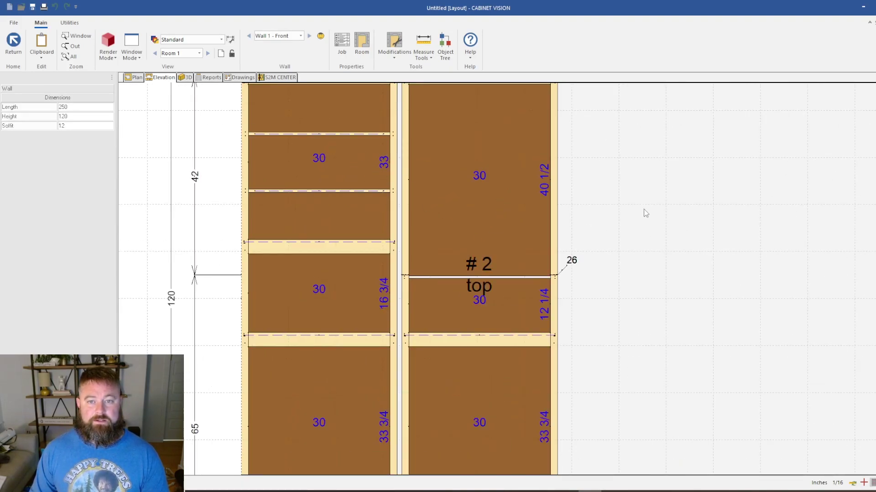
middle_drag(538, 207, 531, 255)
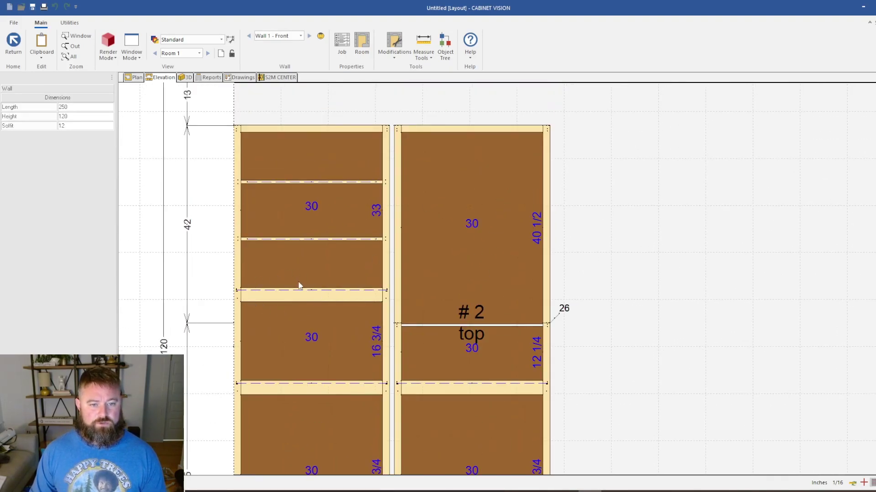
Step: Split the face opening of the "top" cabinet horizontally with a new rail
double_click(468, 270)
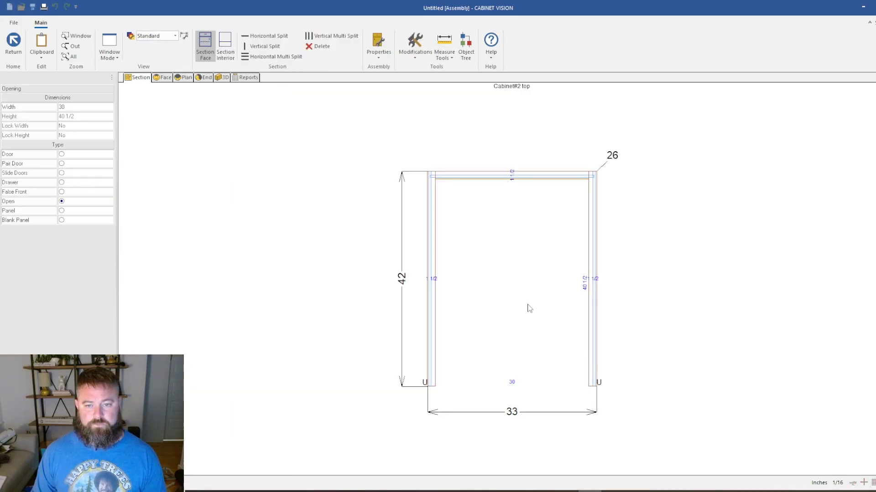
click(529, 308)
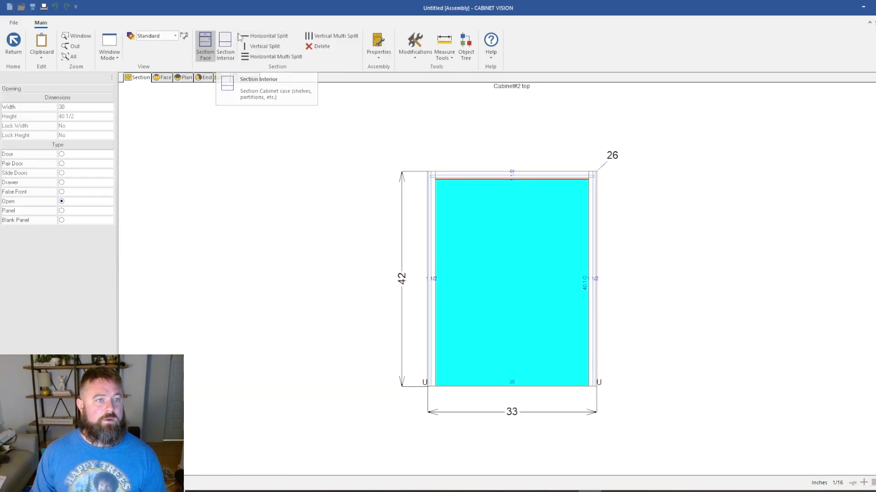
click(270, 37)
click(570, 302)
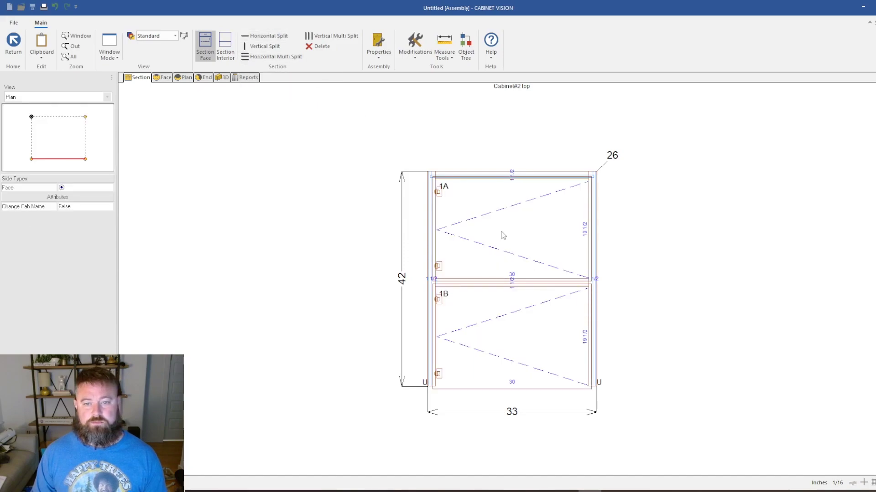
Step: Remove the door from the lower face section of the "top" cabinet, leaving it open
click(504, 235)
click(507, 345)
key(Delete)
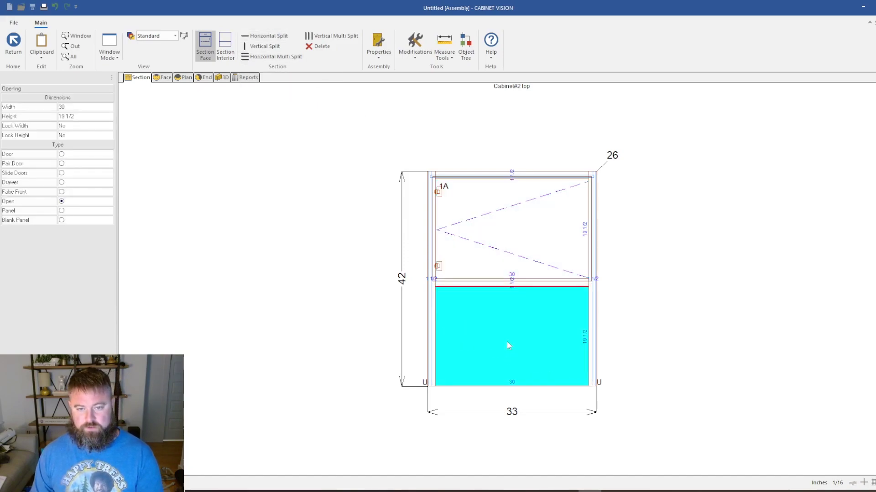
click(710, 362)
click(524, 347)
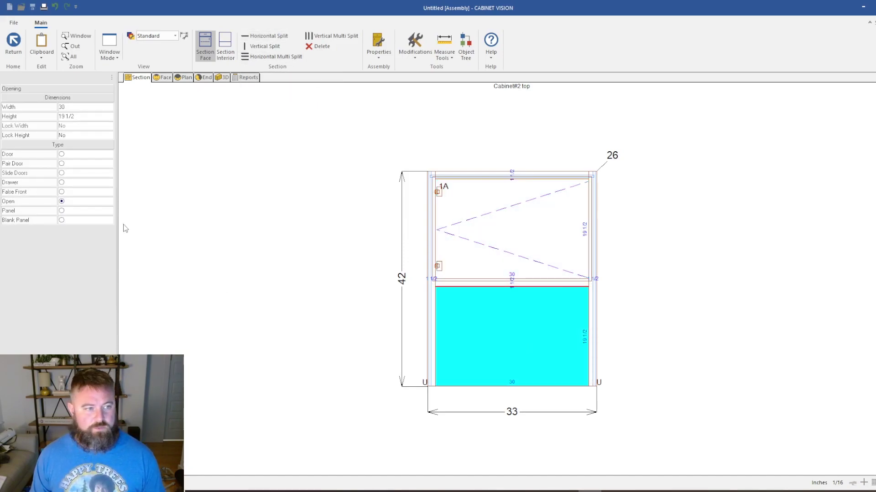
Step: Set the upper door opening's height to 33 inches and the width of the rail beneath it to 3 inches
click(533, 255)
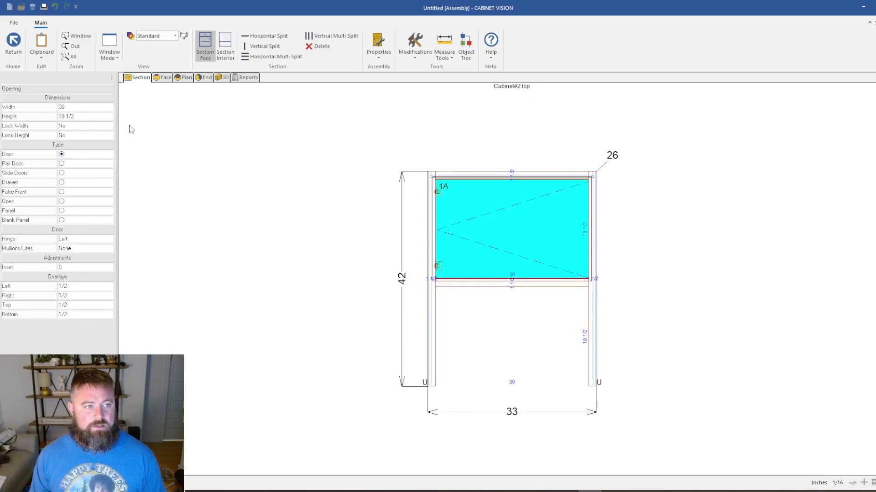
click(92, 117)
text(33)
key(Return)
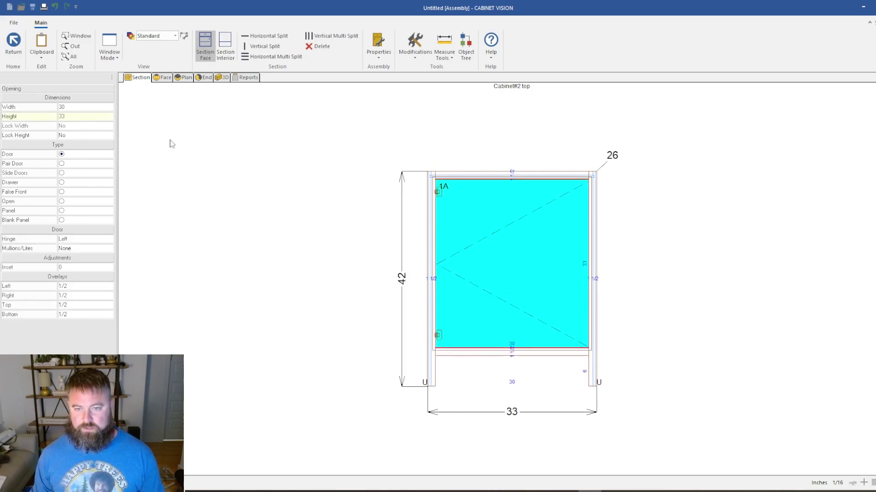
click(464, 354)
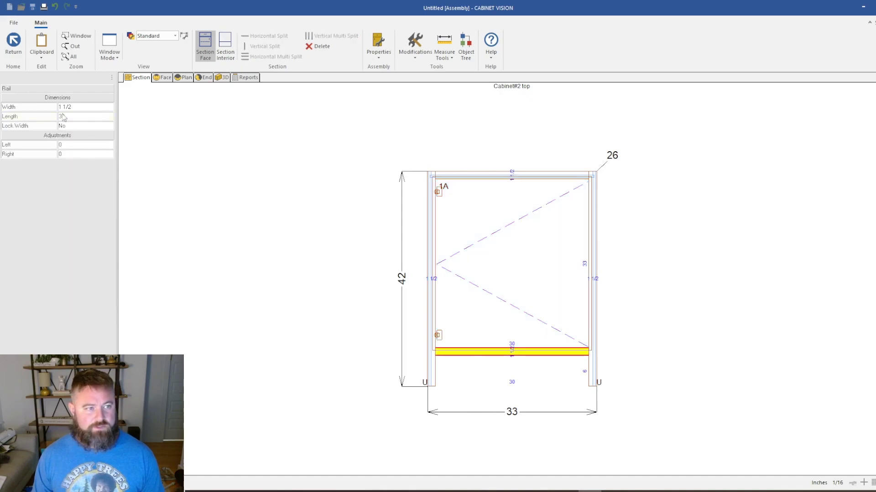
click(70, 107)
text(3)
key(Return)
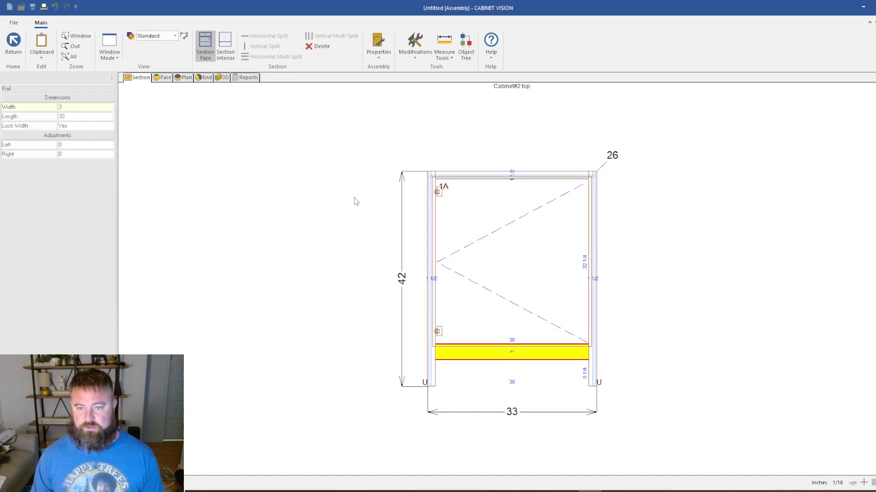
Step: Reset the height of the door opening above the widened rail to 33 inches and return to the wall elevation
click(502, 255)
click(94, 117)
text(33)
key(Return)
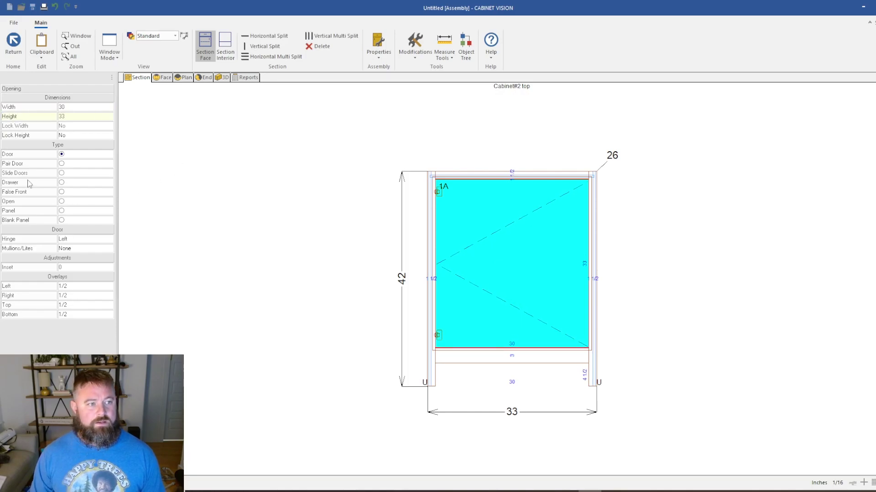
click(13, 46)
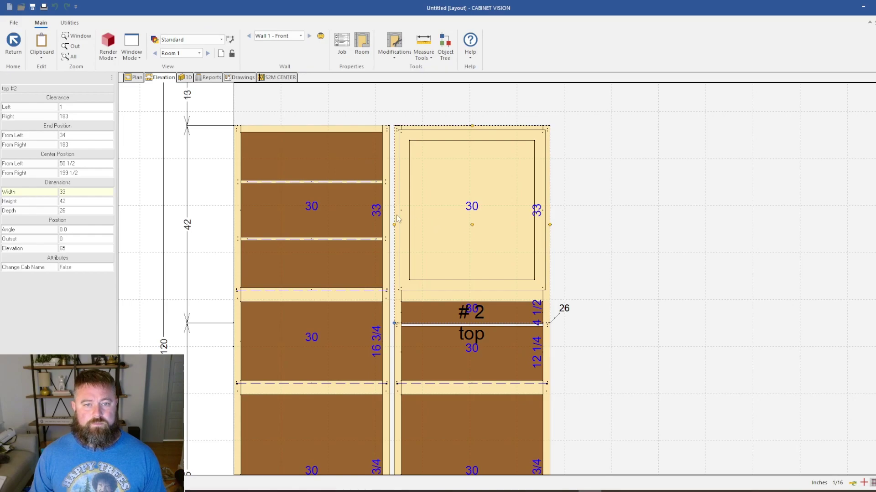
Step: Remove the door from the 33-inch-high upper face opening of the "top" cabinet, making it open
scroll(386, 302, up, 5)
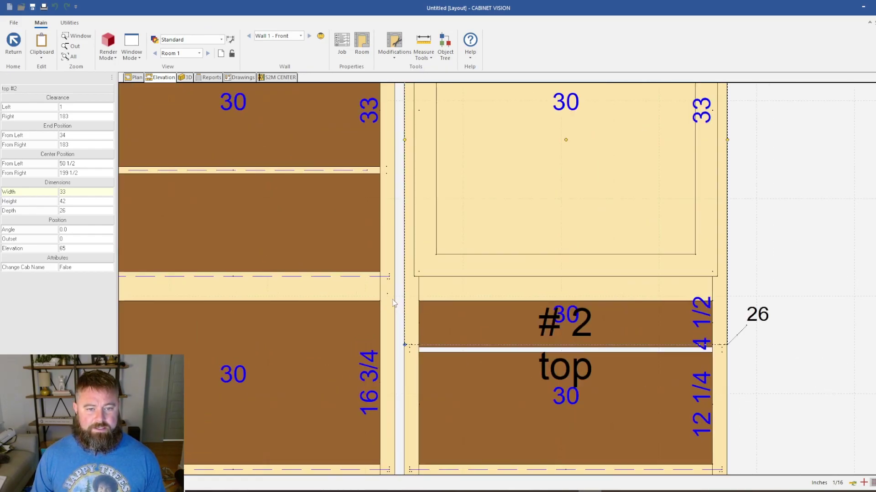
scroll(518, 297, down, 5)
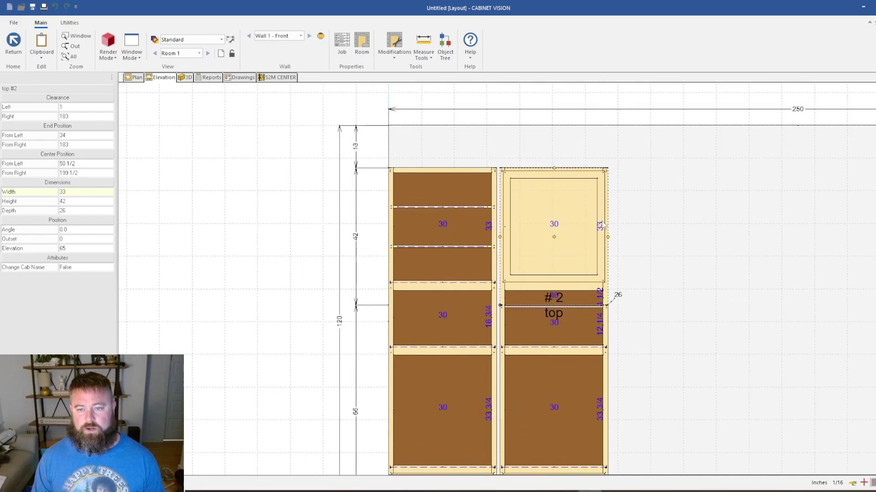
double_click(557, 214)
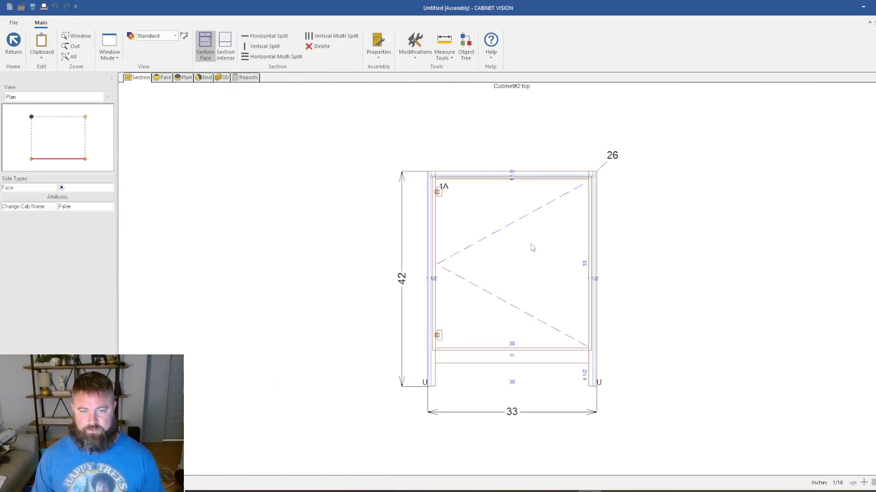
click(442, 258)
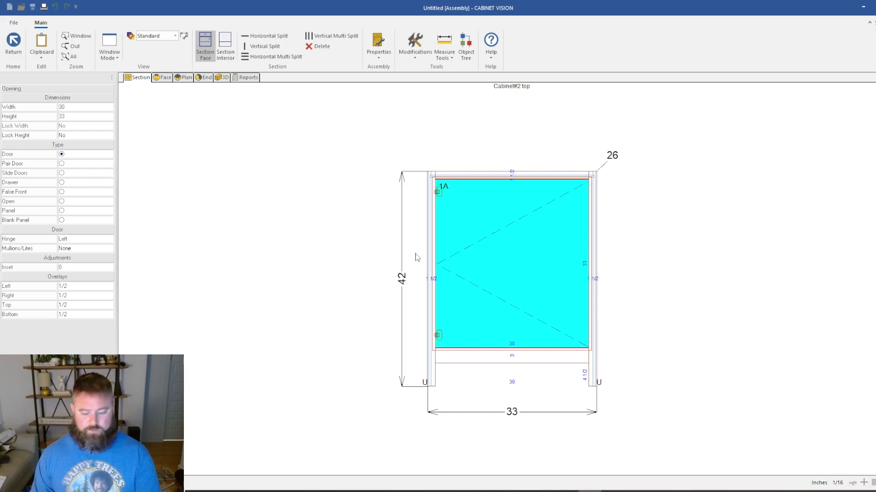
key(o)
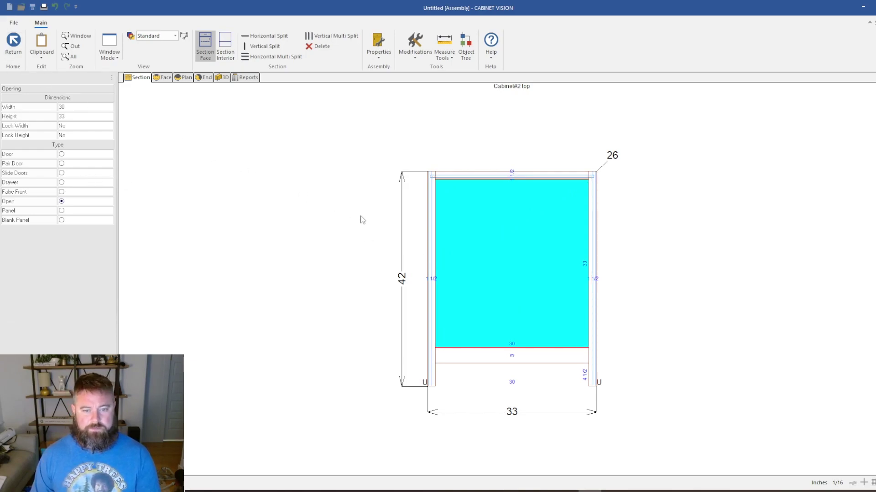
click(258, 192)
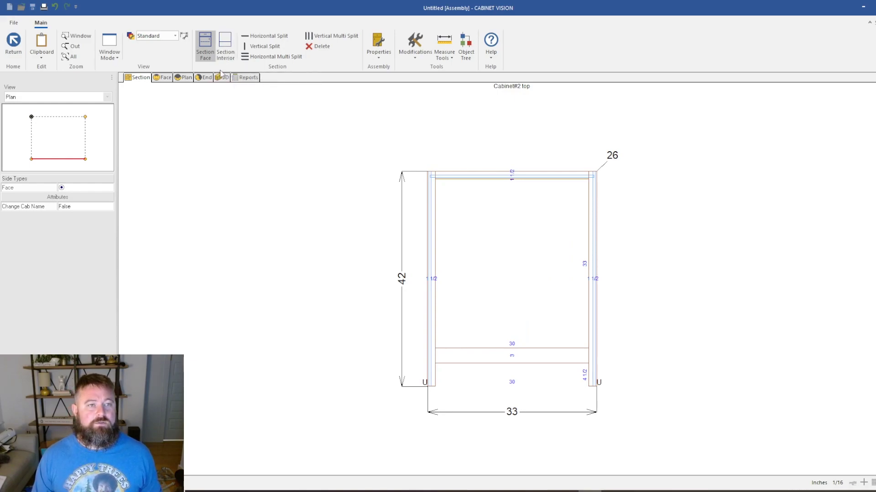
Step: Split the interior section of the "top" cabinet horizontally at the 3-inch face rail
click(226, 49)
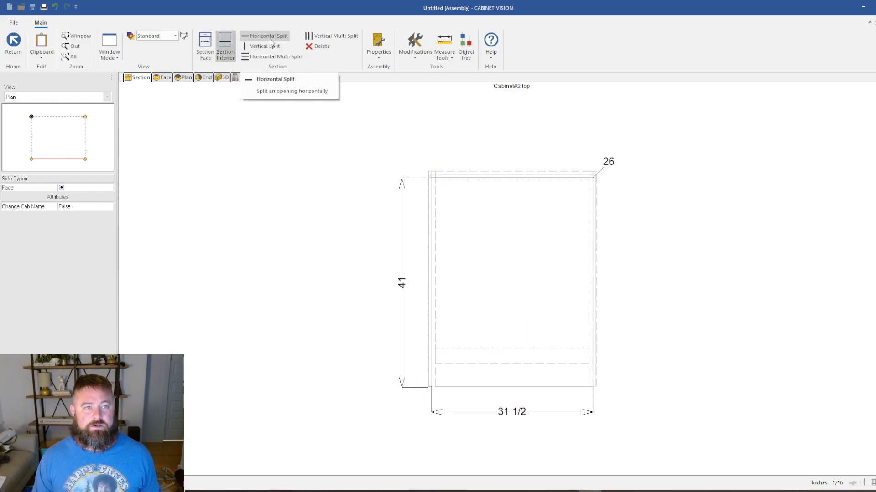
click(261, 40)
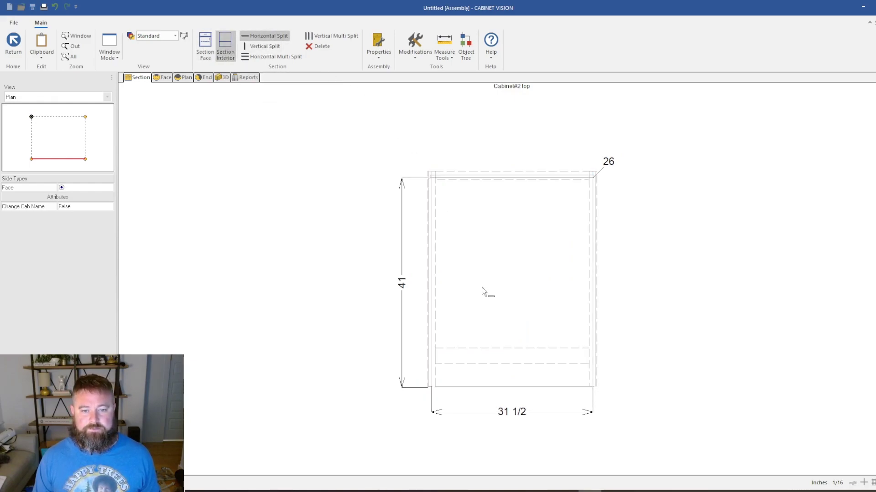
click(510, 361)
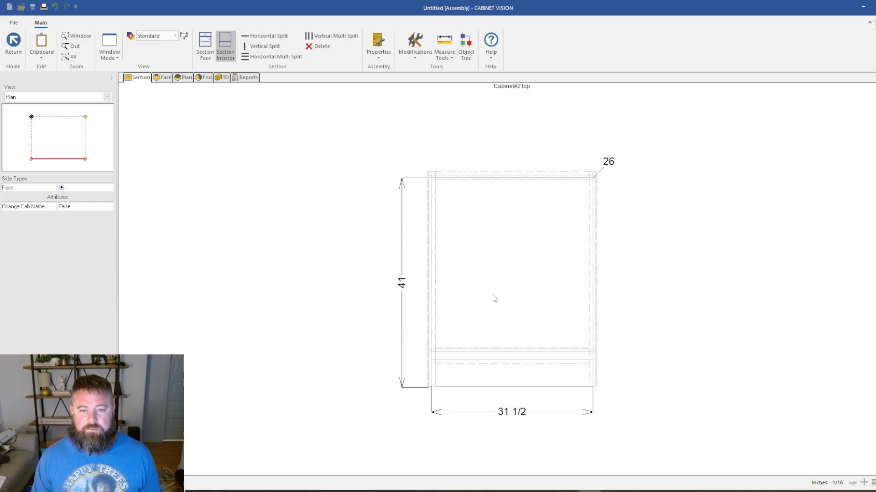
Step: Divide the upper interior opening of the "top" cabinet into 3 equal openings separated by adjustable shelves
click(482, 275)
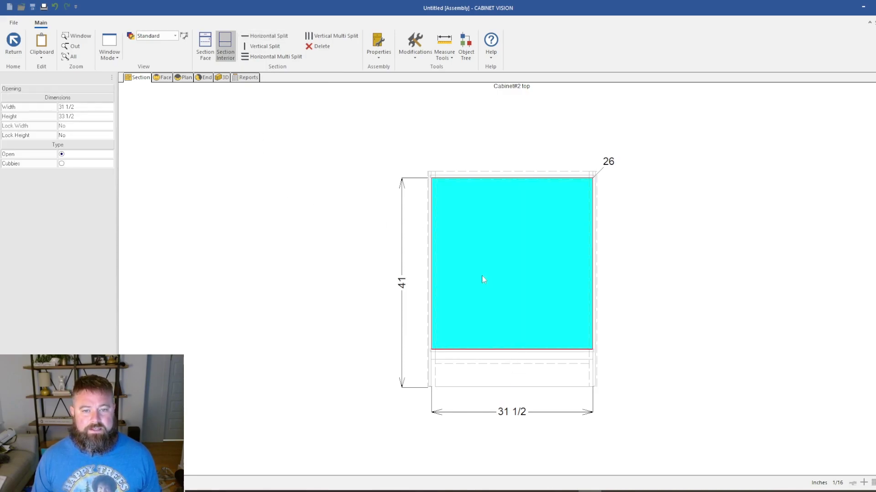
click(272, 56)
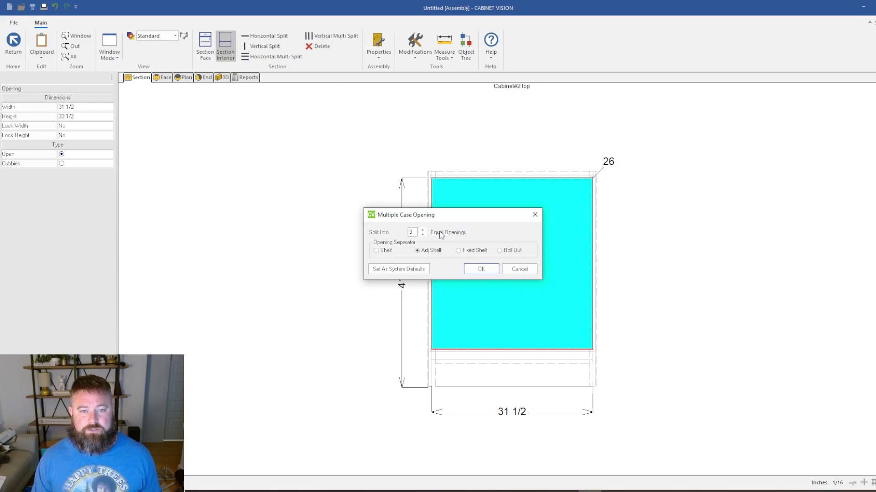
click(489, 270)
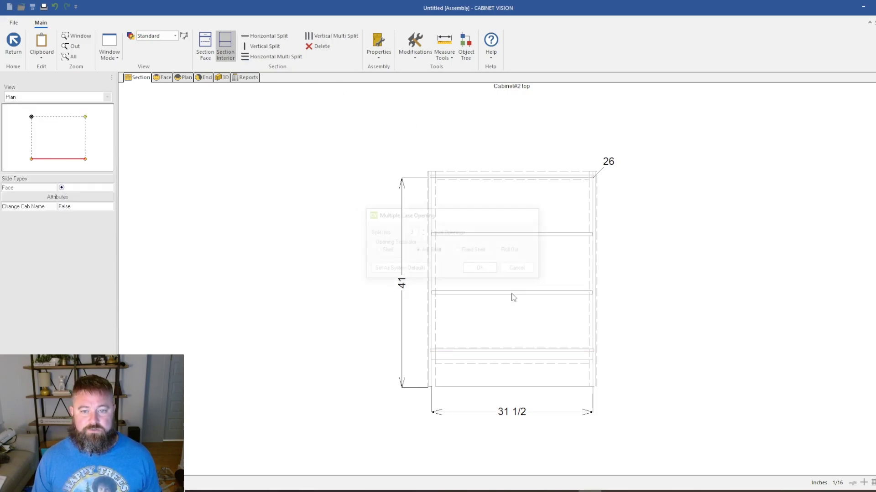
Step: Examine the shelf depths and shelf holes of the "top" cabinet from its end, and return to the wall elevation
click(204, 77)
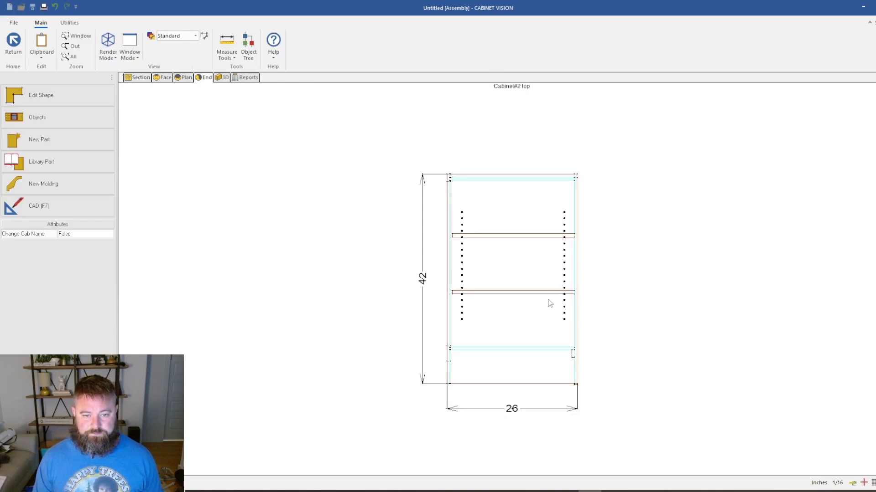
scroll(461, 326, up, 2)
scroll(439, 254, up, 2)
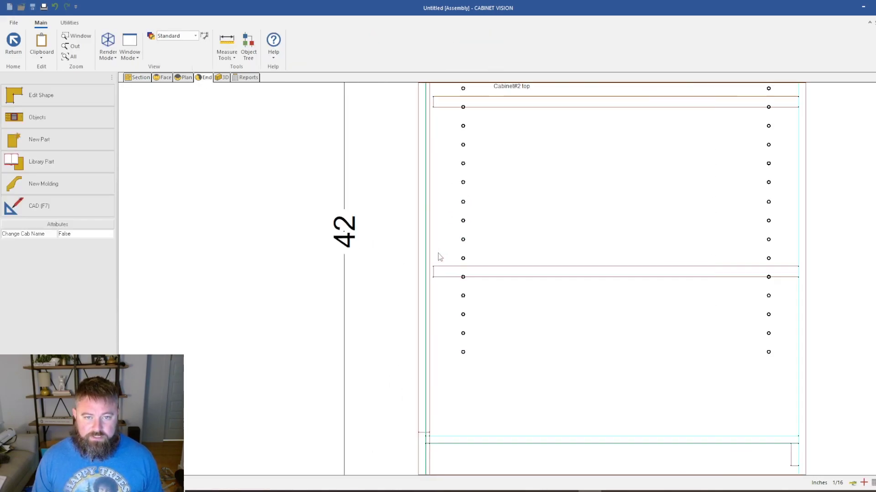
scroll(487, 273, down, 2)
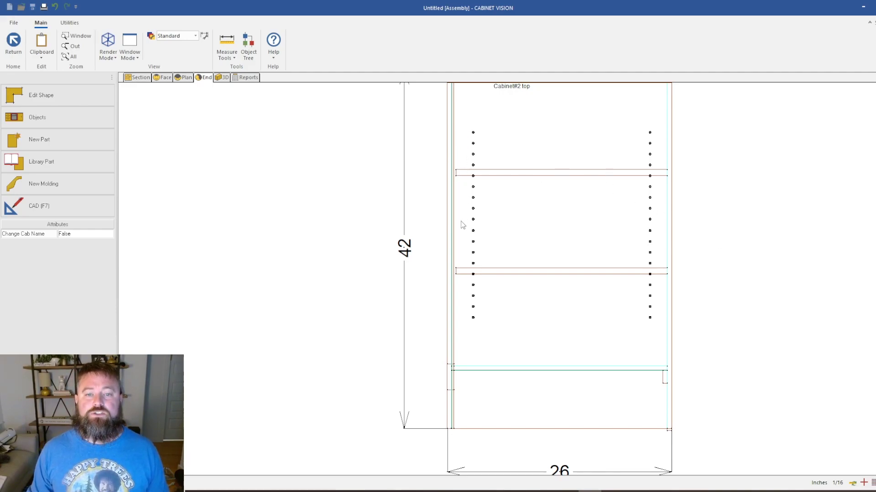
scroll(633, 214, down, 2)
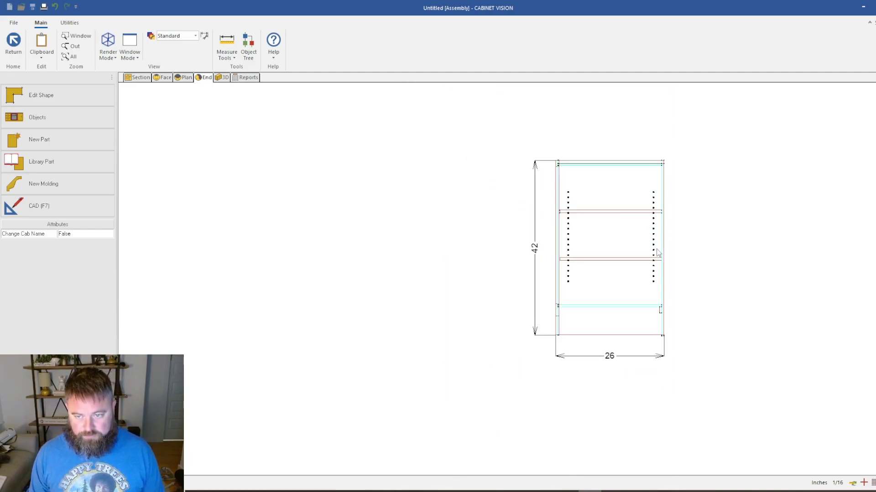
scroll(658, 258, up, 1)
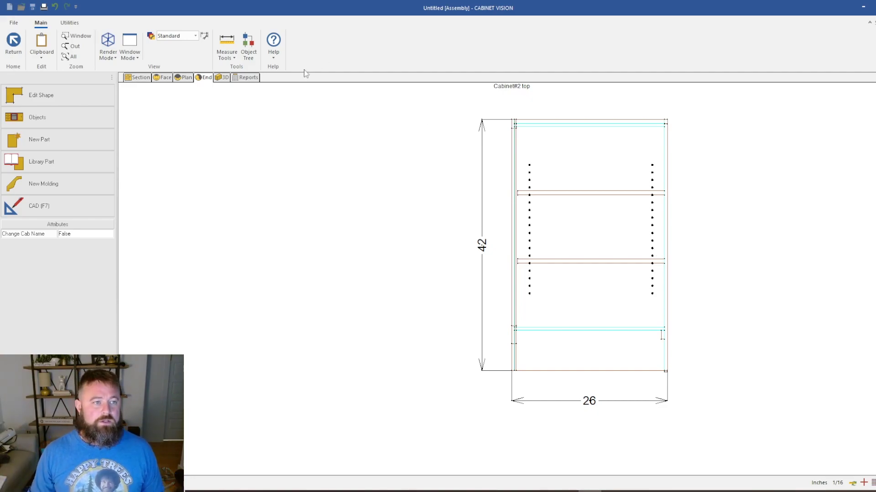
click(139, 78)
click(13, 43)
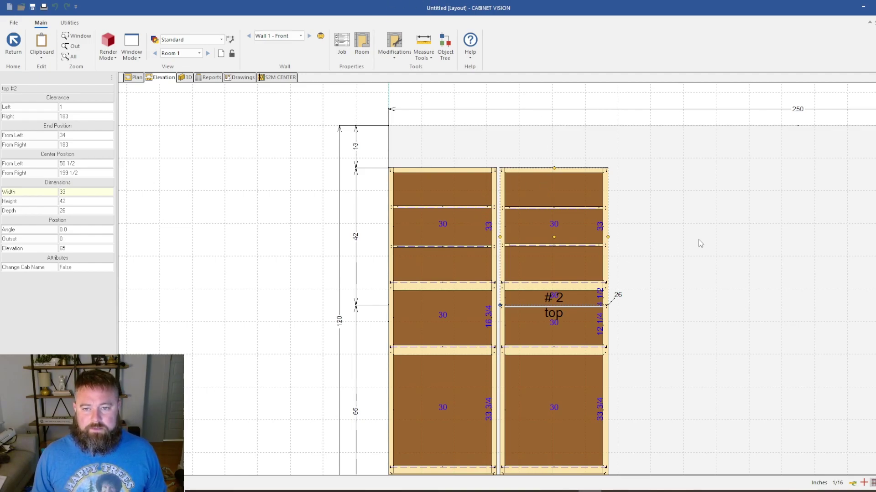
Step: Inspect the adjustable shelves of the OC33-107 cabinet from its end for comparison
click(552, 246)
double_click(454, 219)
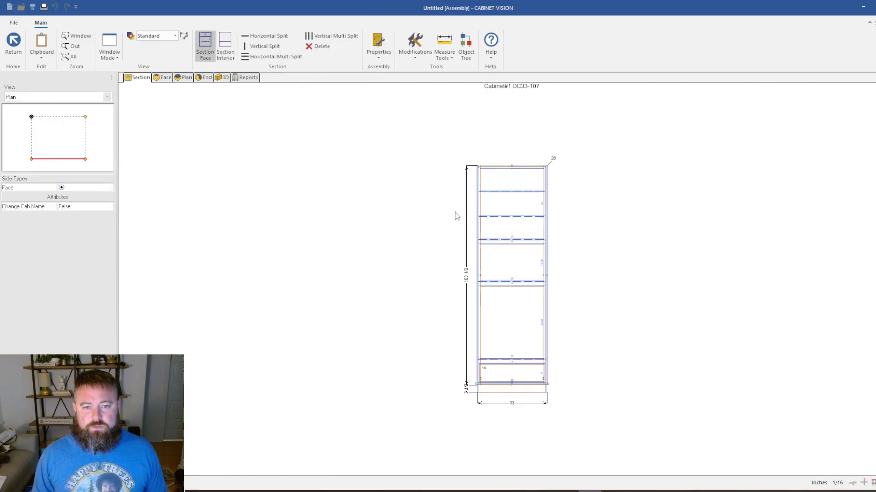
click(204, 77)
scroll(539, 253, up, 4)
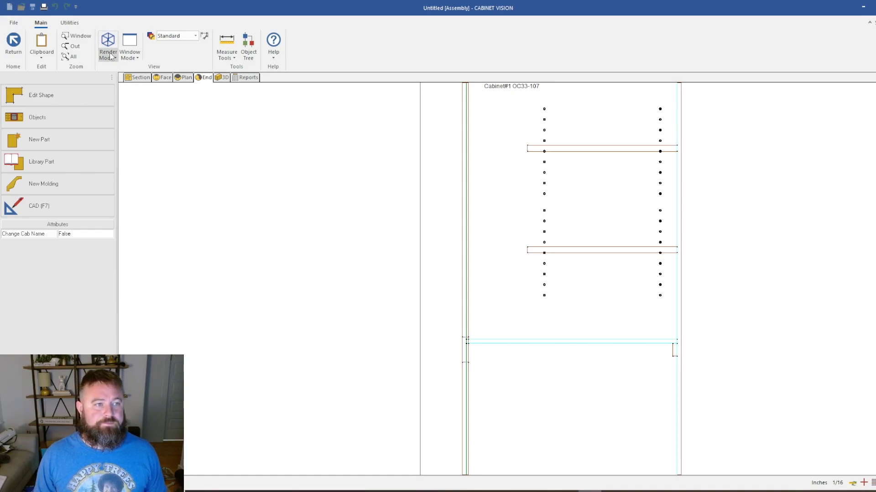
Step: Set the depth adjustment of OC33-107's uppermost adjustable shelf to 0, check it from the end, and return to the elevation
click(145, 78)
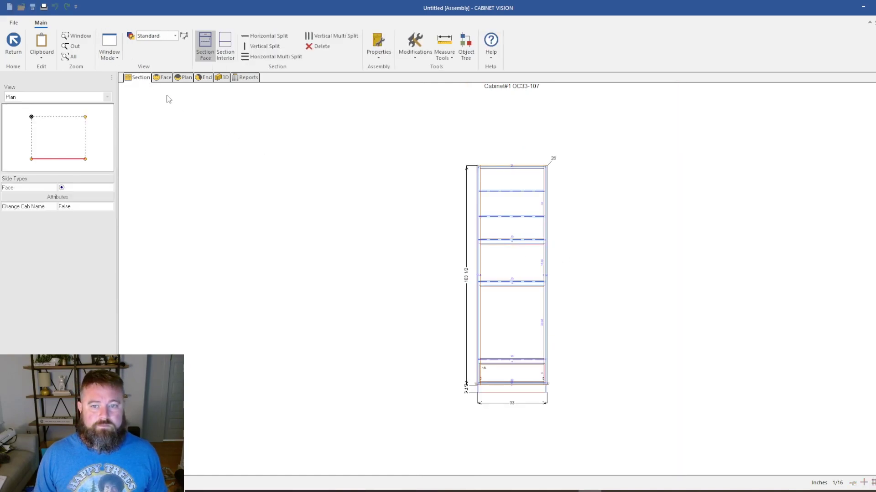
click(225, 45)
scroll(507, 201, up, 4)
scroll(508, 201, up, 1)
click(508, 198)
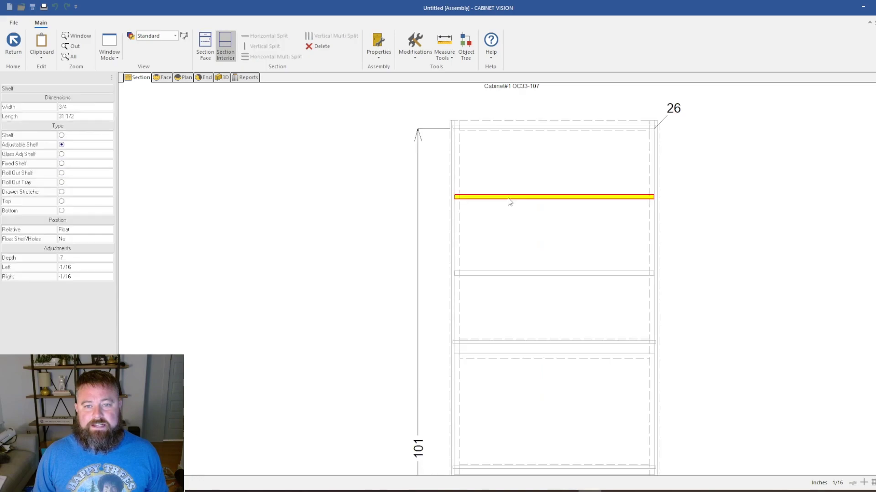
click(65, 259)
text(0)
key(Return)
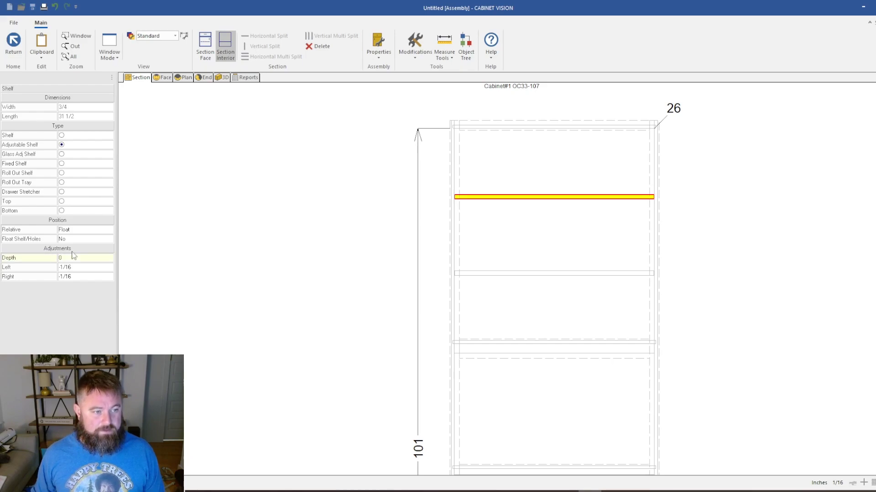
click(205, 79)
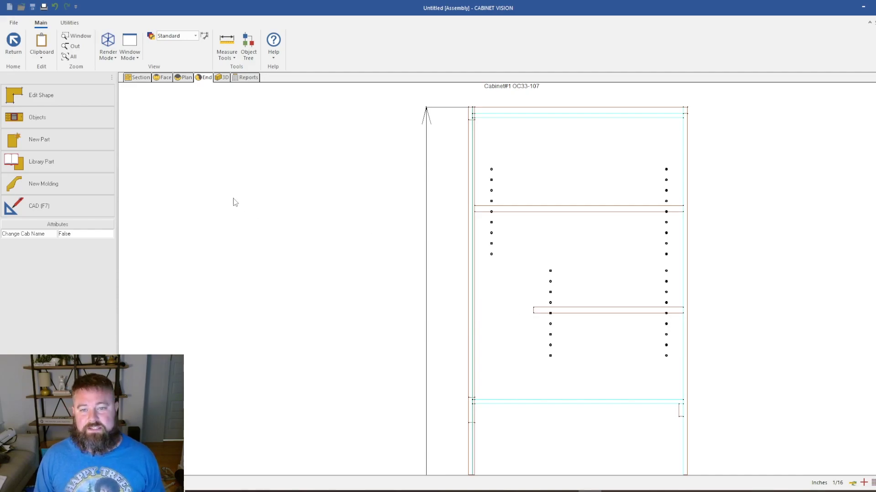
click(13, 41)
Step: Set the depth adjustment of the upper adjustable shelf in the "top" cabinet to -7
double_click(535, 229)
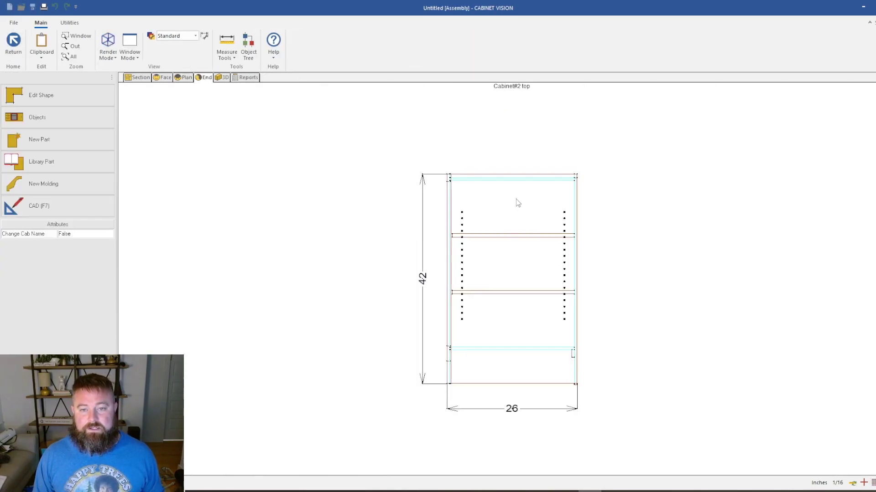
click(141, 80)
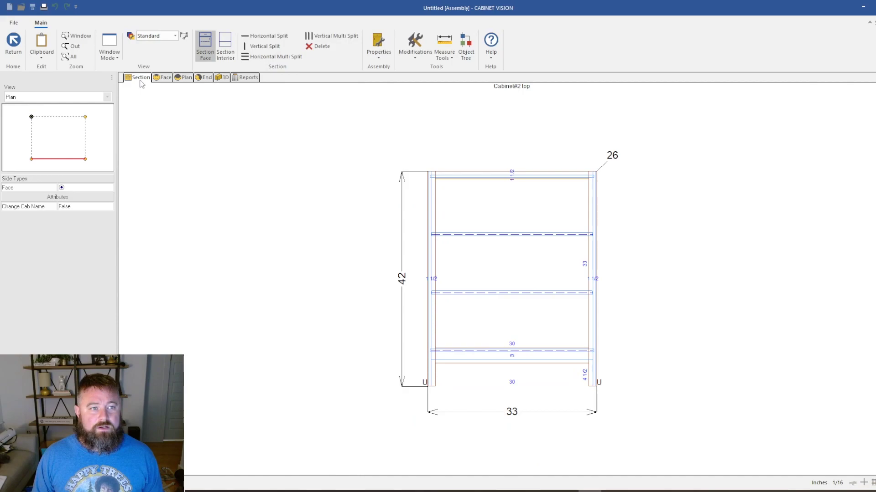
click(225, 45)
click(515, 234)
click(72, 257)
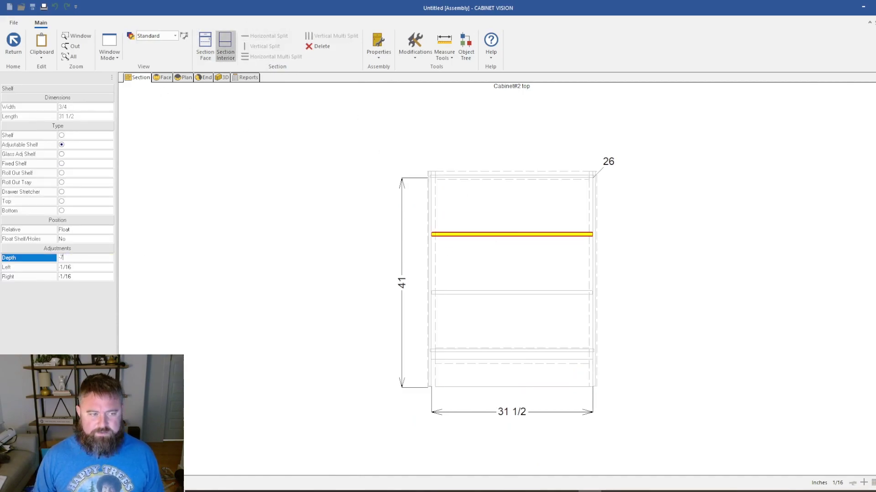
click(211, 283)
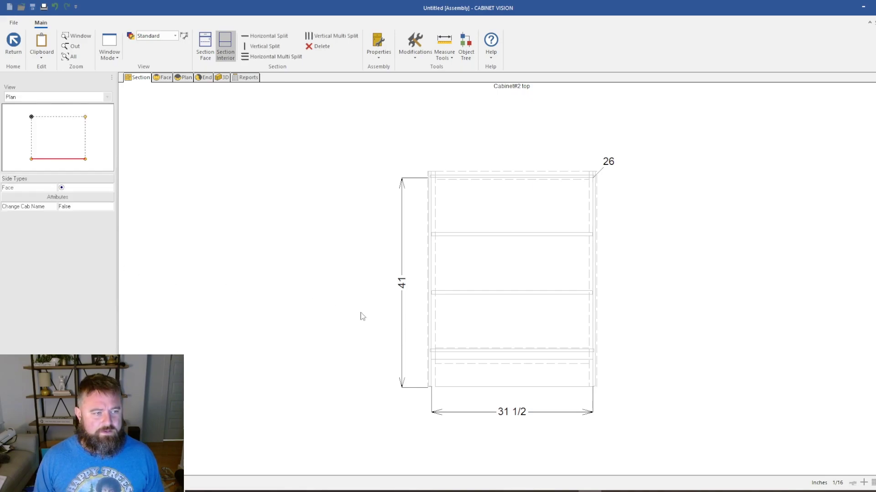
Step: Set the lower adjustable shelf's depth adjustment to -7, check the shelves from the end, and return to the wall elevation
click(483, 294)
click(482, 296)
click(83, 257)
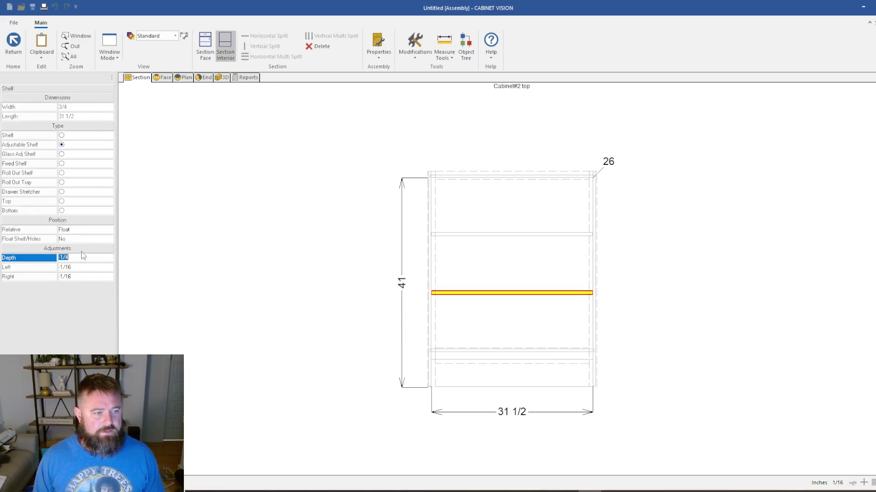
text(-7)
key(Return)
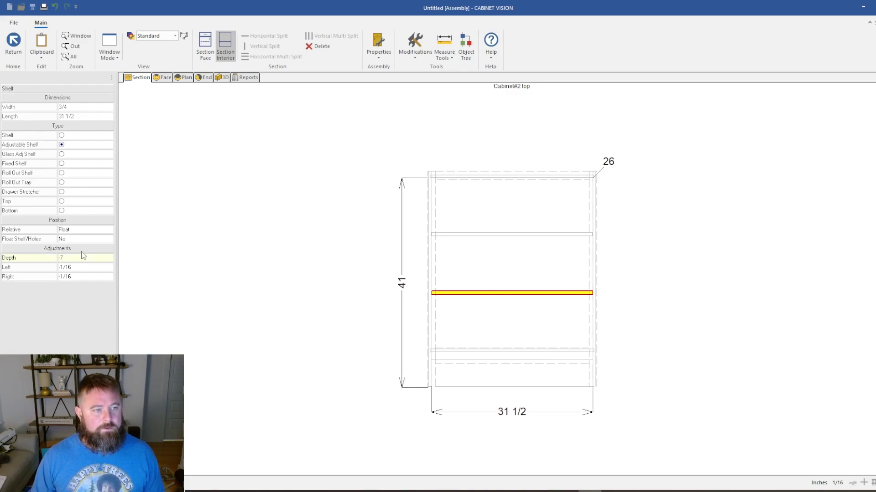
click(204, 78)
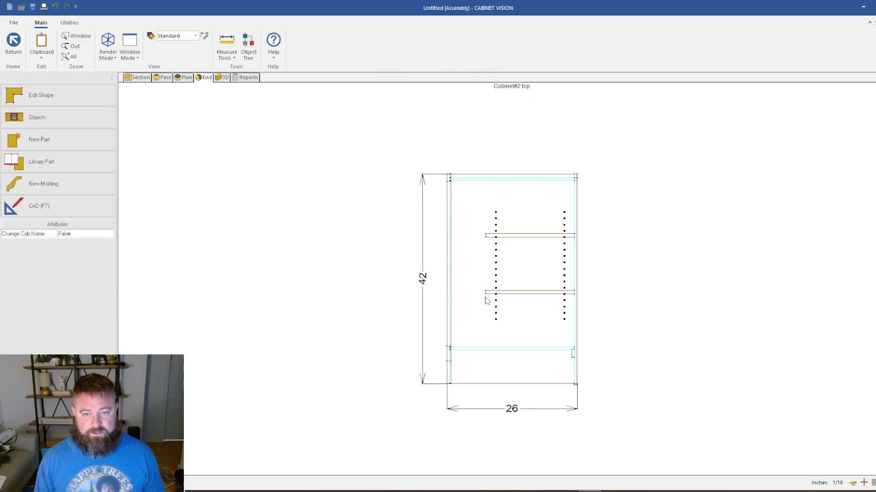
click(13, 42)
click(13, 42)
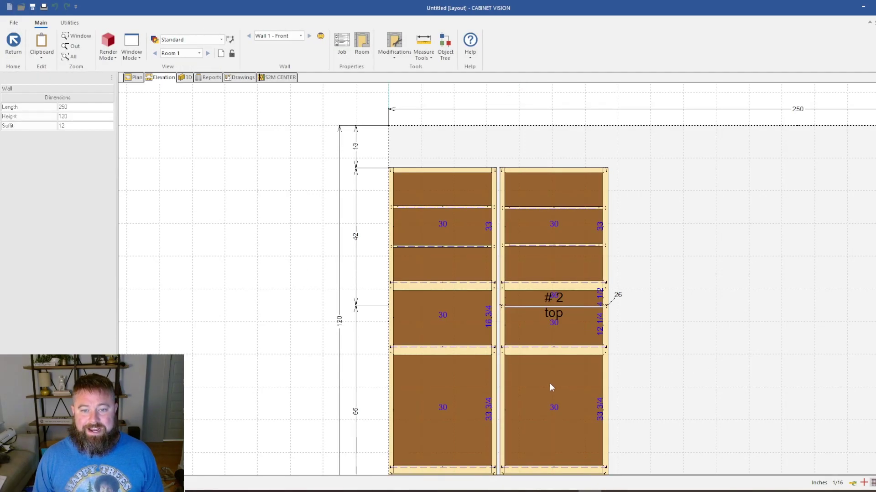
Step: Compare the stacked cabinets with the original OC33-107 in 3D from several angles, including the openings, rails and shelves
click(186, 80)
drag(336, 321, 365, 268)
scroll(365, 268, up, 5)
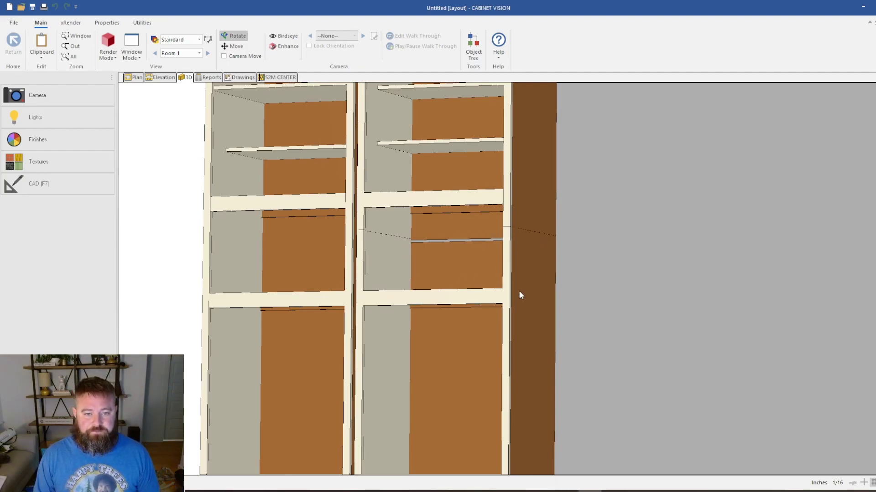
scroll(410, 264, down, 5)
drag(411, 264, 608, 329)
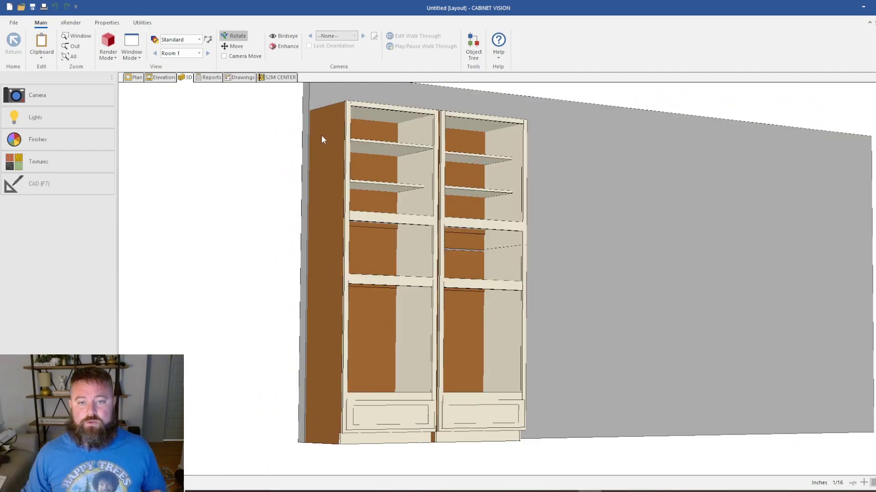
mouse_move(503, 238)
mouse_down()
mouse_move(442, 329)
mouse_move(431, 228)
mouse_move(410, 264)
mouse_move(357, 251)
mouse_up()
drag(397, 272, 352, 260)
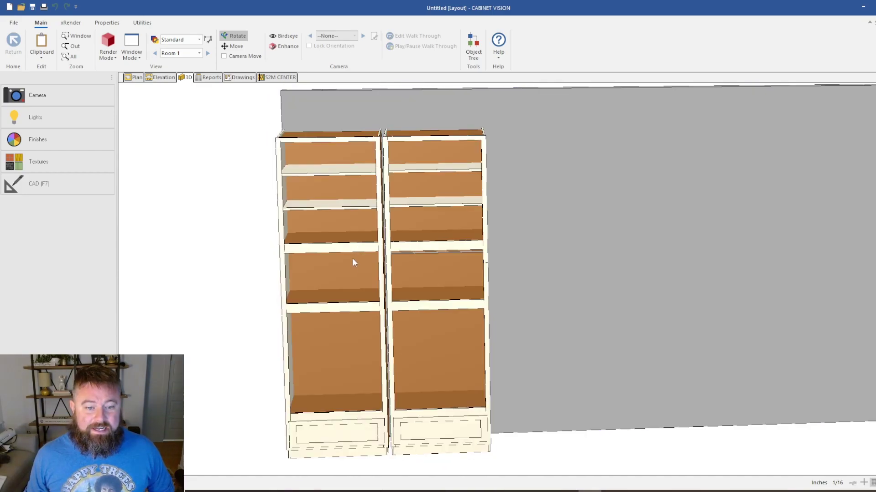
Step: Compare the stacked cabinets with OC33-107 in the wall elevation and open the S2M Center parts list
click(163, 78)
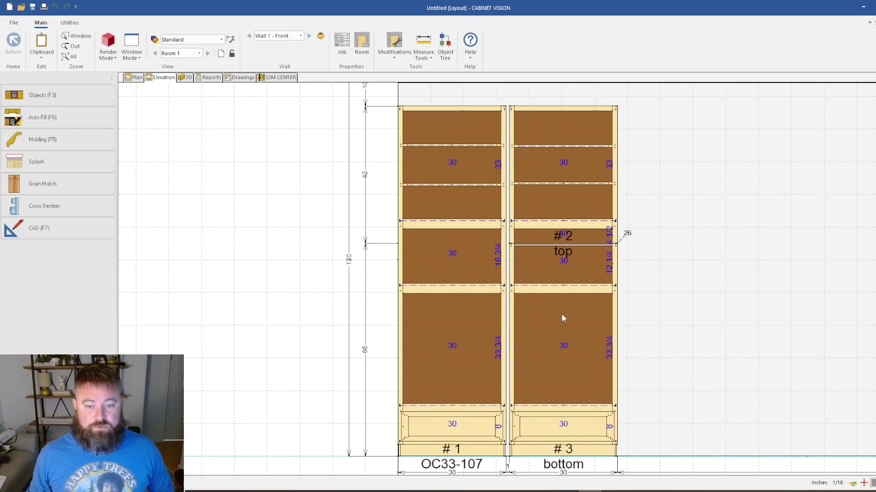
scroll(524, 367, down, 2)
scroll(521, 366, up, 3)
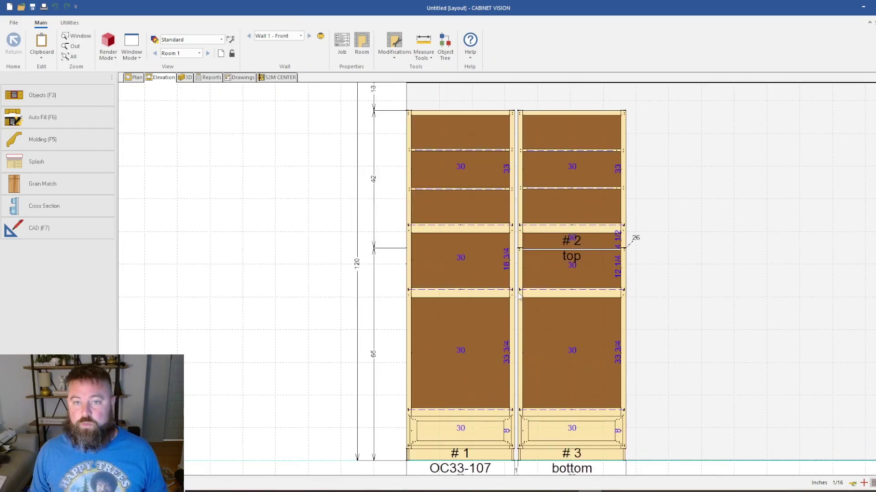
scroll(524, 299, down, 2)
scroll(573, 305, up, 1)
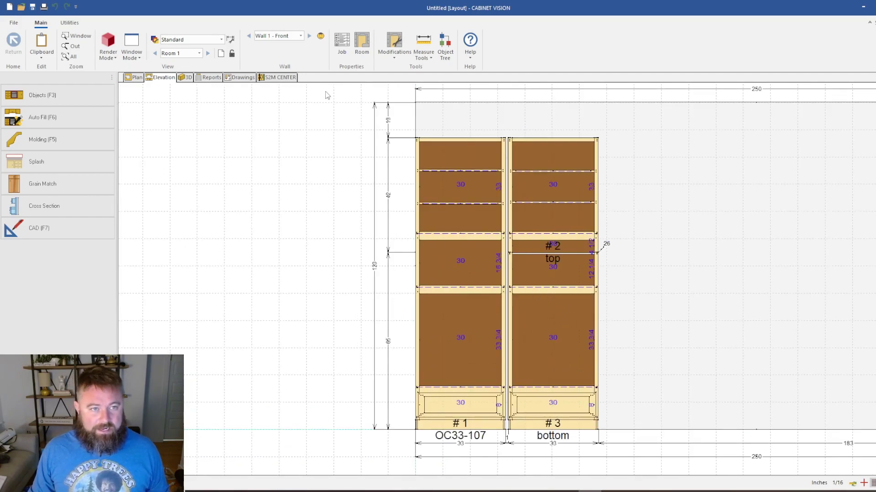
click(274, 78)
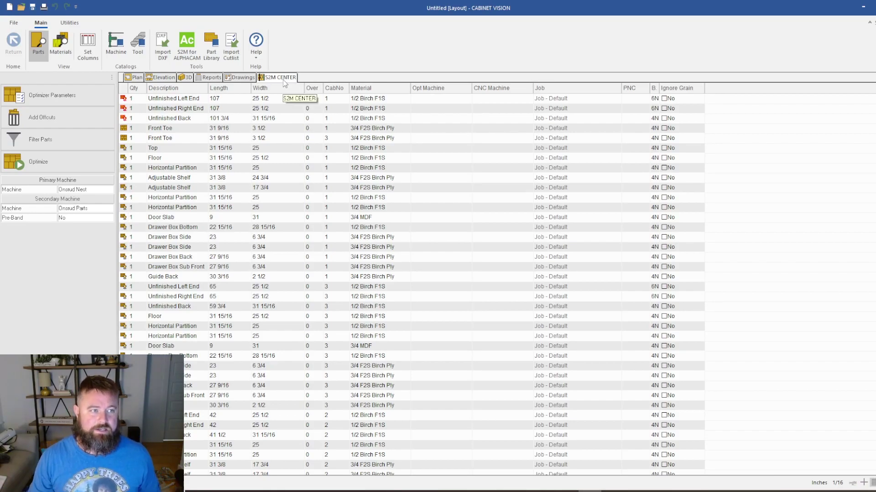
Step: Try to filter the parts by the OC33-107, top and bottom assemblies
click(62, 141)
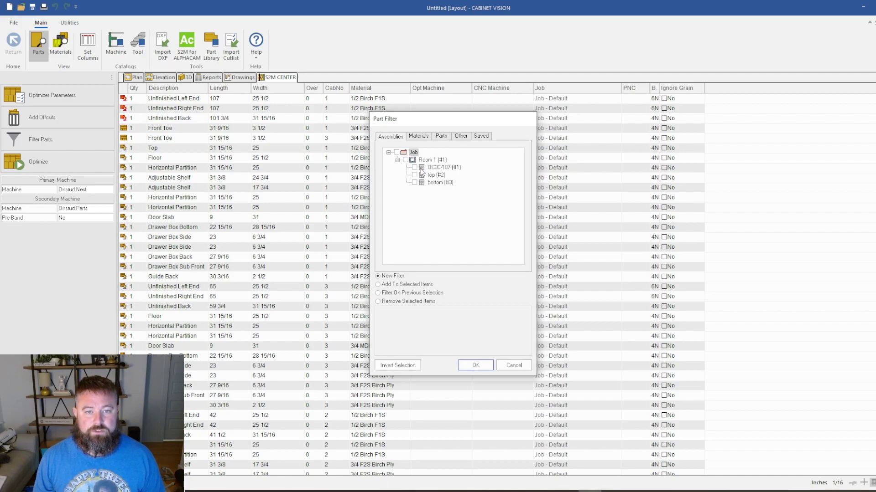
click(415, 167)
click(415, 175)
click(415, 182)
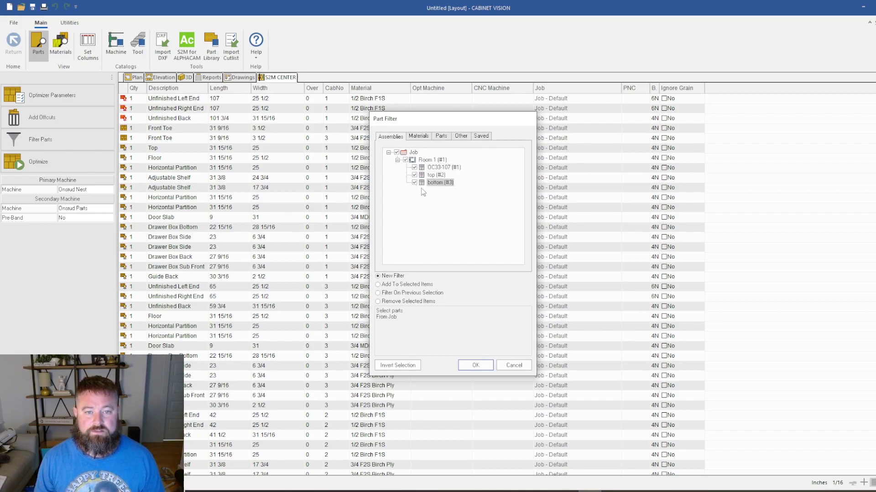
click(477, 367)
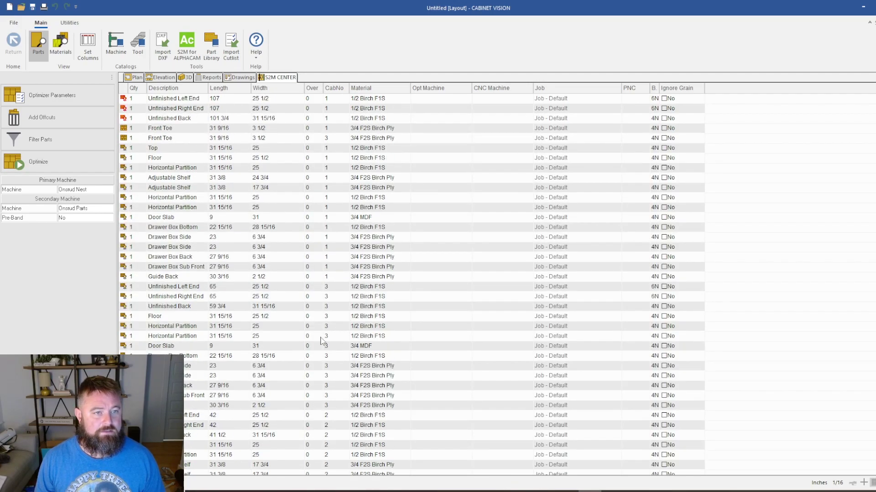
Step: Try to filter the parts by Room 1 and by the whole job
click(41, 139)
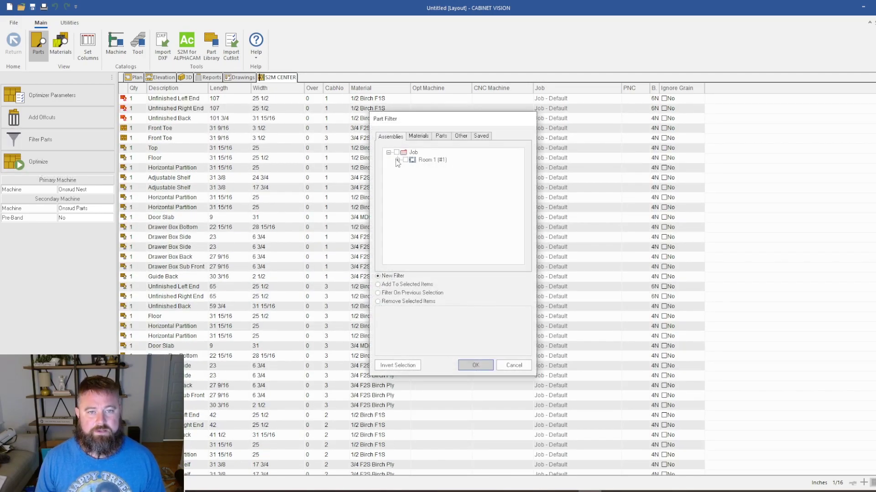
click(412, 161)
click(479, 365)
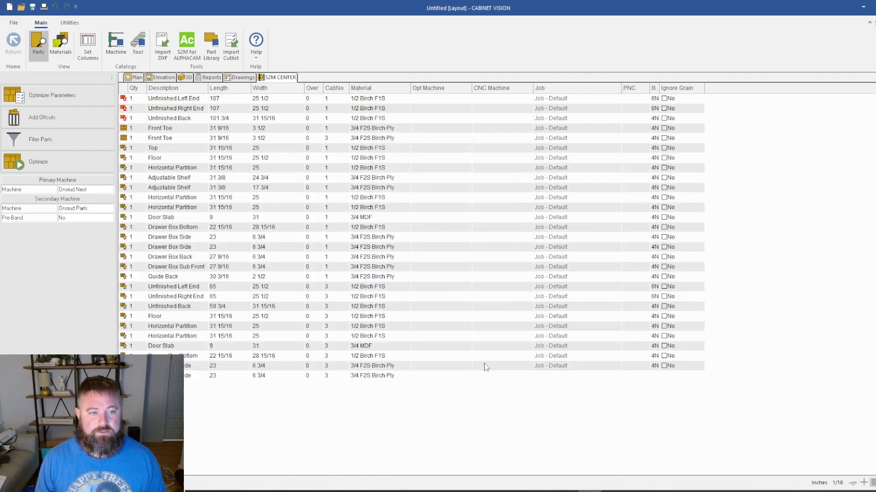
drag(122, 137, 120, 188)
click(121, 195)
click(51, 166)
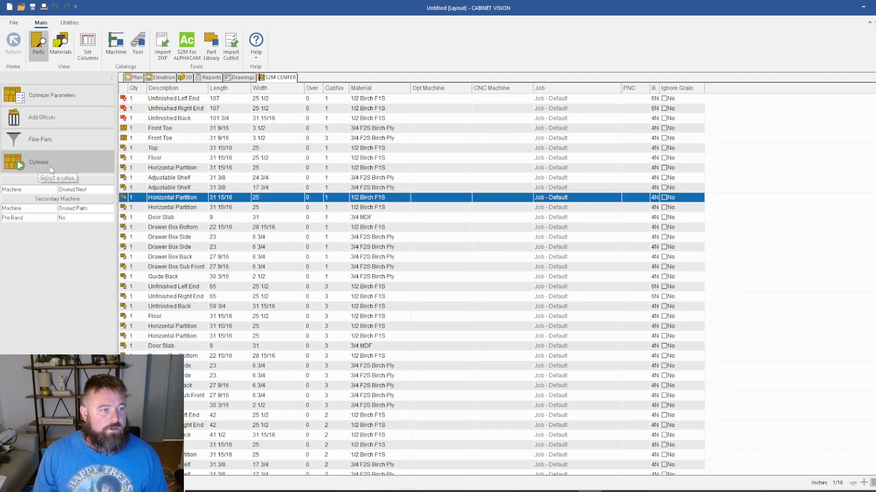
click(27, 139)
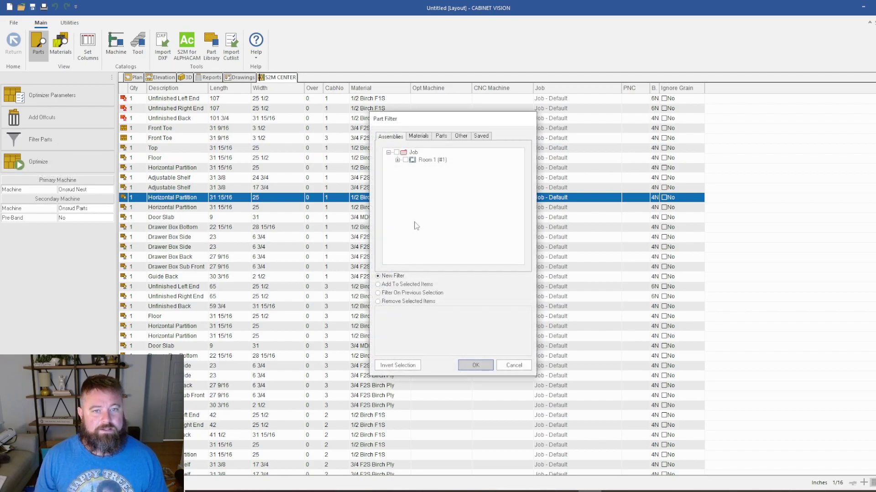
click(397, 153)
click(475, 362)
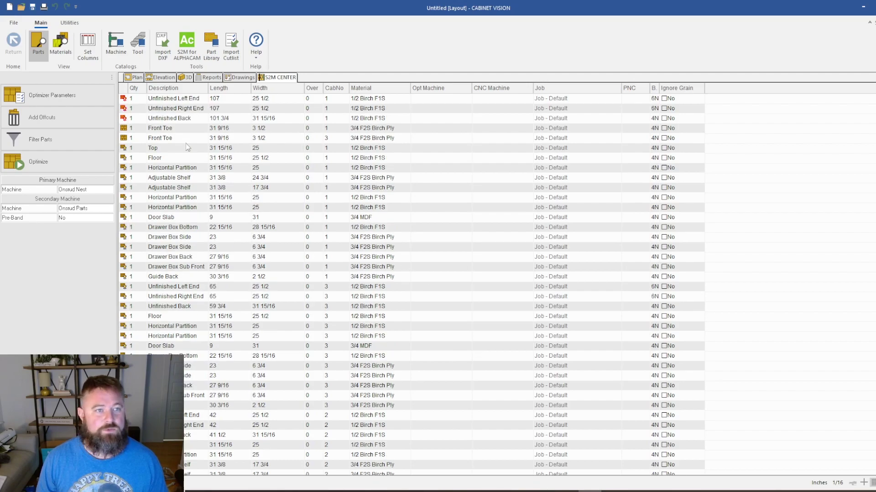
Step: Filter the parts by name to select every Unfinished Left End and Unfinished Right End
click(27, 139)
click(441, 136)
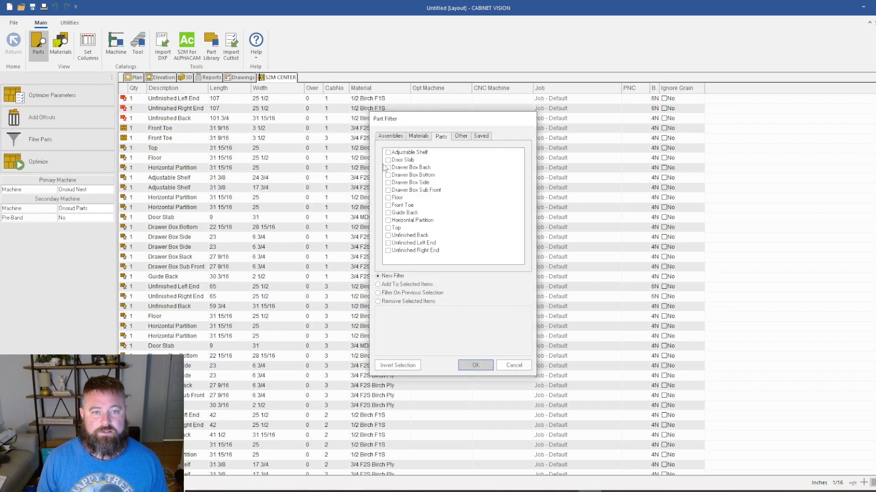
click(388, 250)
click(388, 243)
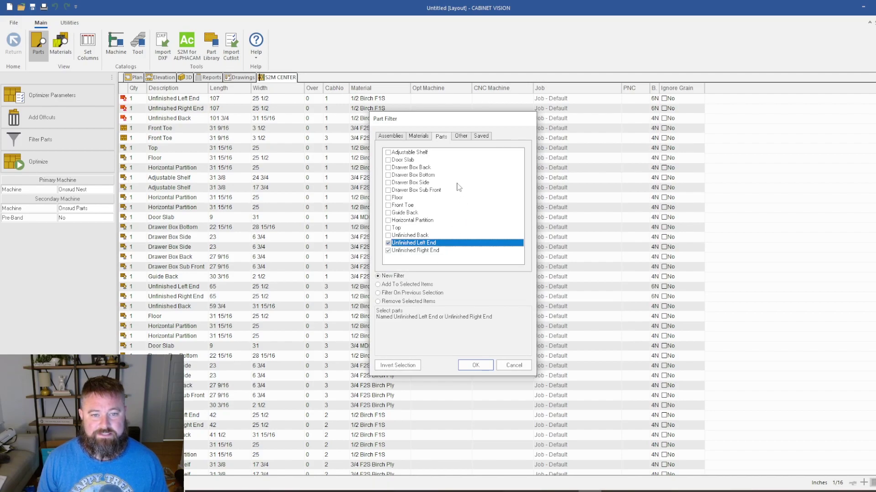
click(475, 365)
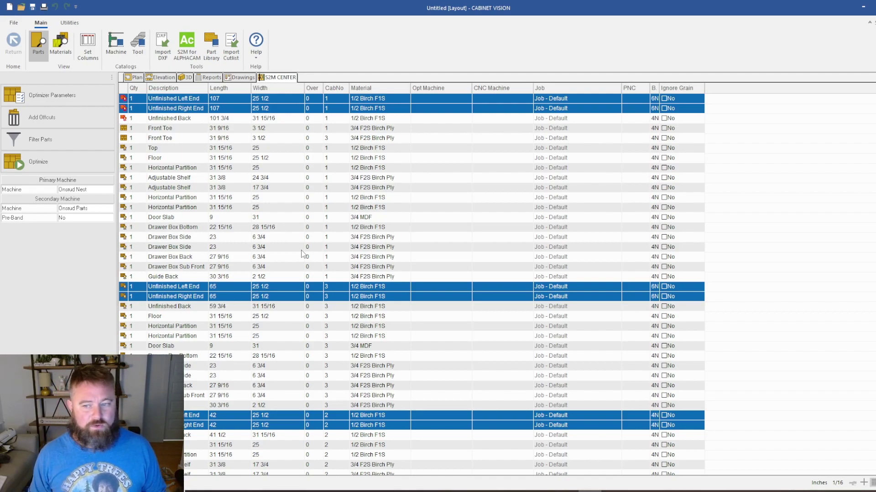
Step: Review the selected end panels and remove cabinet 1's two 107-inch ends from the selection
scroll(651, 332, down, 1)
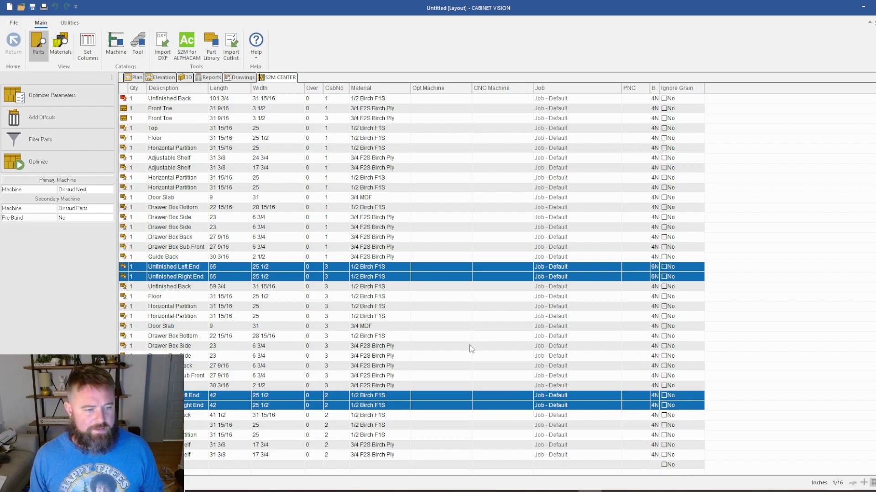
scroll(473, 341, up, 1)
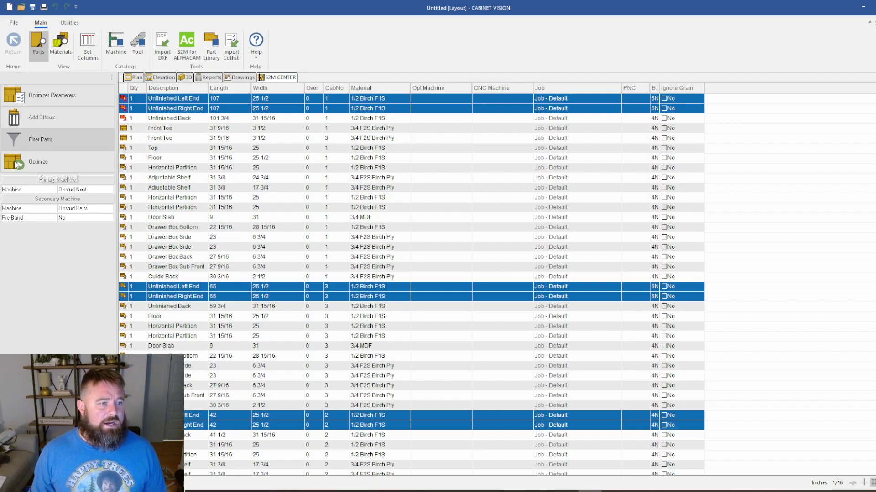
scroll(213, 219, down, 1)
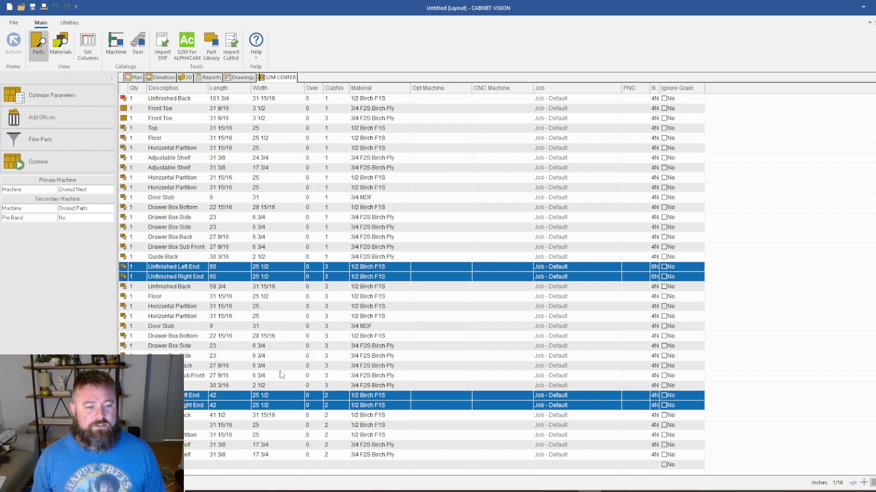
scroll(273, 423, up, 1)
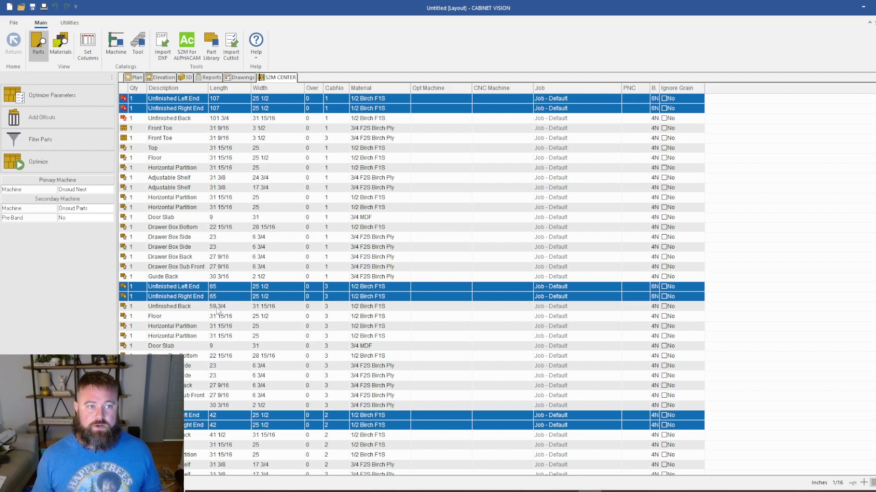
ctrl+click(122, 110)
ctrl+click(123, 100)
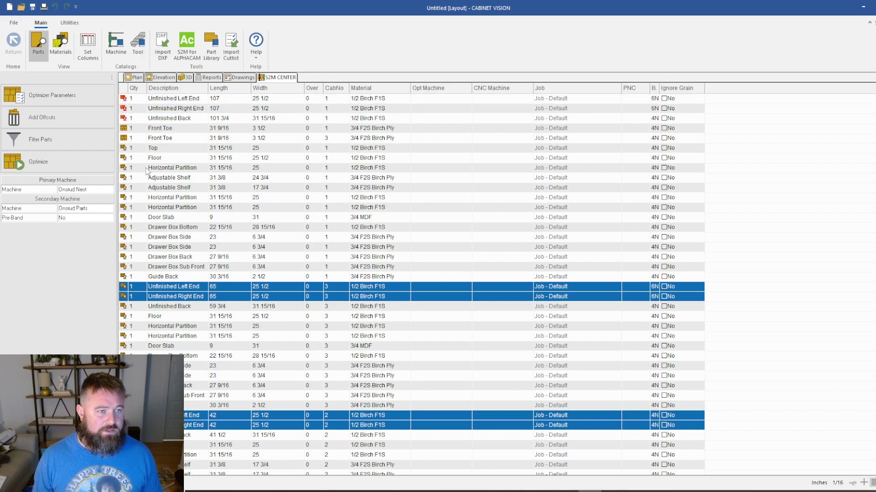
Step: Optimize the selected end panels of cabinets 2 and 3 by running the nest
click(41, 163)
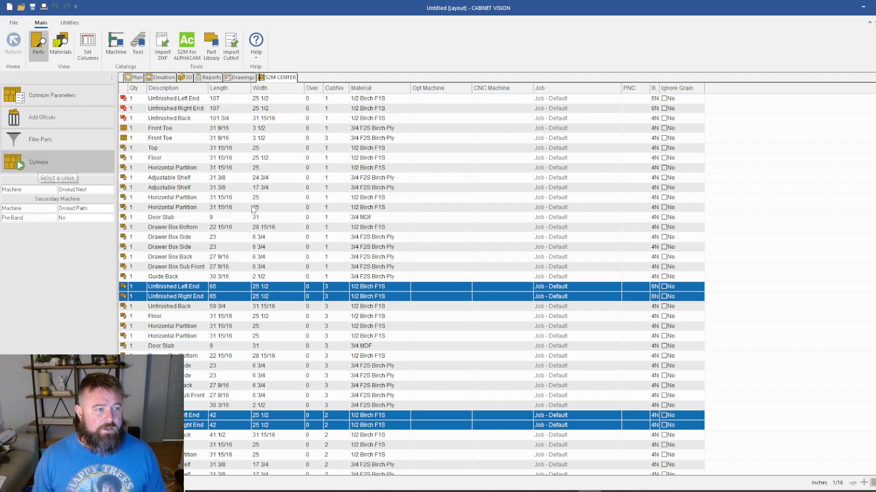
click(464, 315)
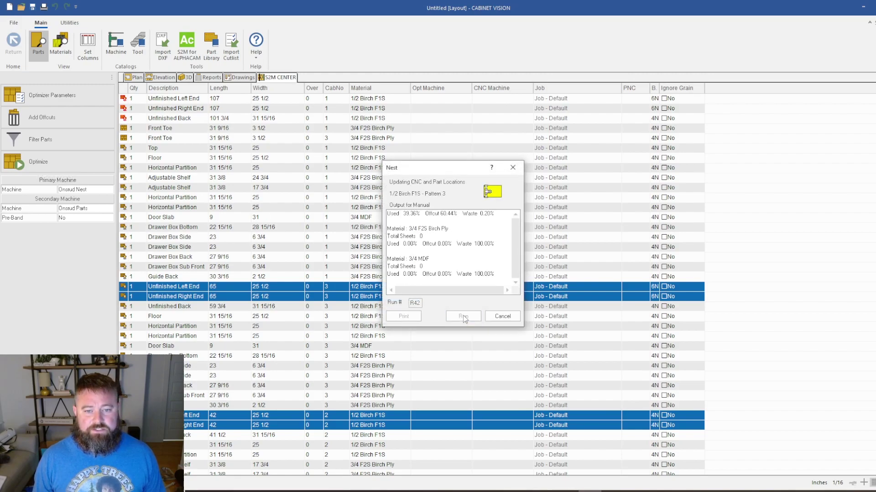
click(463, 316)
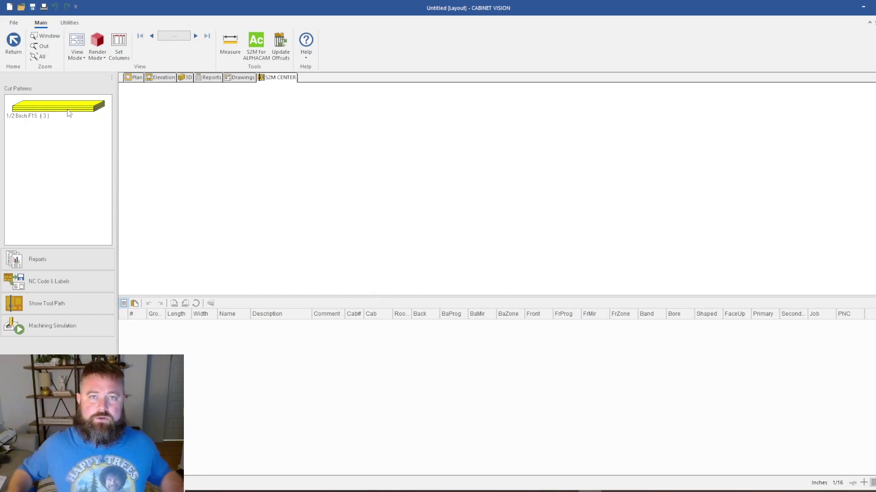
Step: Examine the 1/2 Birch F1S cut patterns sheet by sheet, comparing how the bottom and top cabinets' end panels are nested
click(62, 112)
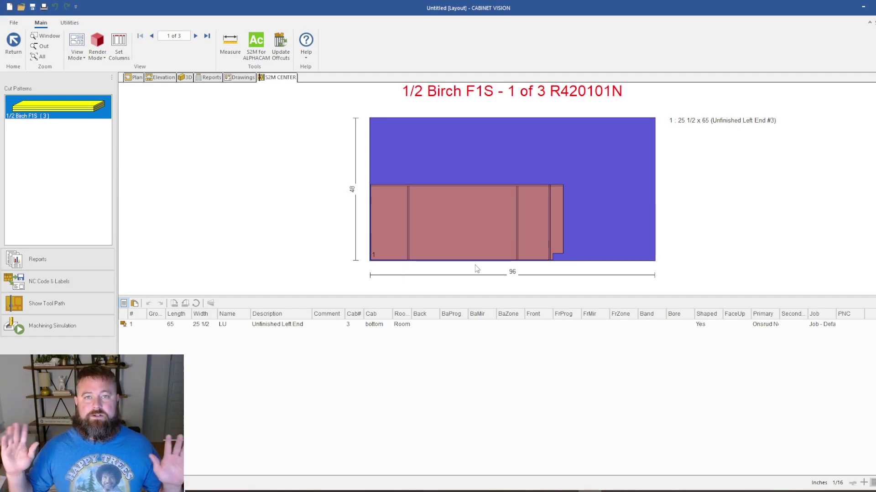
click(195, 37)
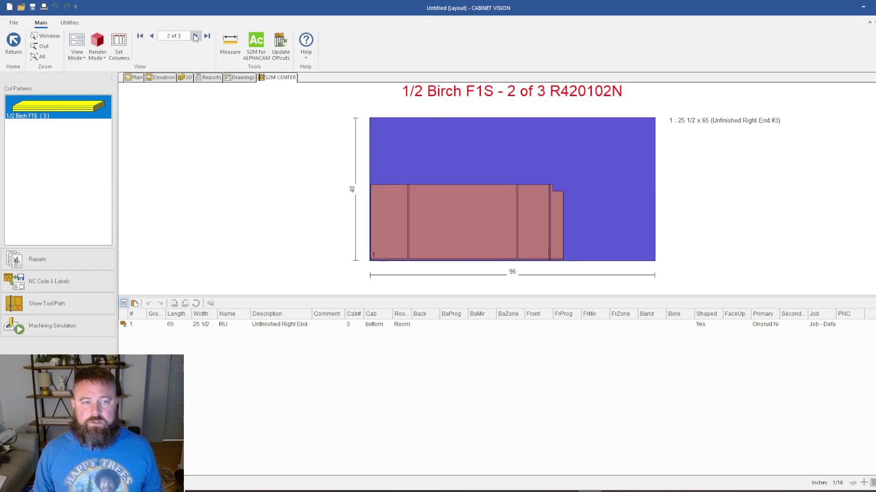
click(195, 36)
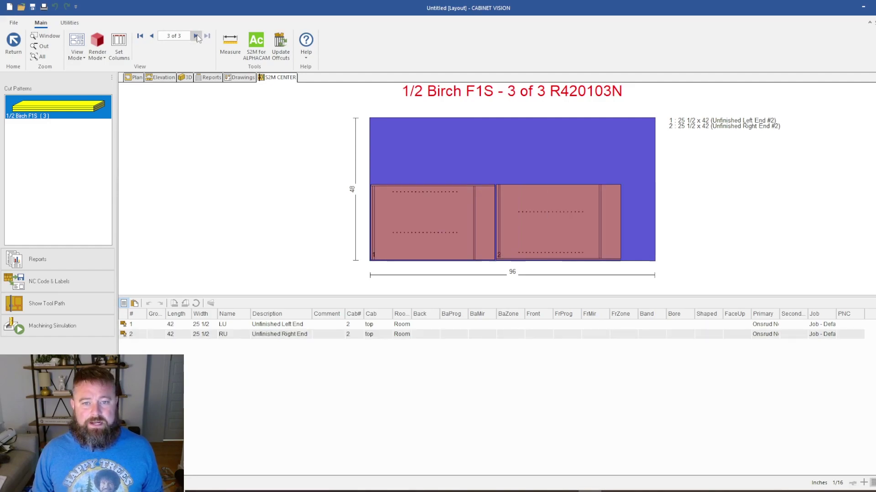
click(154, 37)
click(154, 37)
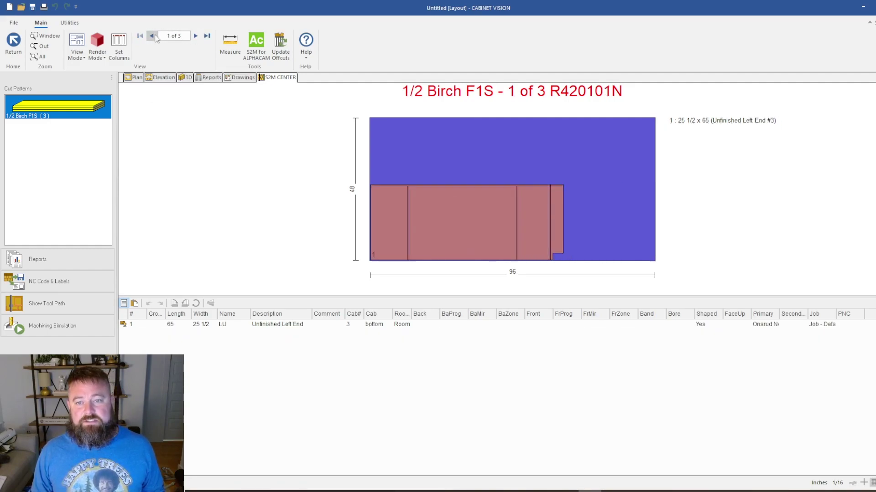
click(195, 39)
click(195, 38)
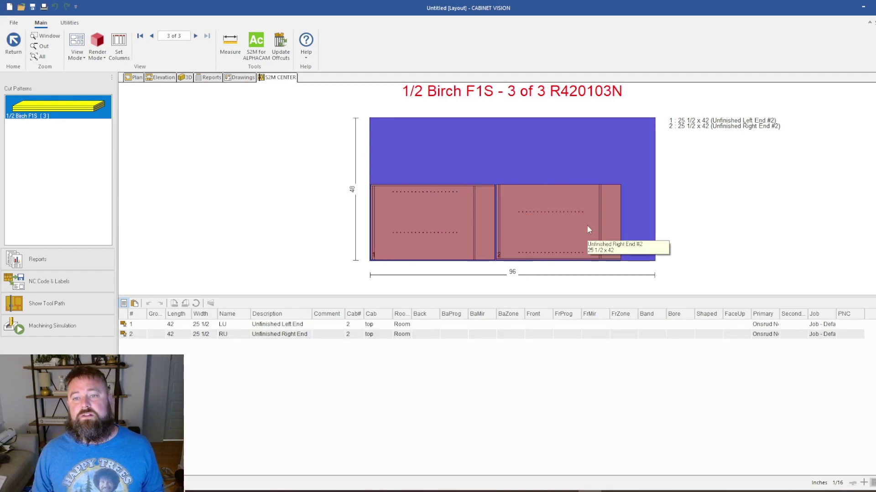
mouse_move(557, 243)
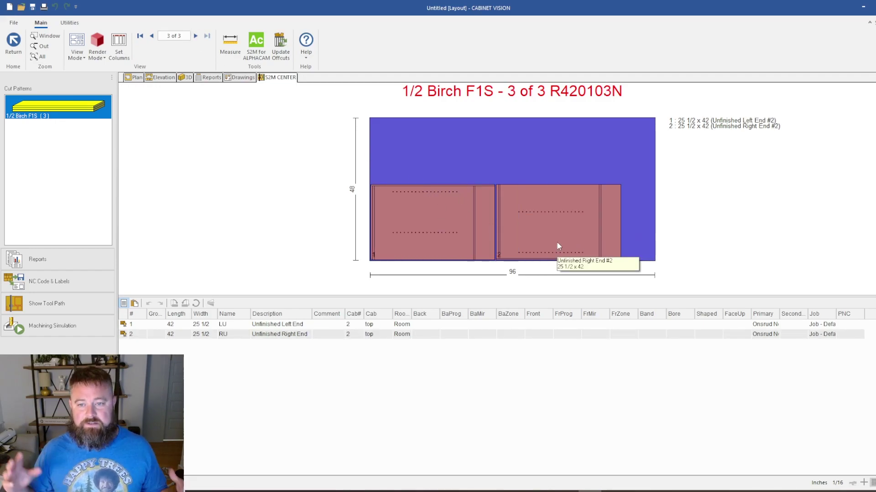
click(152, 36)
click(151, 37)
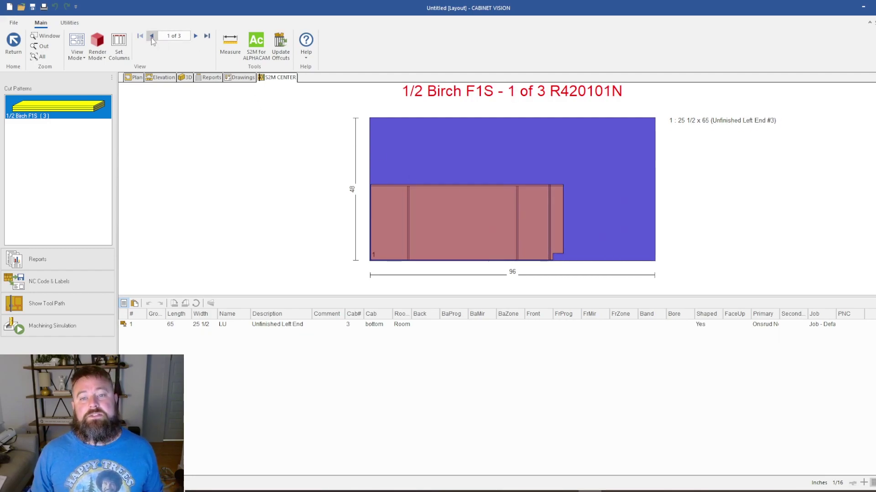
mouse_move(418, 243)
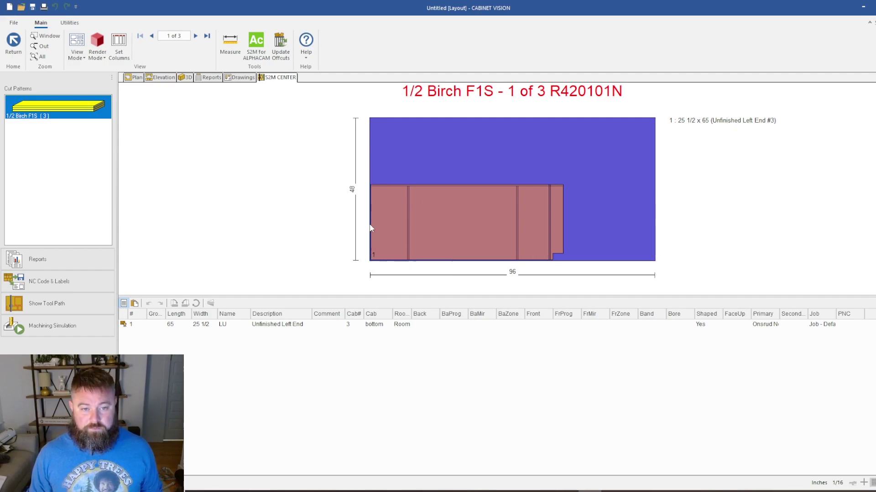
click(195, 36)
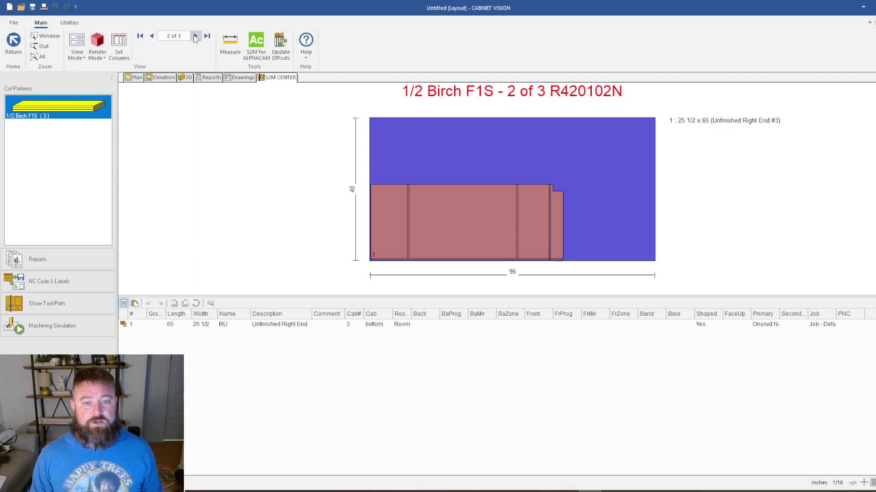
click(195, 37)
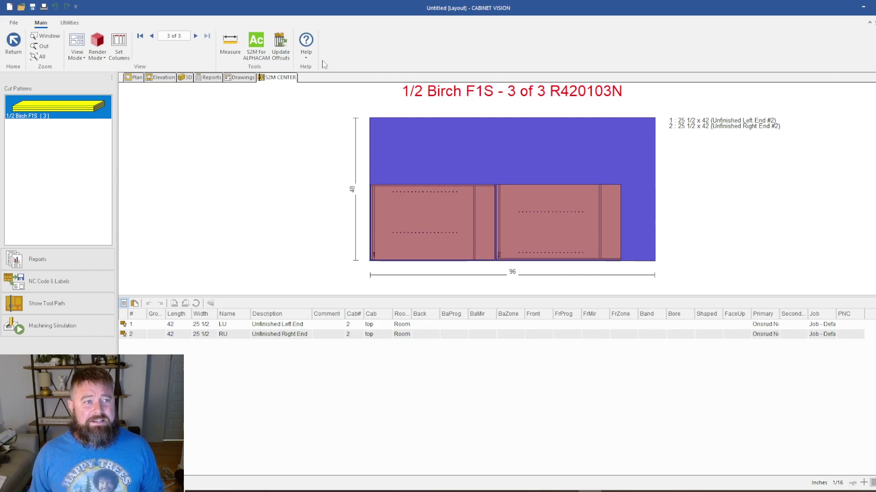
click(153, 37)
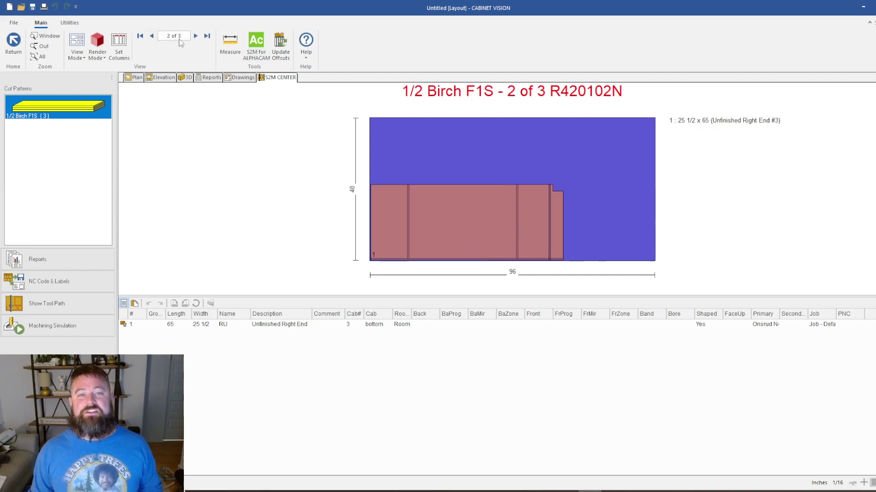
click(153, 36)
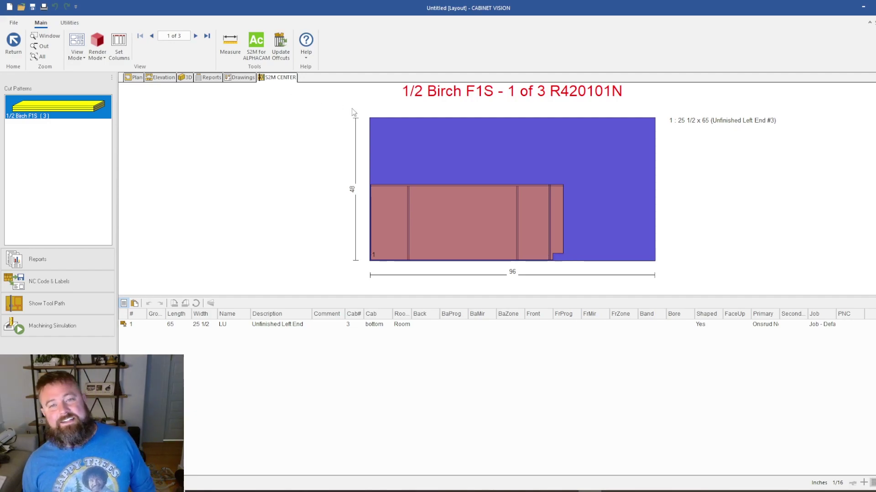